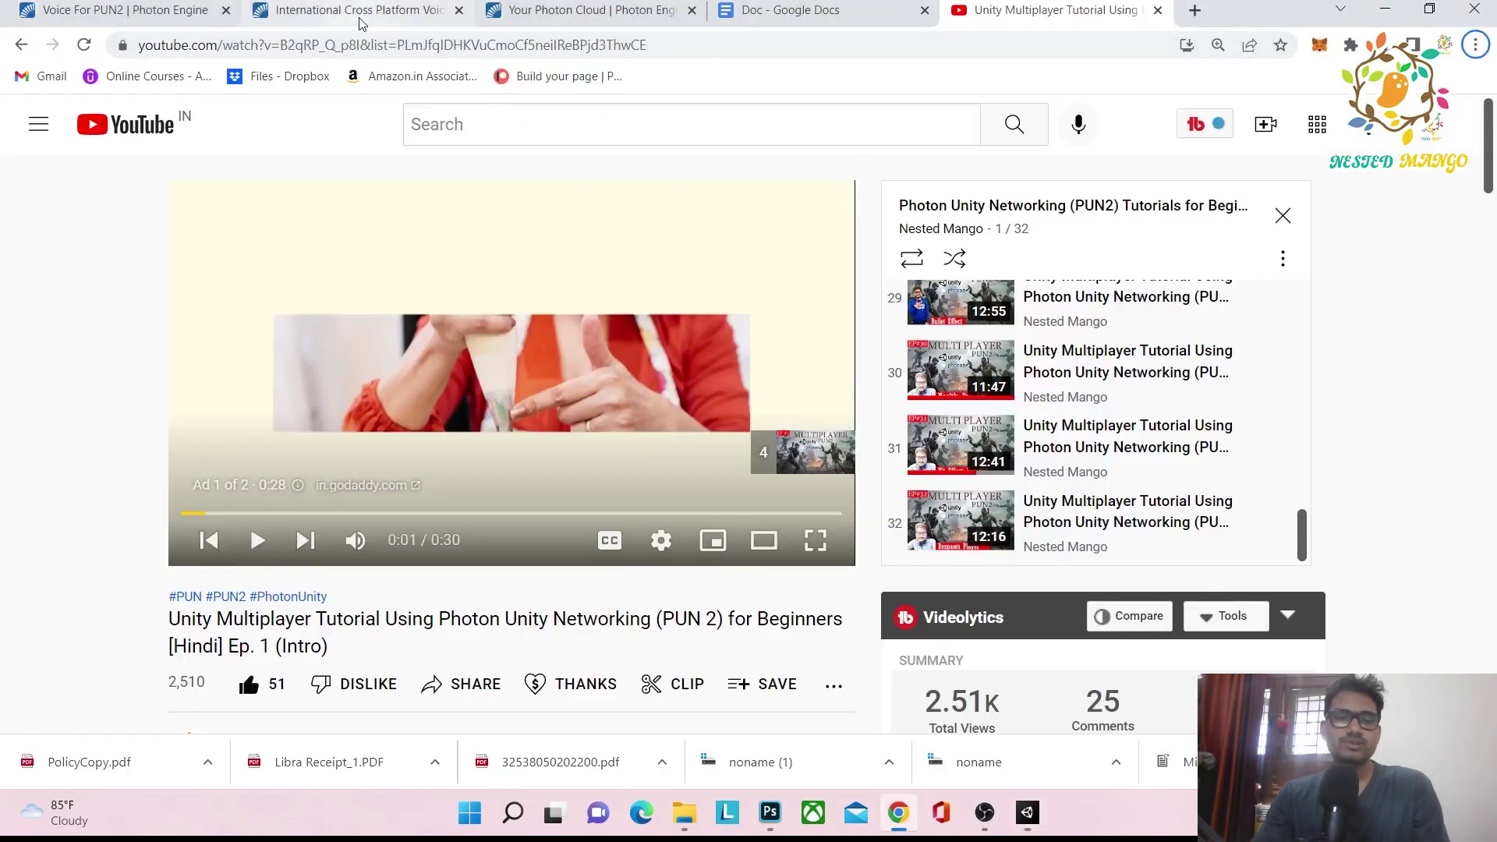
Step: Read the Voice For PUN2 Concept section, highlighting Photon Voice 1, the PUN prefab and 3D-positioned audio
left_click(168, 12)
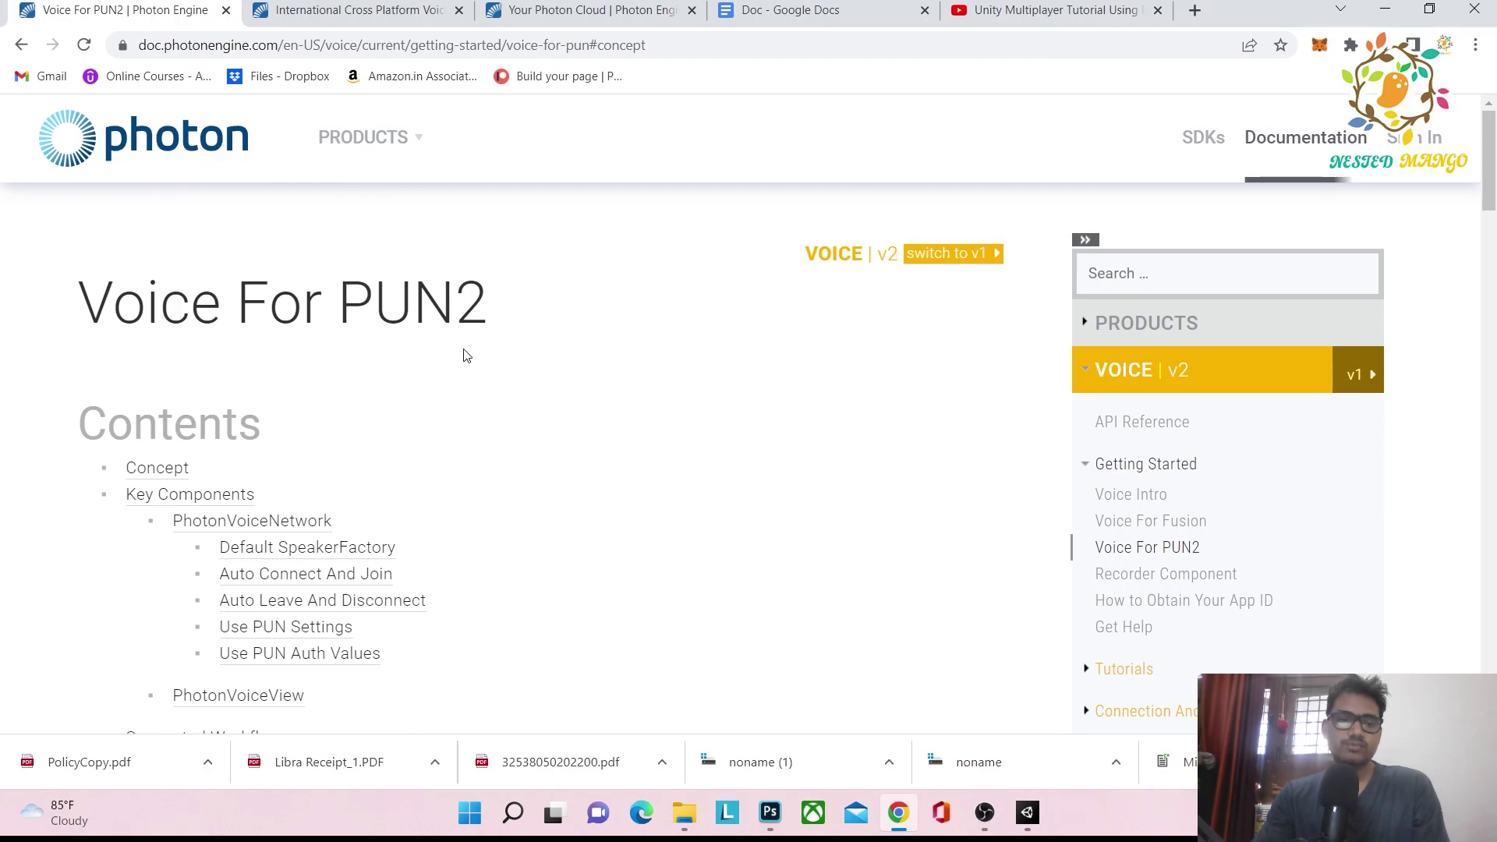
scroll(496, 341, "down", 5)
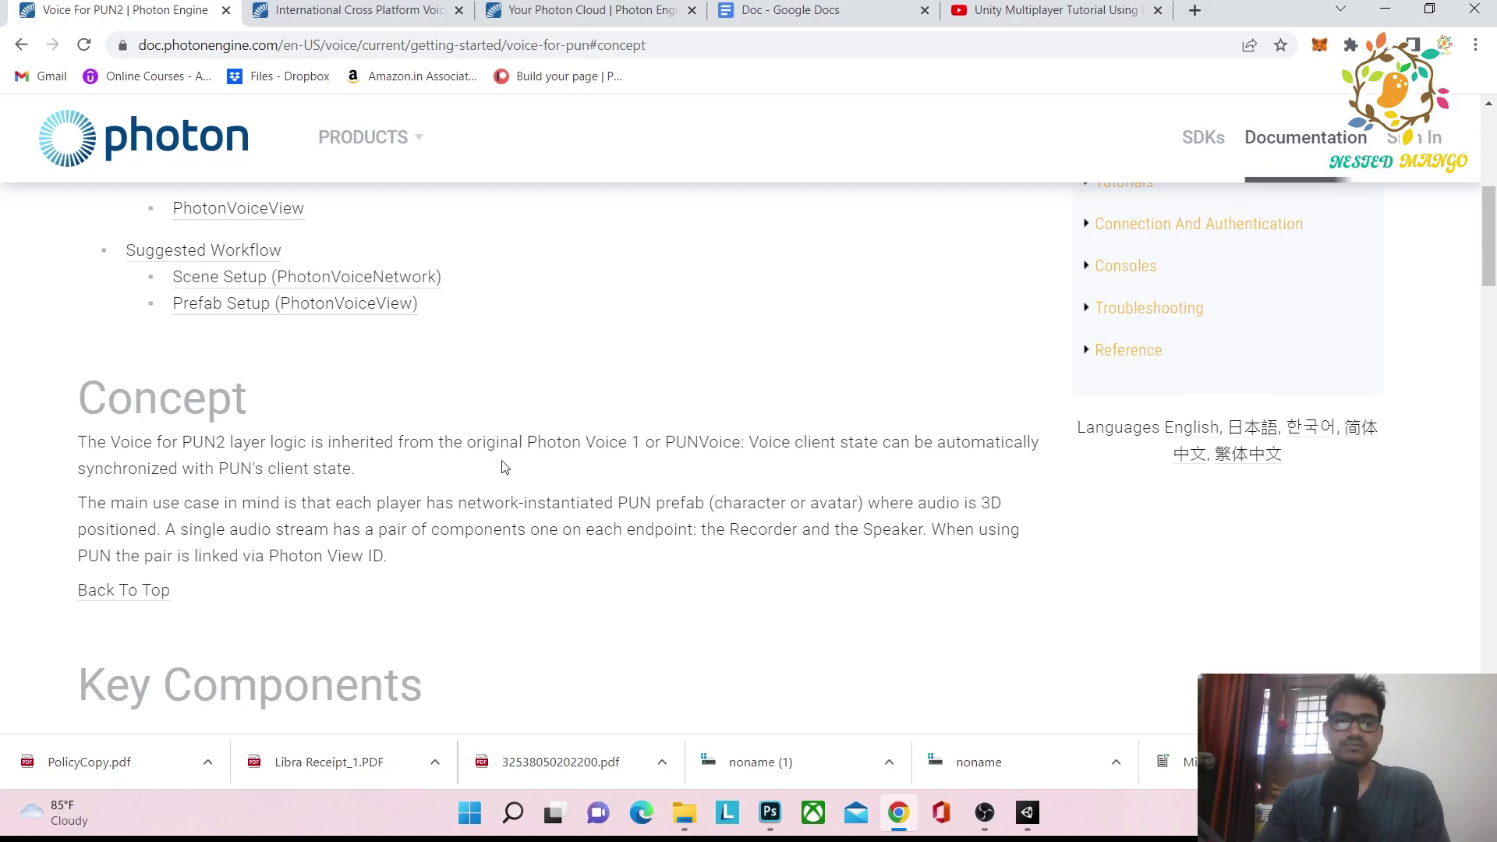
left_click_drag(647, 444, 547, 444)
left_click(740, 446)
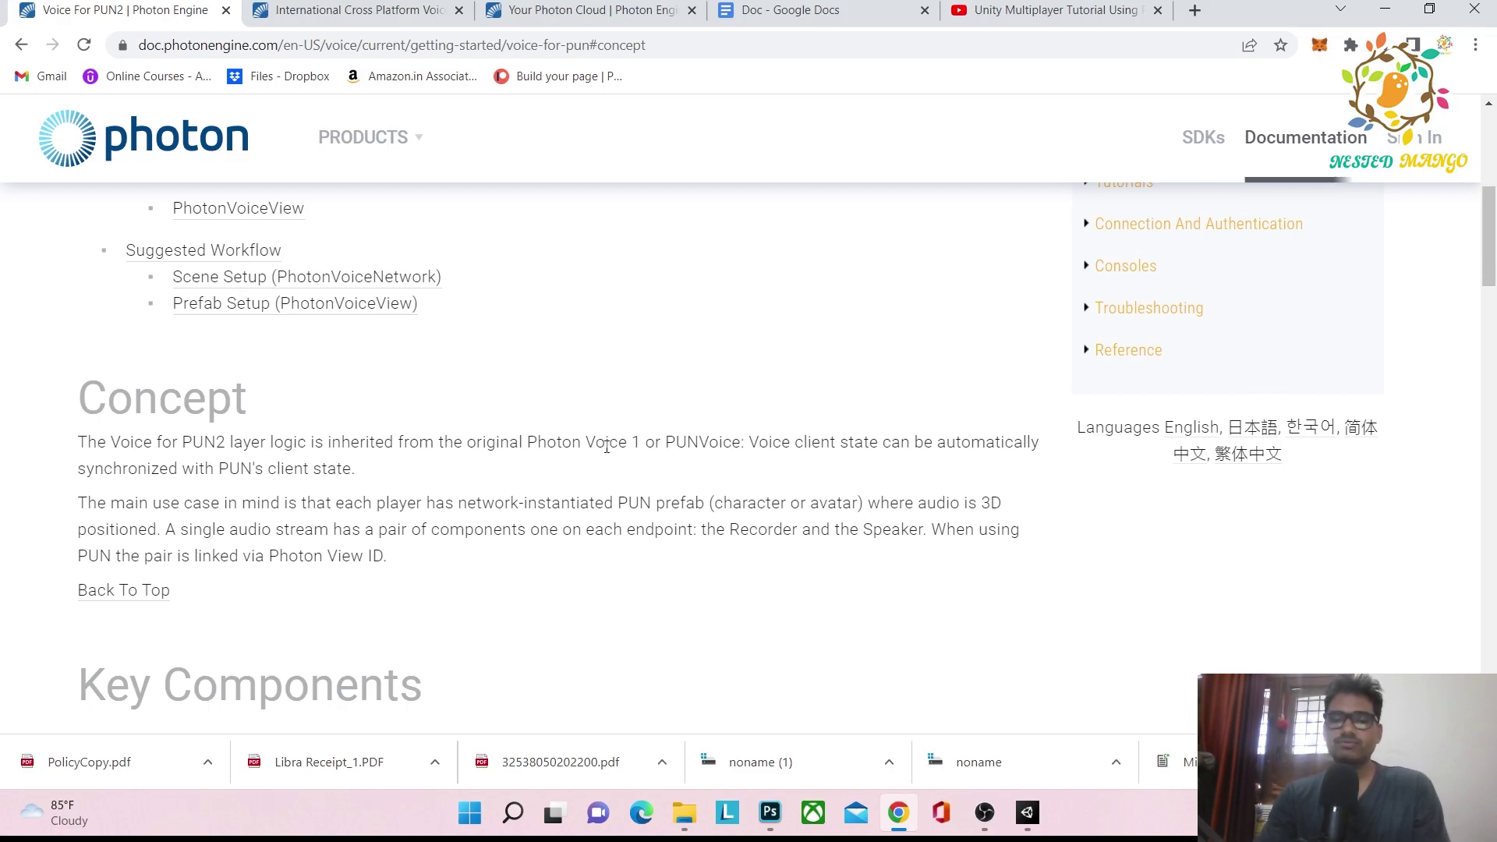
scroll(811, 429, "down", 1)
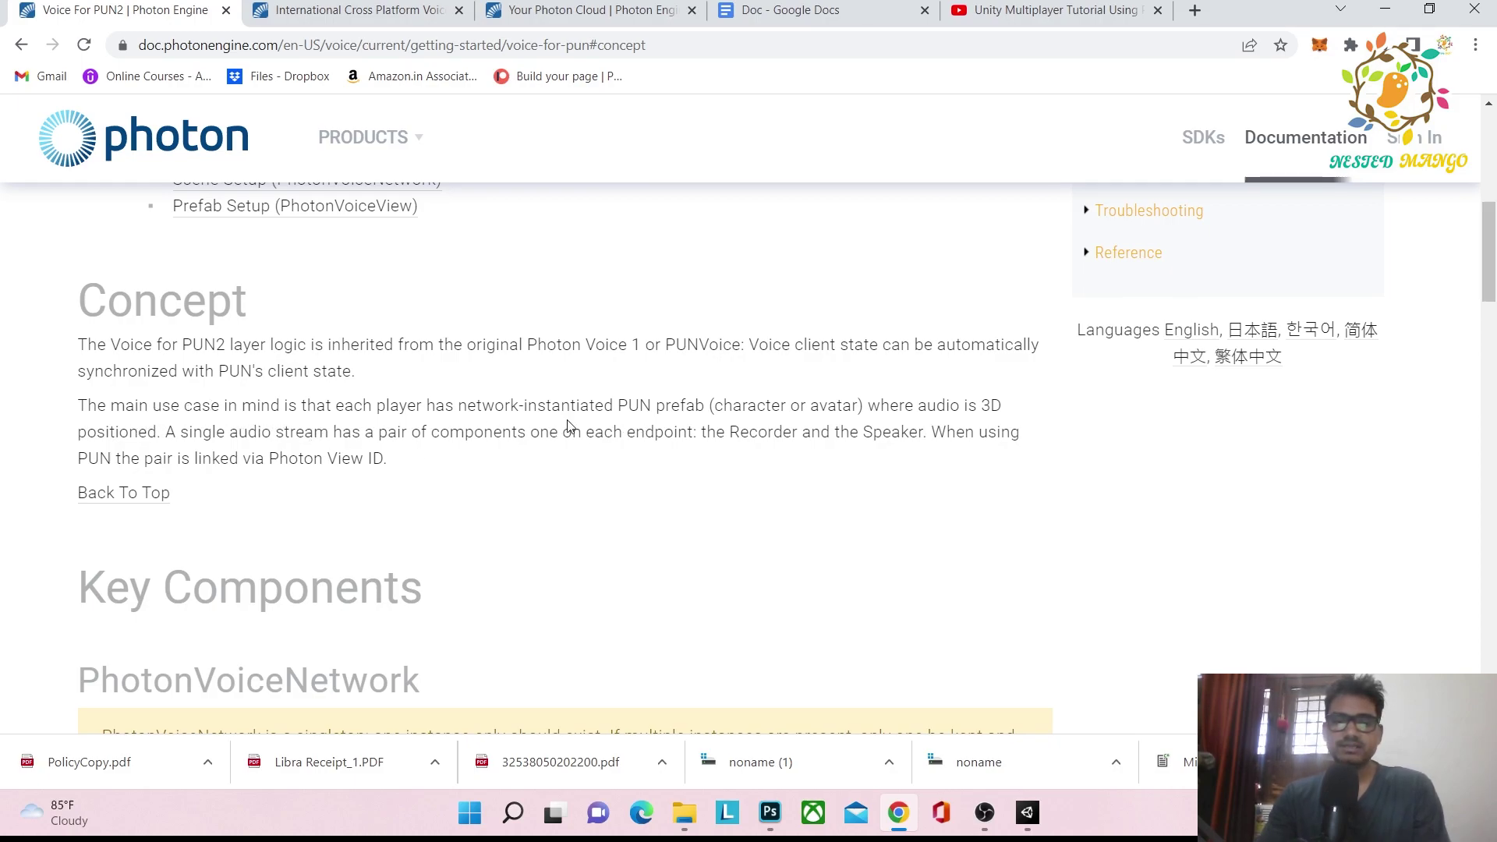
left_click_drag(611, 406, 858, 403)
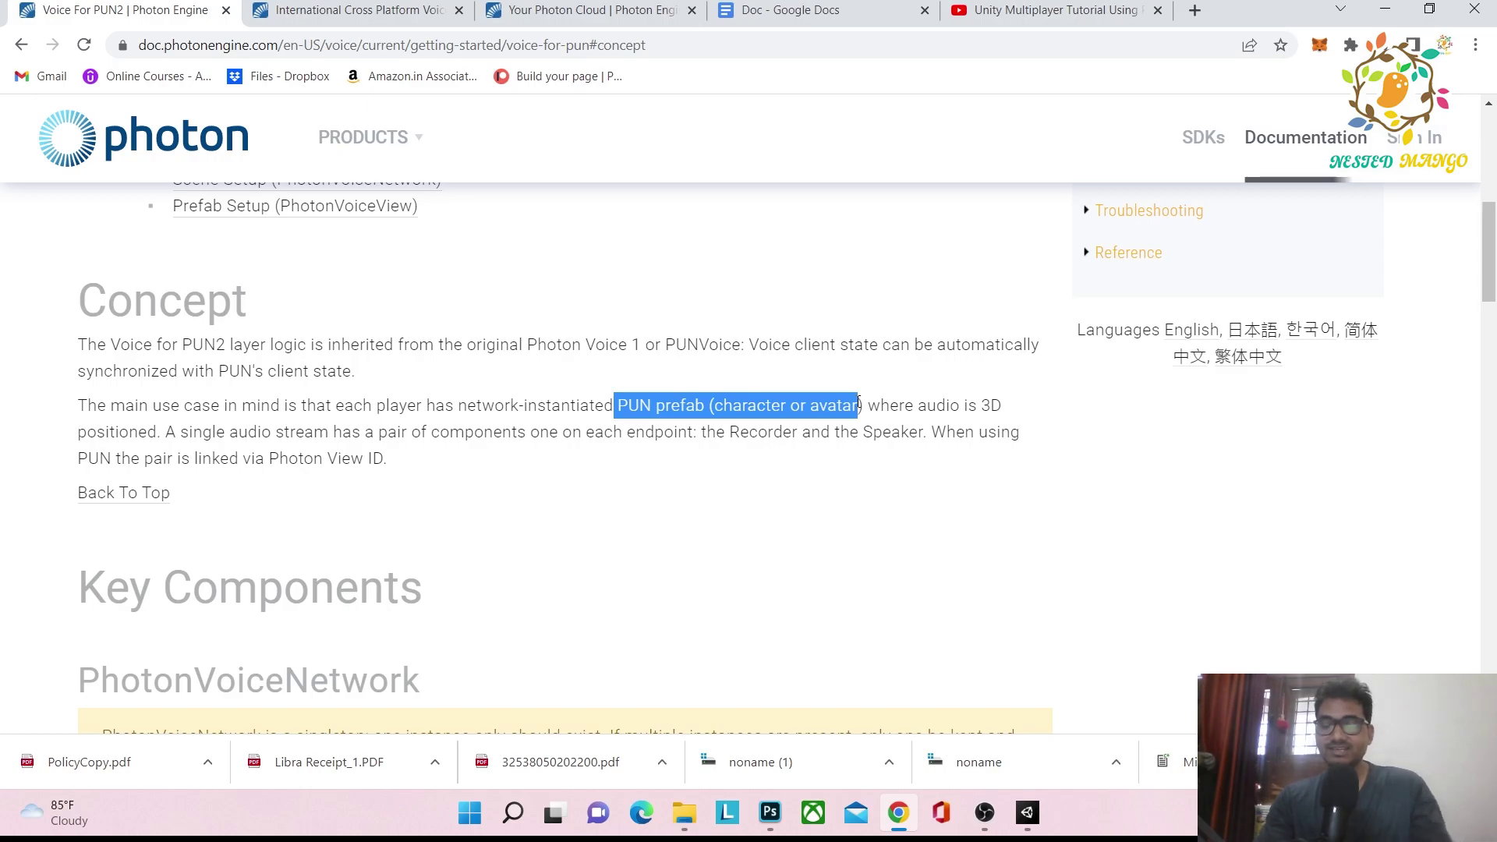
left_click_drag(927, 406, 999, 405)
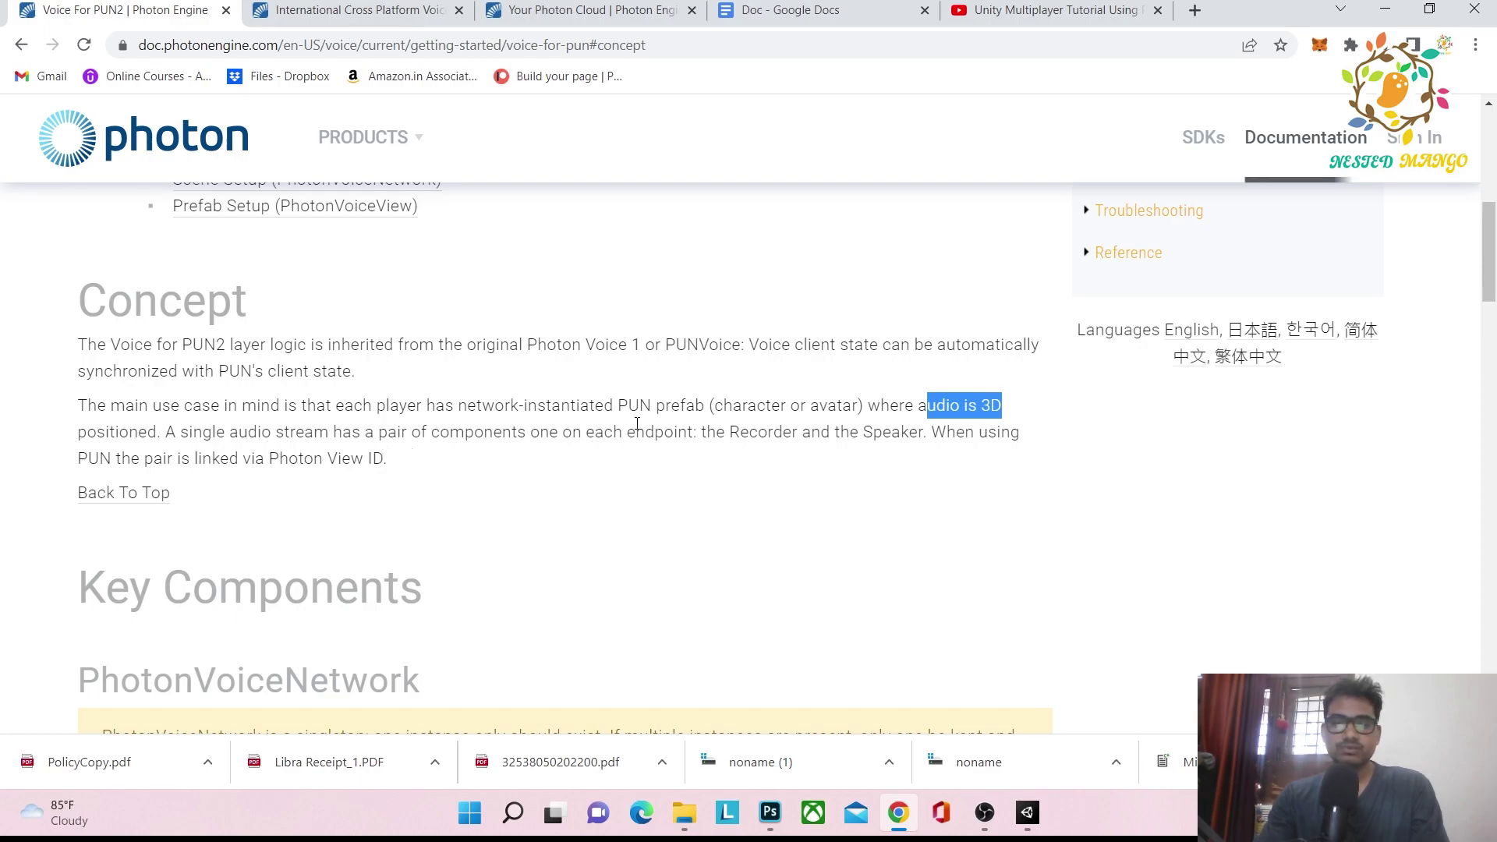
left_click(774, 440)
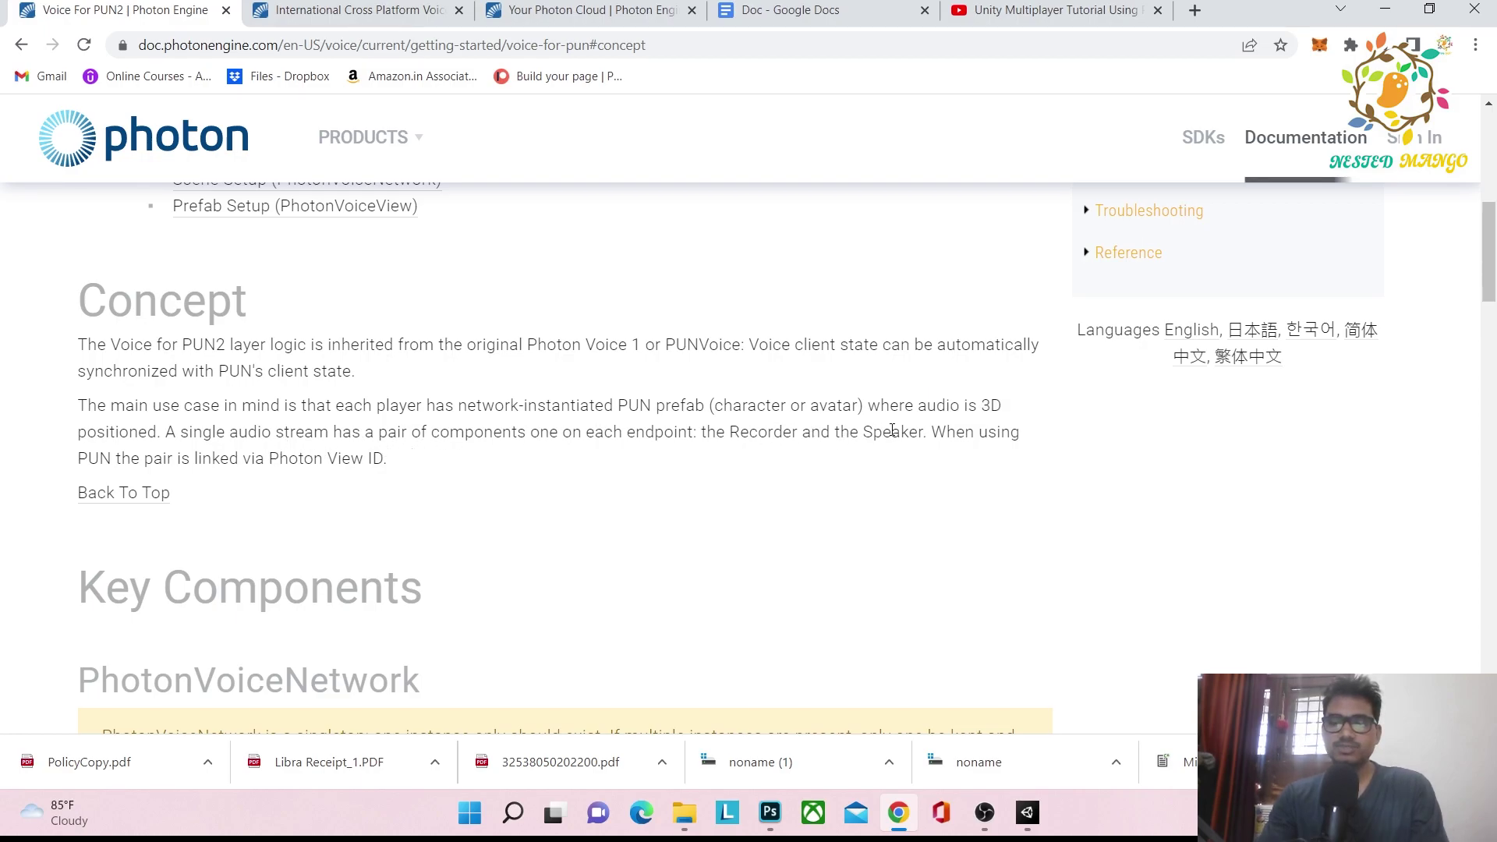
Step: Highlight the Speaker and Recorder terms, then the PhotonVoiceNetwork heading further down
left_click_drag(863, 435, 909, 433)
left_click_drag(730, 434, 789, 434)
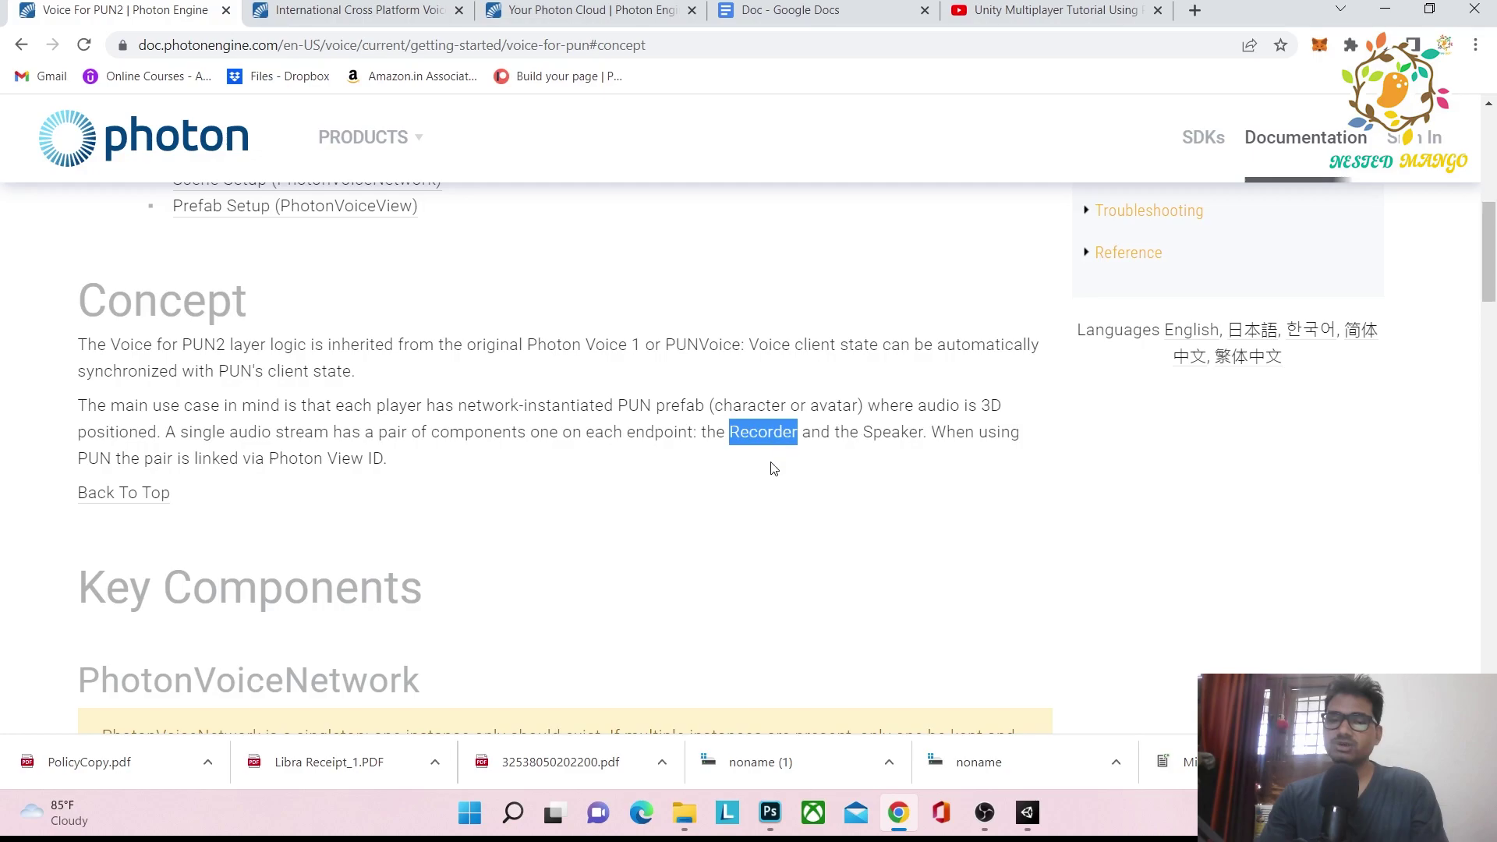
left_click(833, 438)
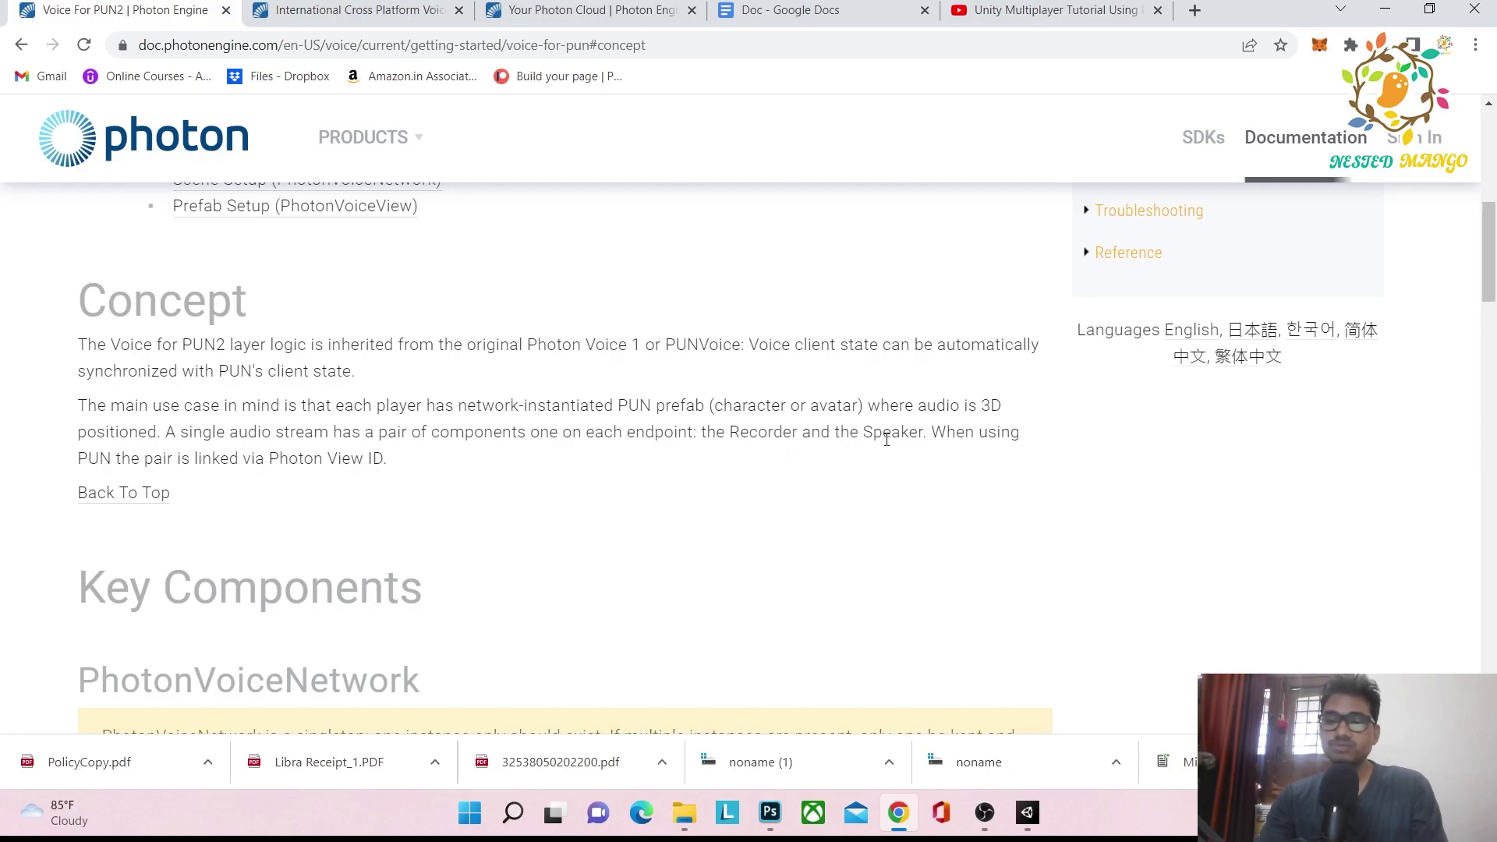
scroll(864, 334, "down", 1)
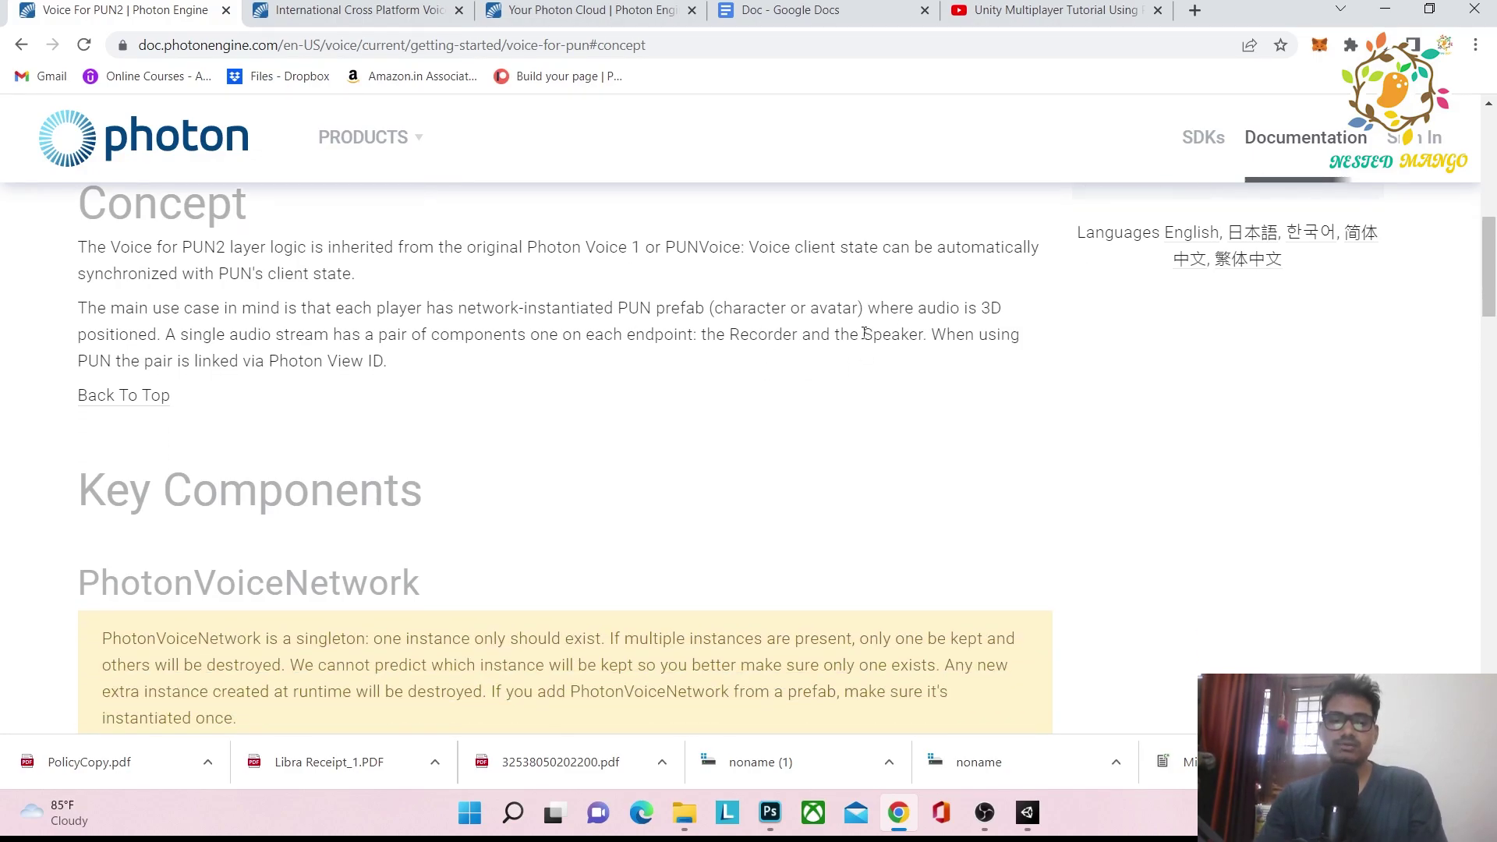
scroll(658, 357, "up", 2)
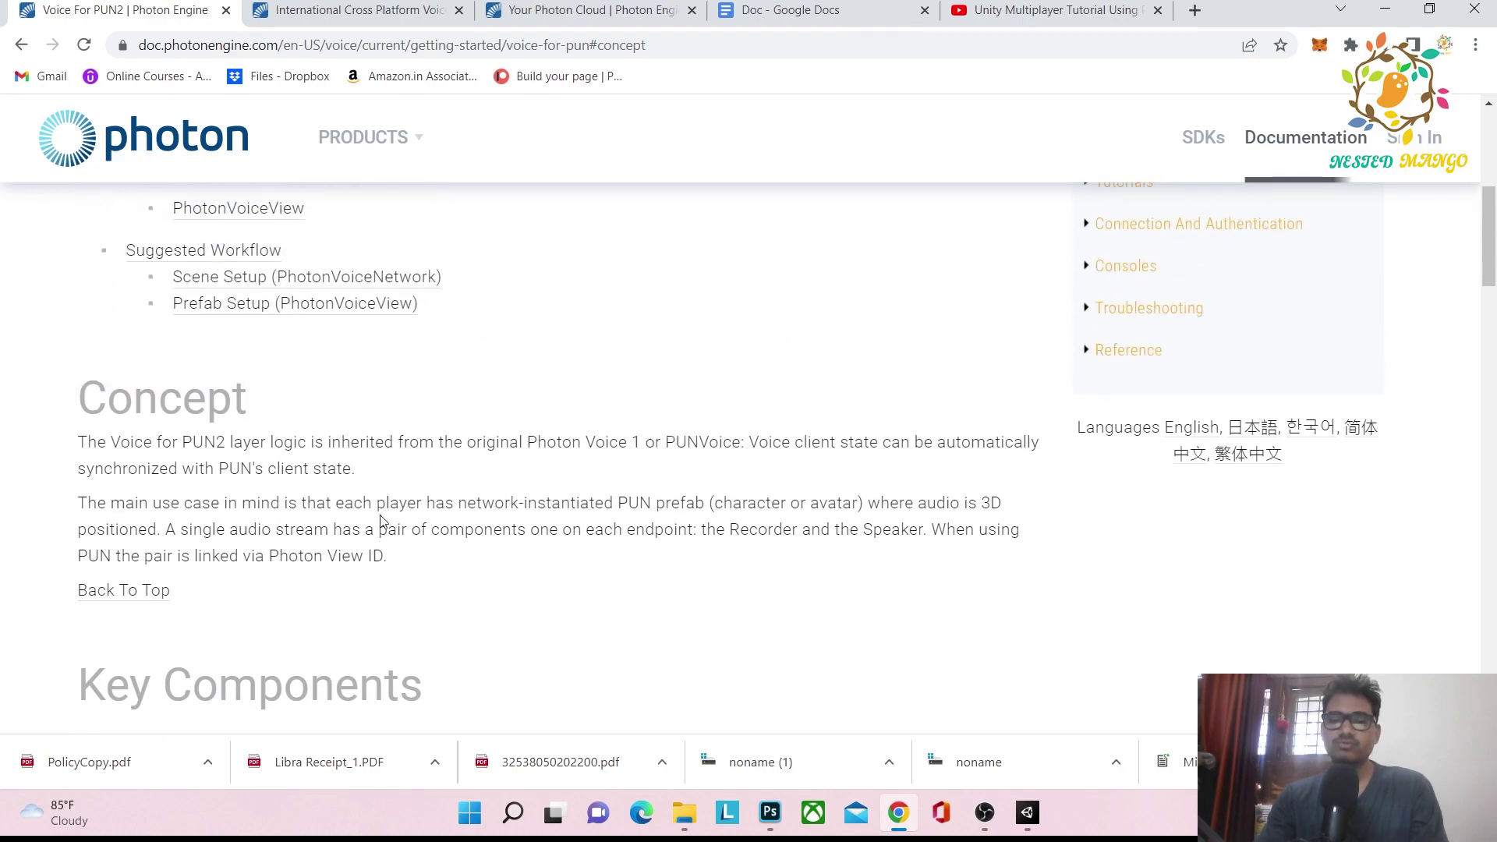
scroll(521, 460, "down", 6)
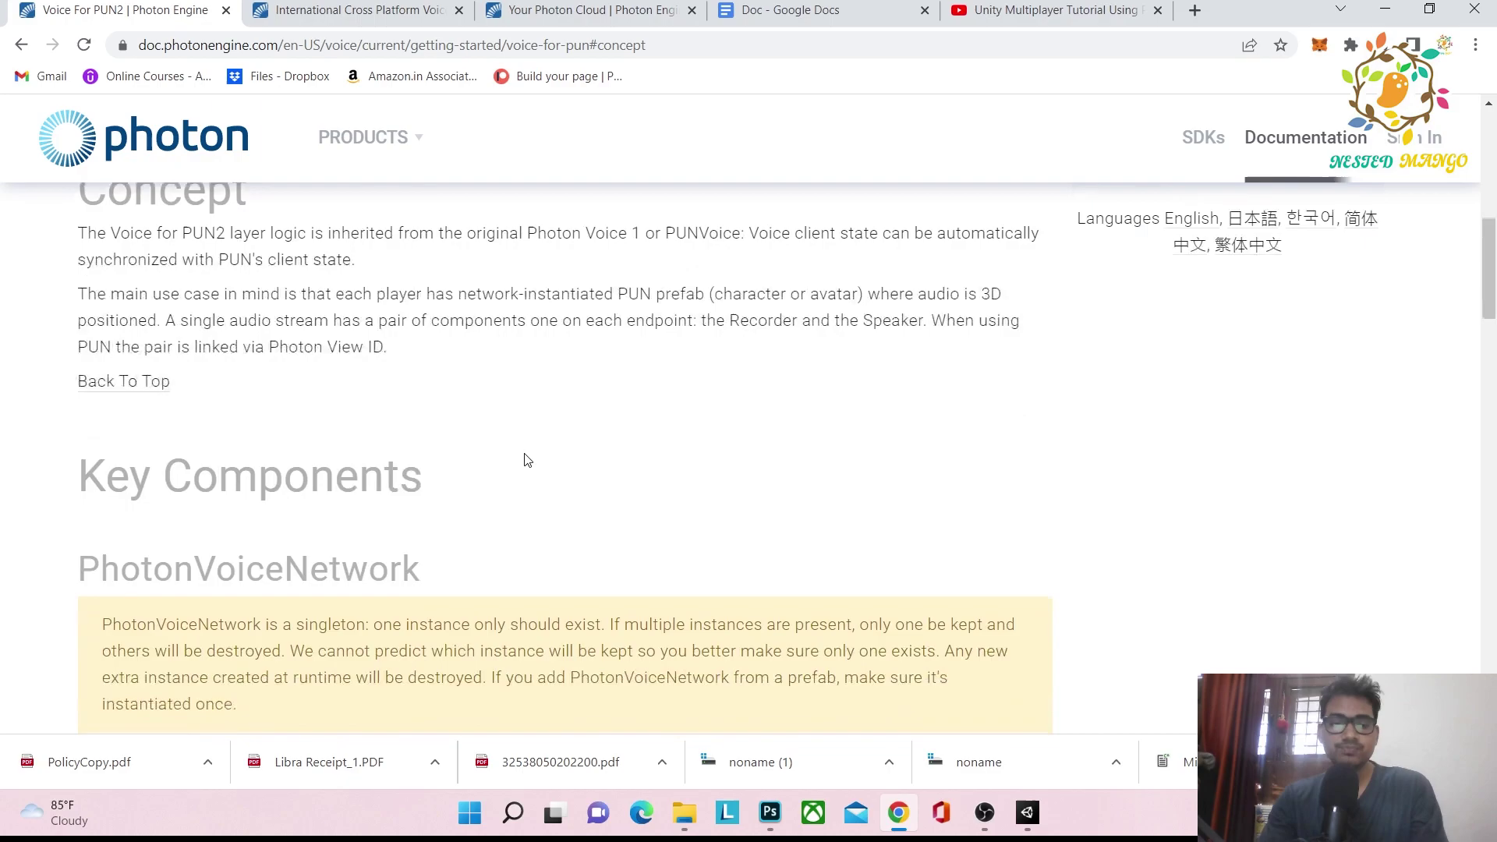
left_click_drag(71, 299, 444, 312)
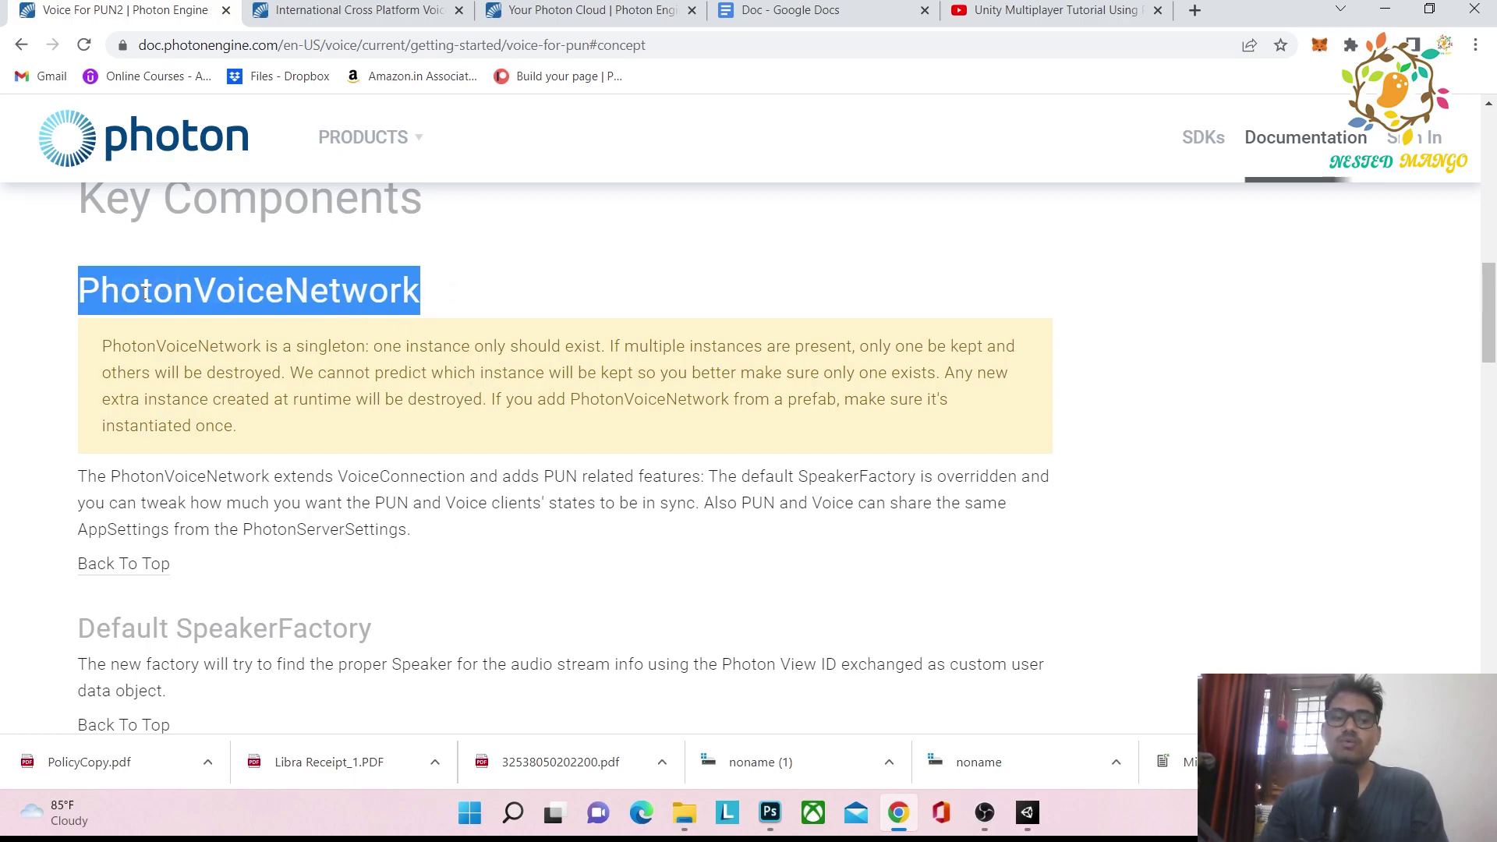
Step: Read down from the PhotonVoiceNetwork heading to PhotonVoiceView, then bring up the Google Docs notes
left_click_drag(461, 297, 67, 296)
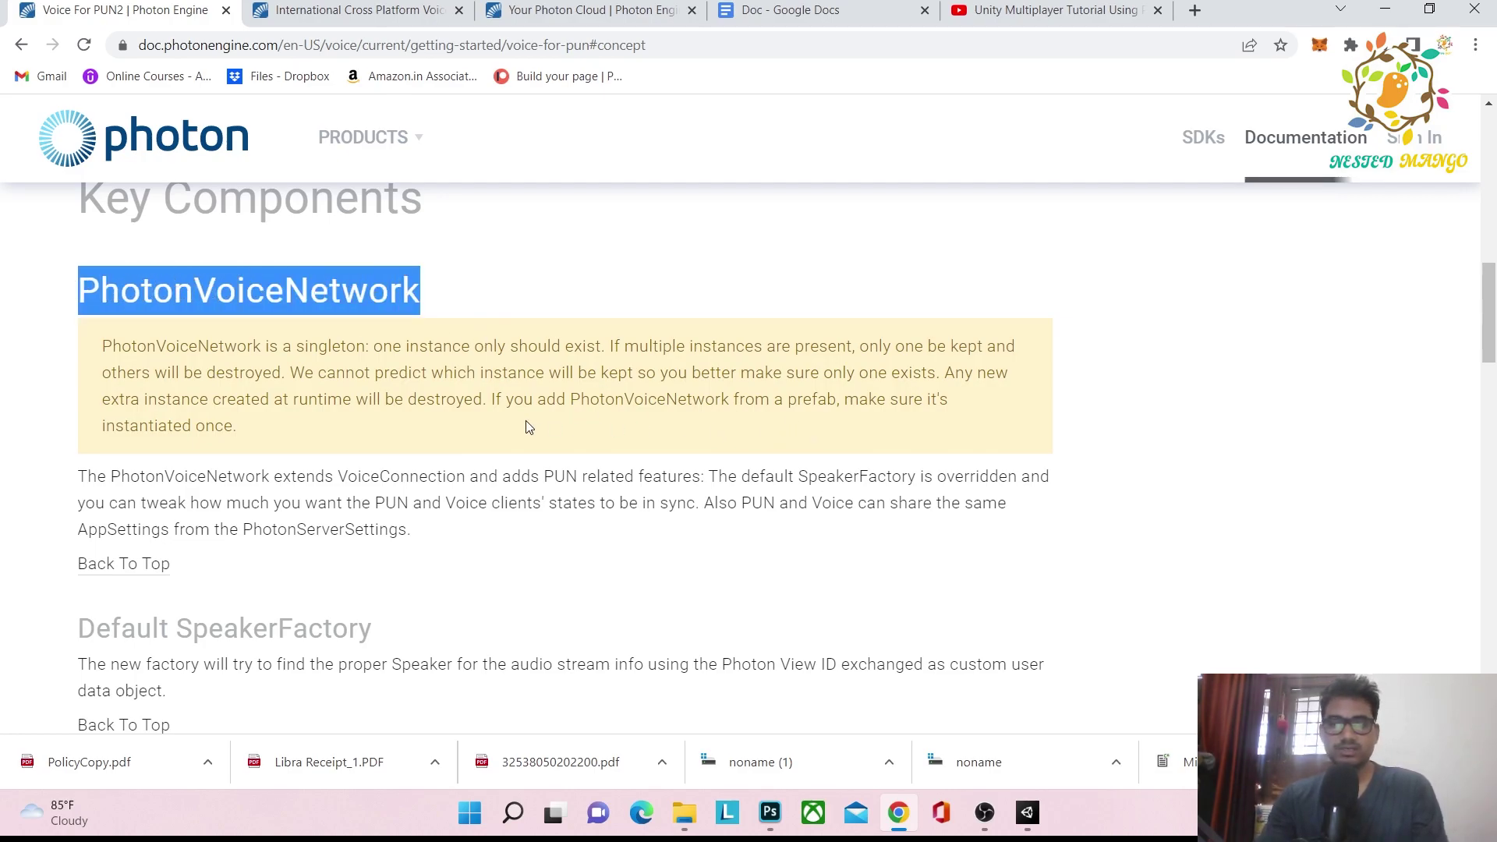
scroll(547, 404, "down", 1)
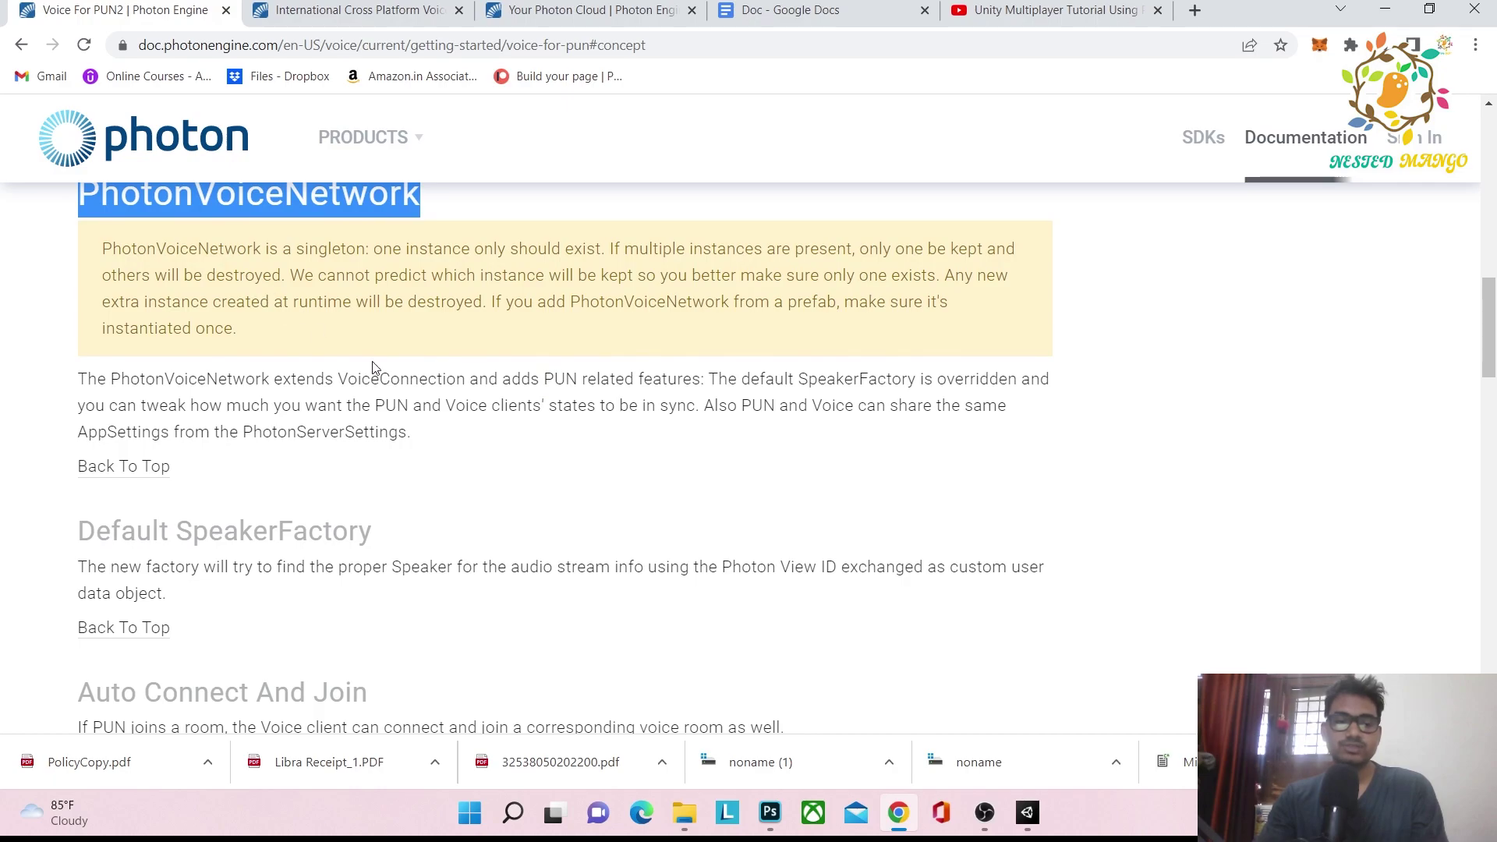
scroll(460, 420, "down", 5)
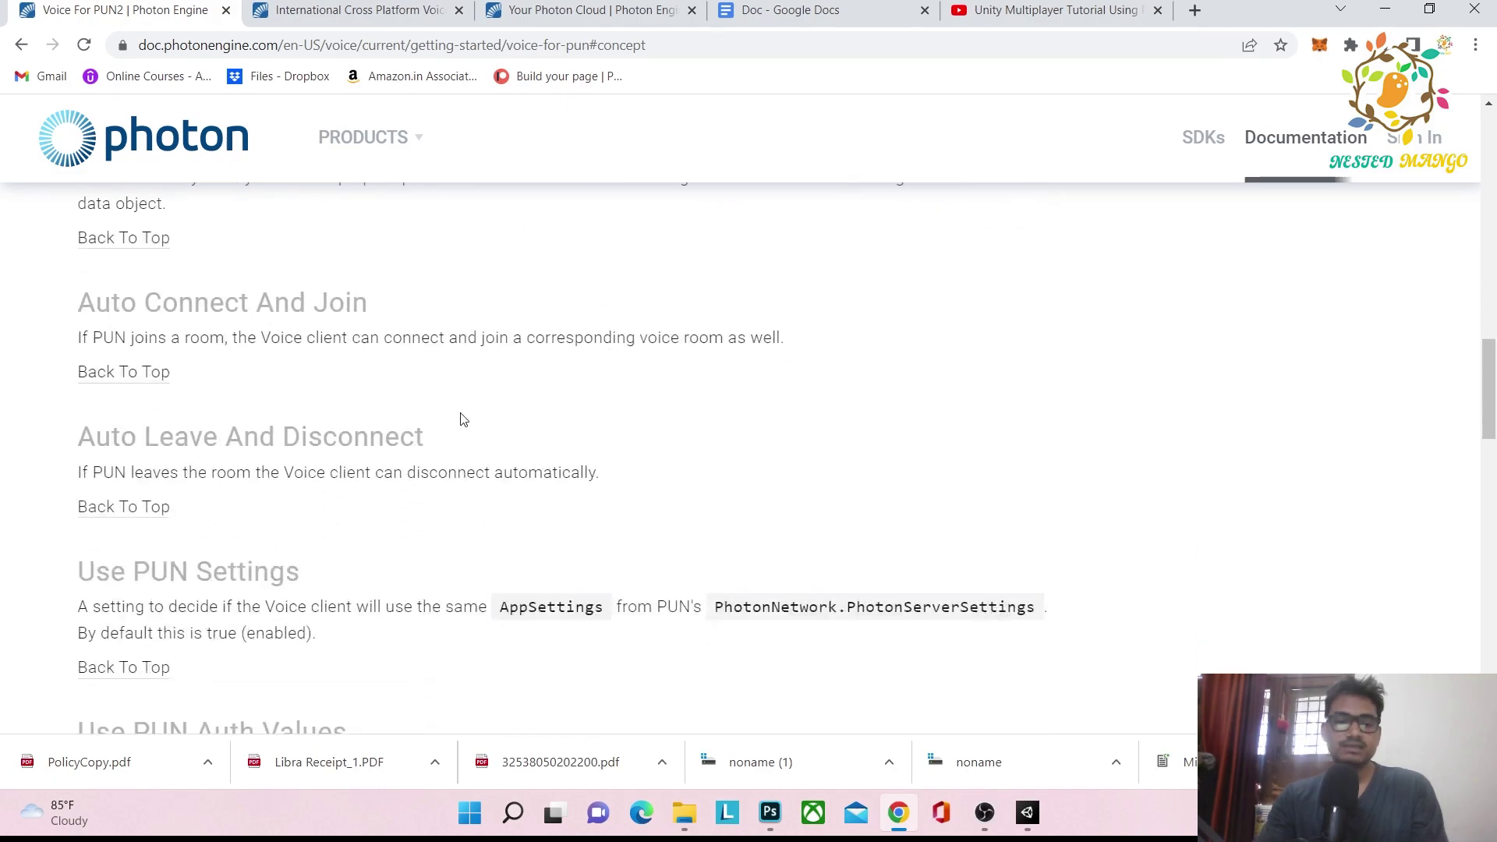
scroll(530, 362, "down", 2)
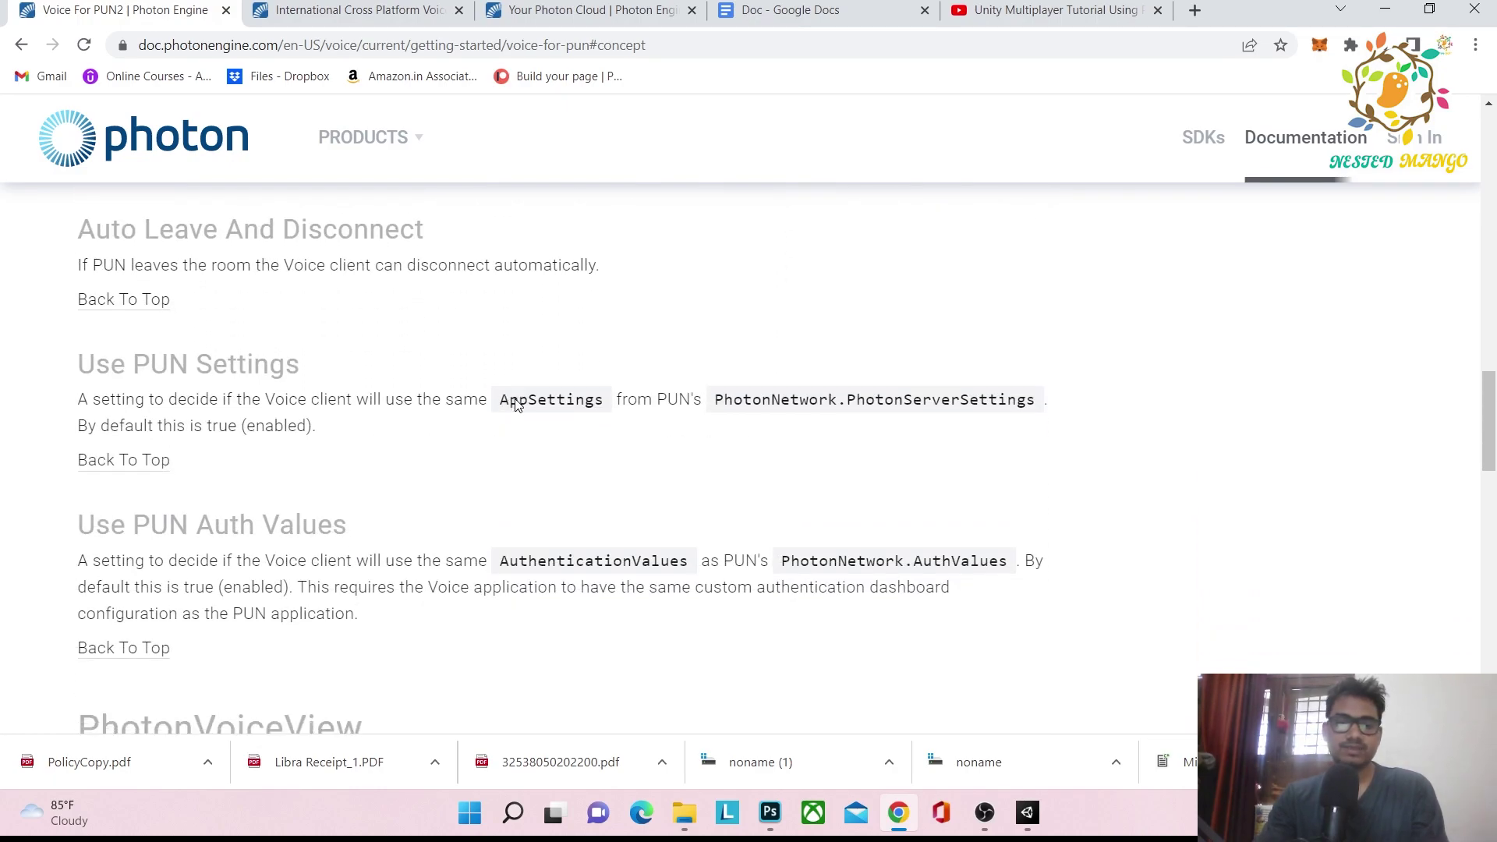
scroll(514, 404, "down", 2)
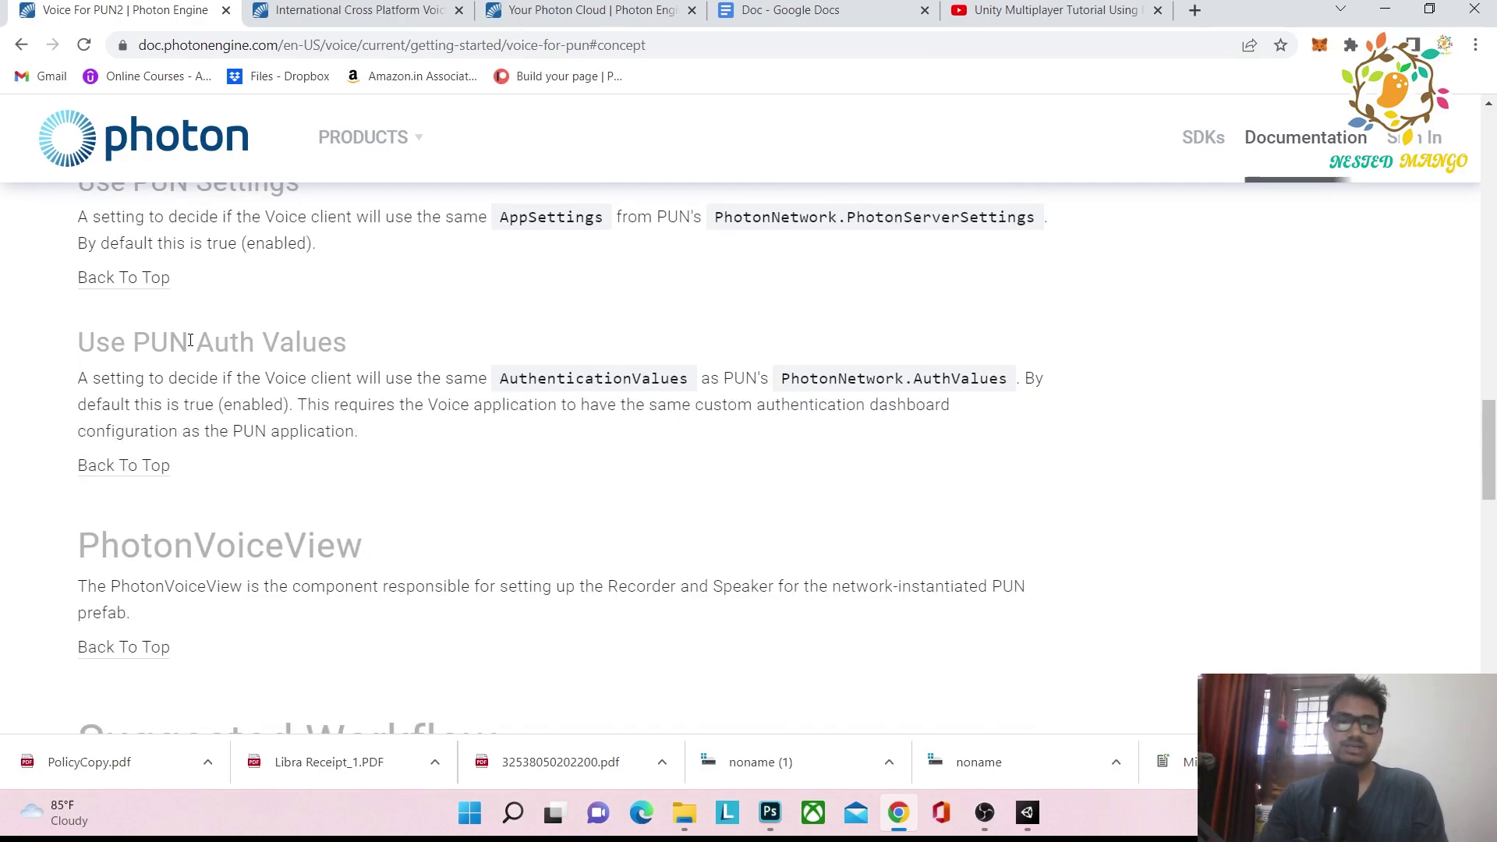
scroll(402, 429, "down", 1)
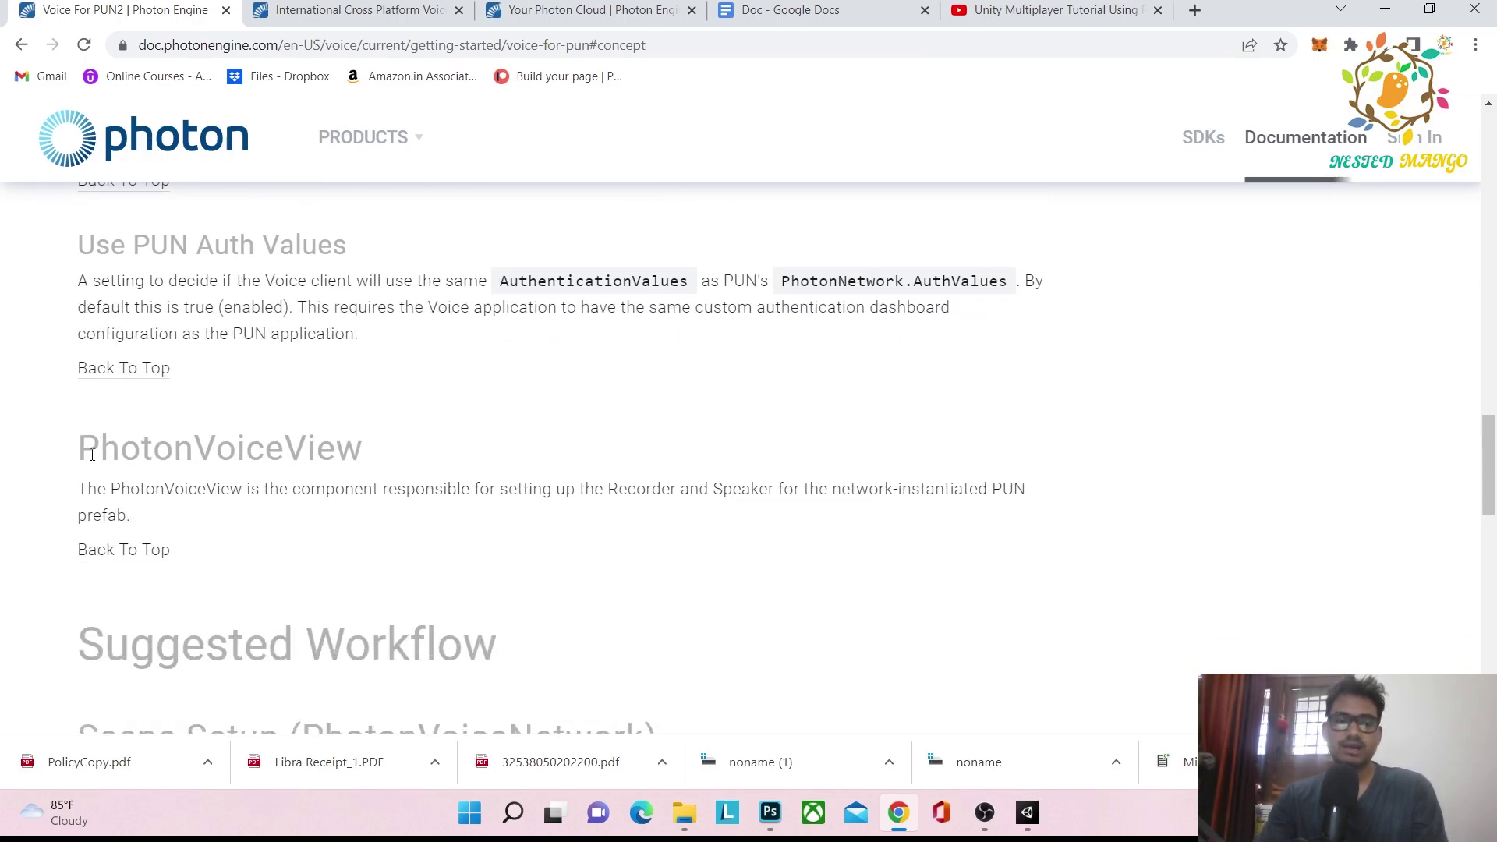
left_click_drag(92, 454, 317, 449)
left_click(456, 468)
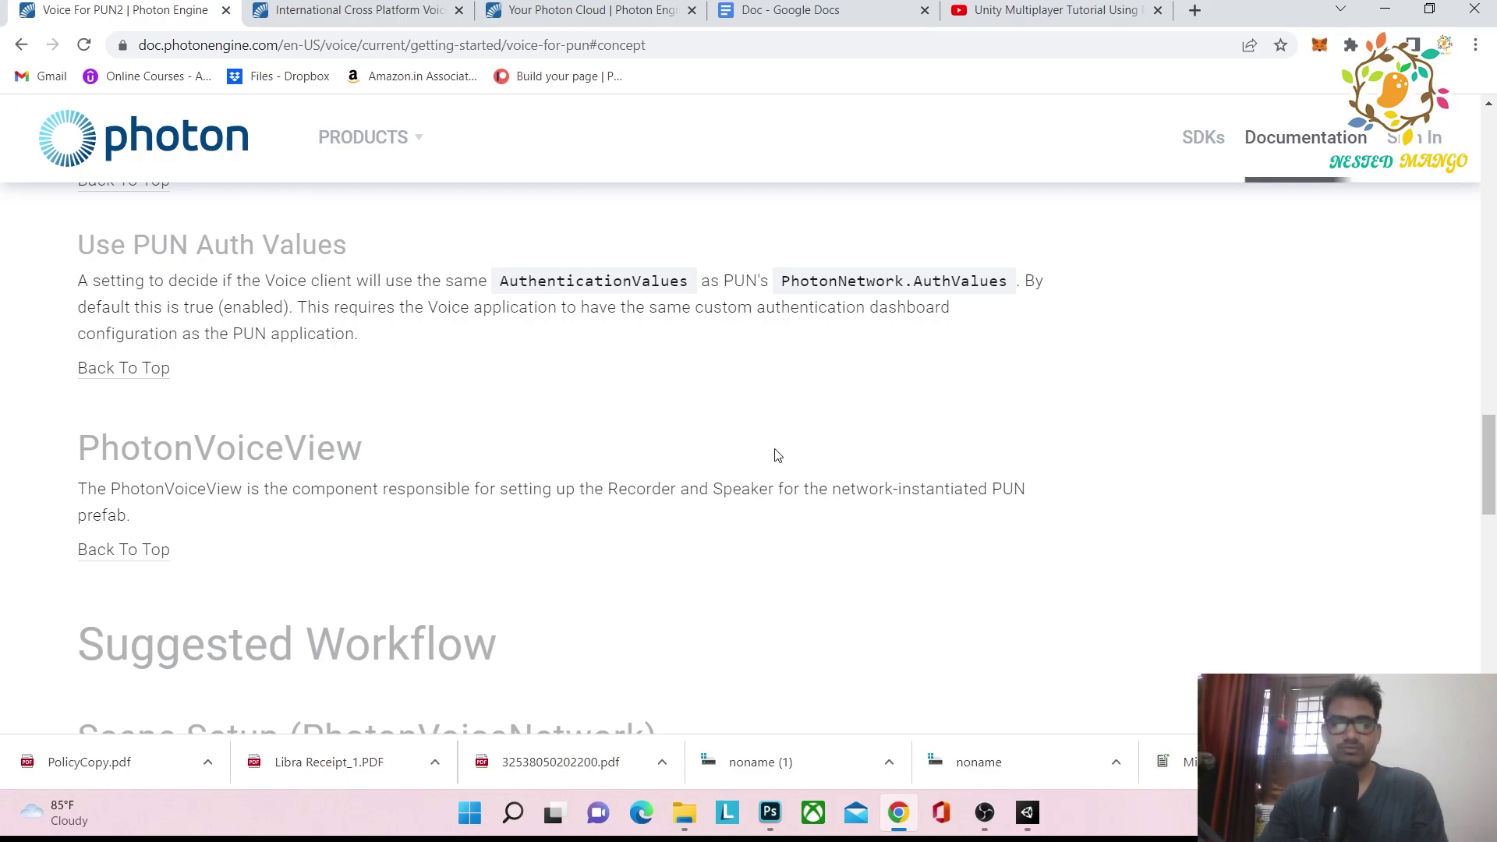
scroll(460, 421, "down", 5)
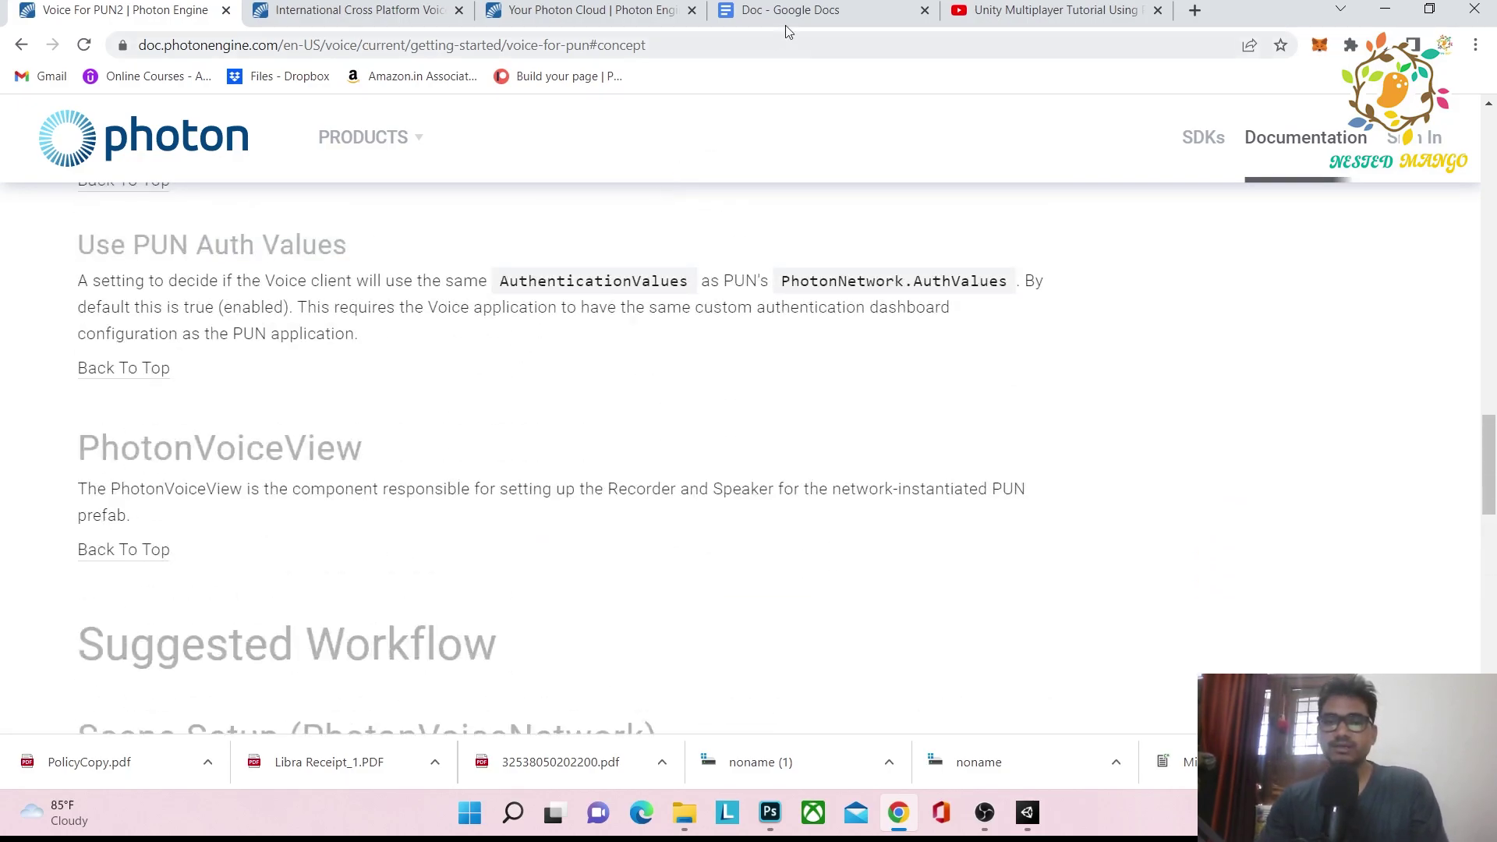
left_click(784, 23)
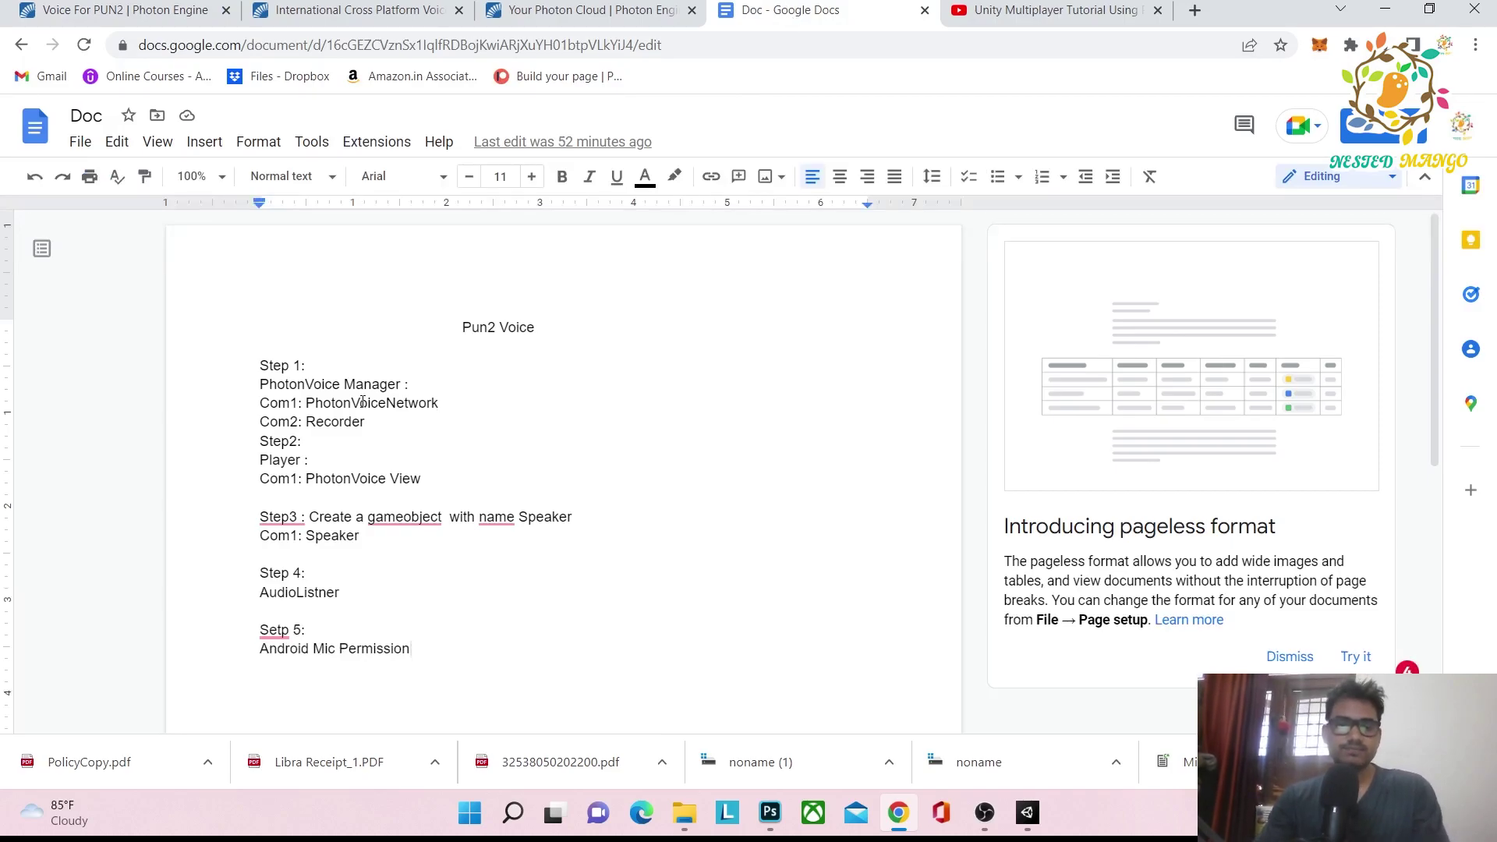
Step: Highlight the Step 1 and PhotonVoice Manager lines in the notes, then return to Unity
left_click_drag(311, 366, 222, 383)
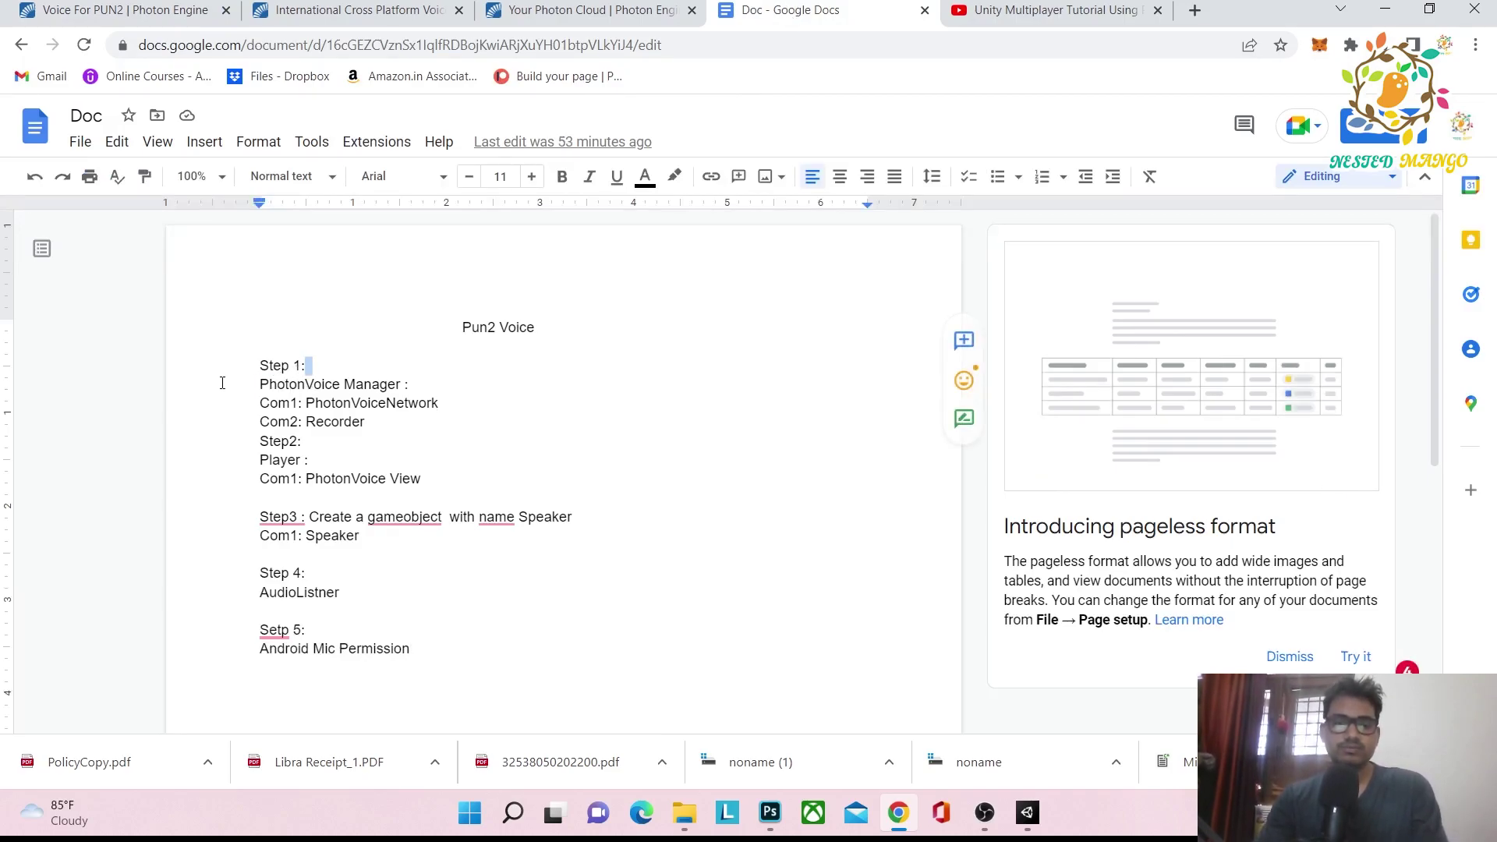
left_click(292, 386)
left_click(420, 387)
left_click_drag(418, 386, 257, 383)
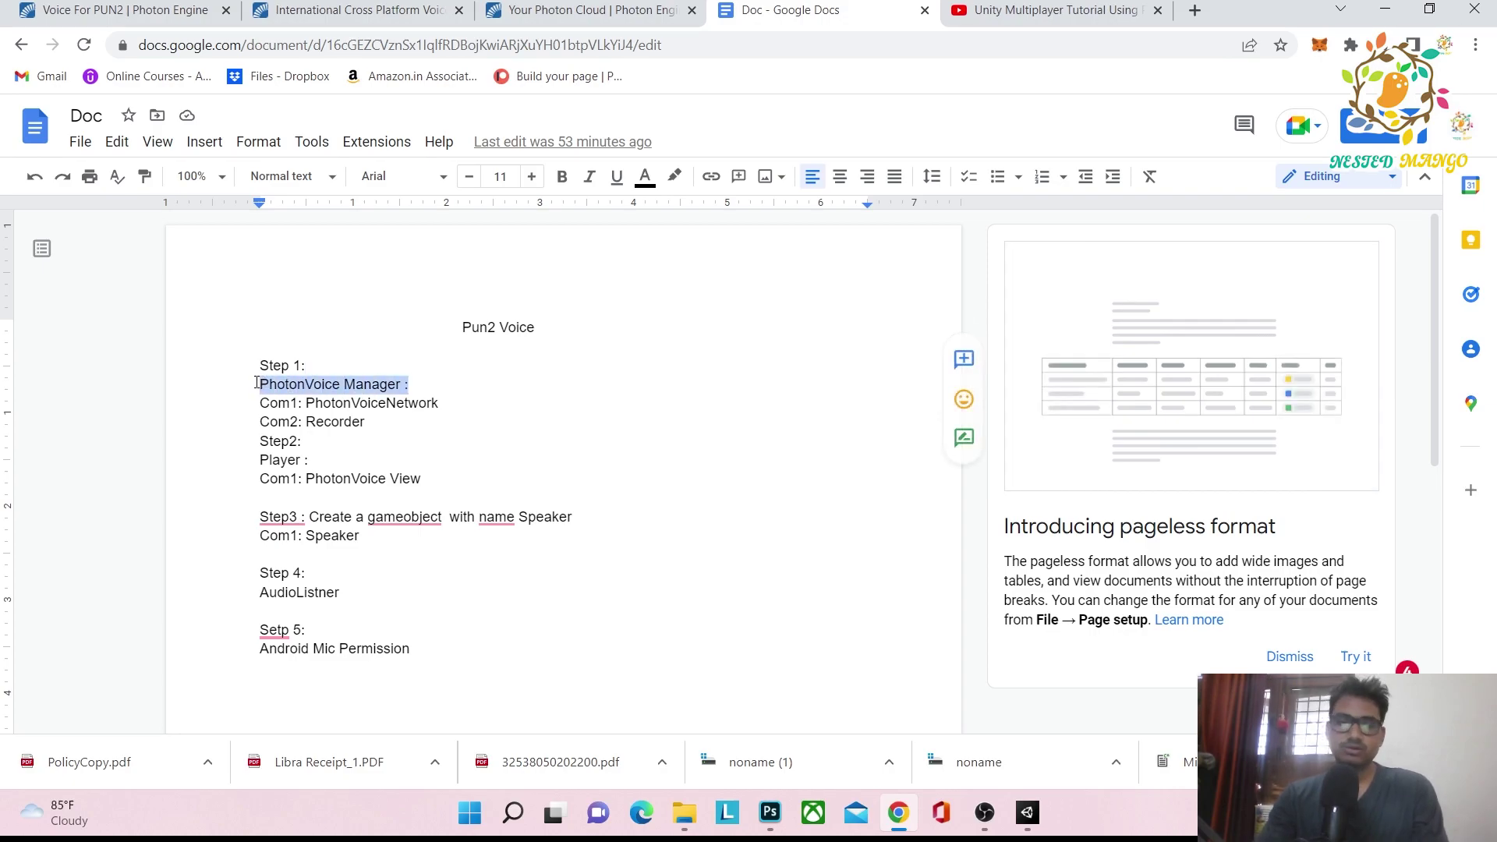
left_click(382, 384)
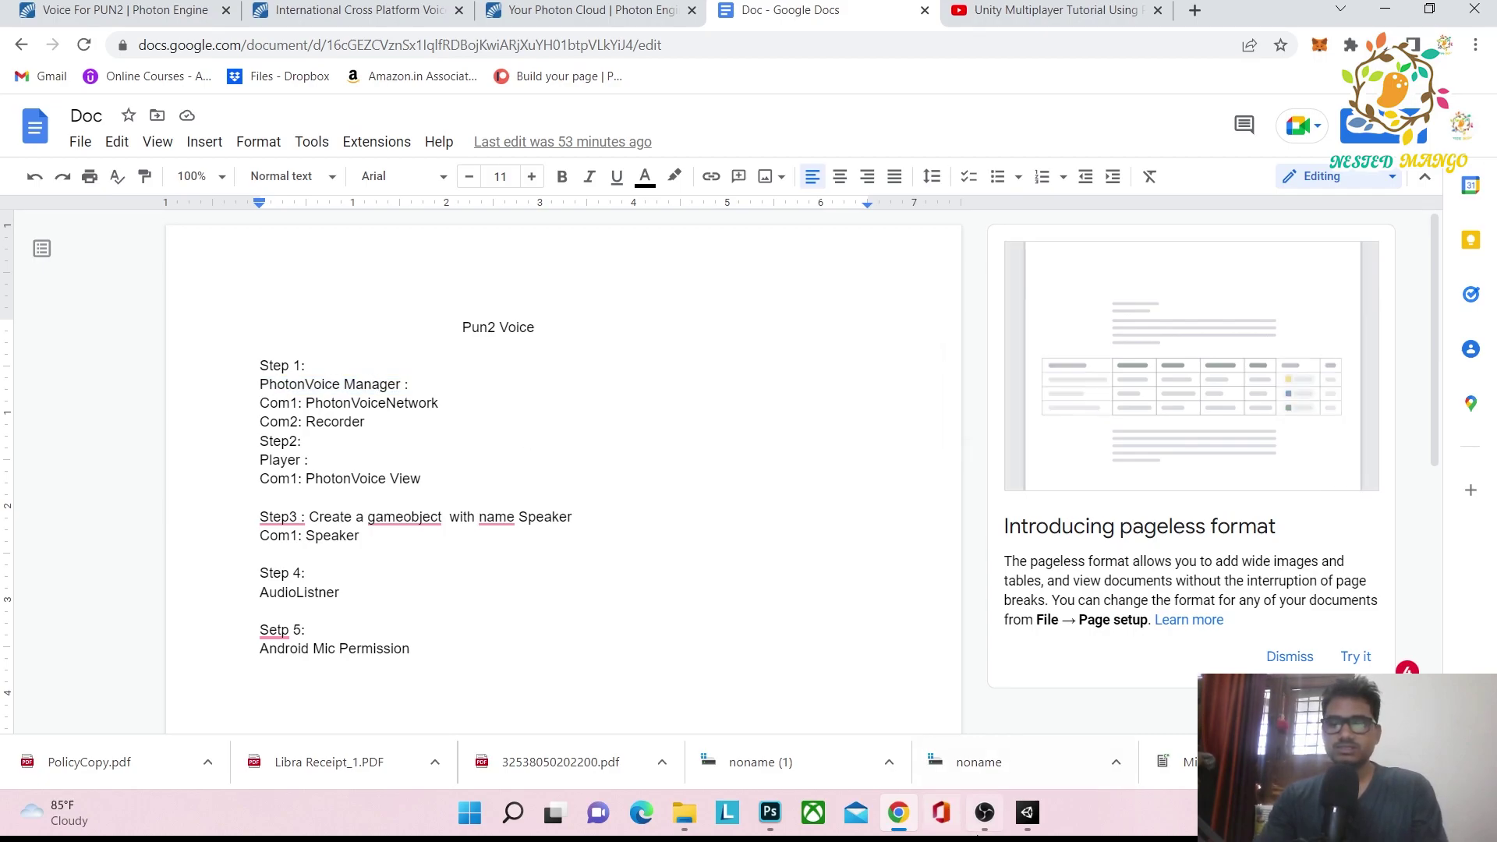
left_click(1027, 811)
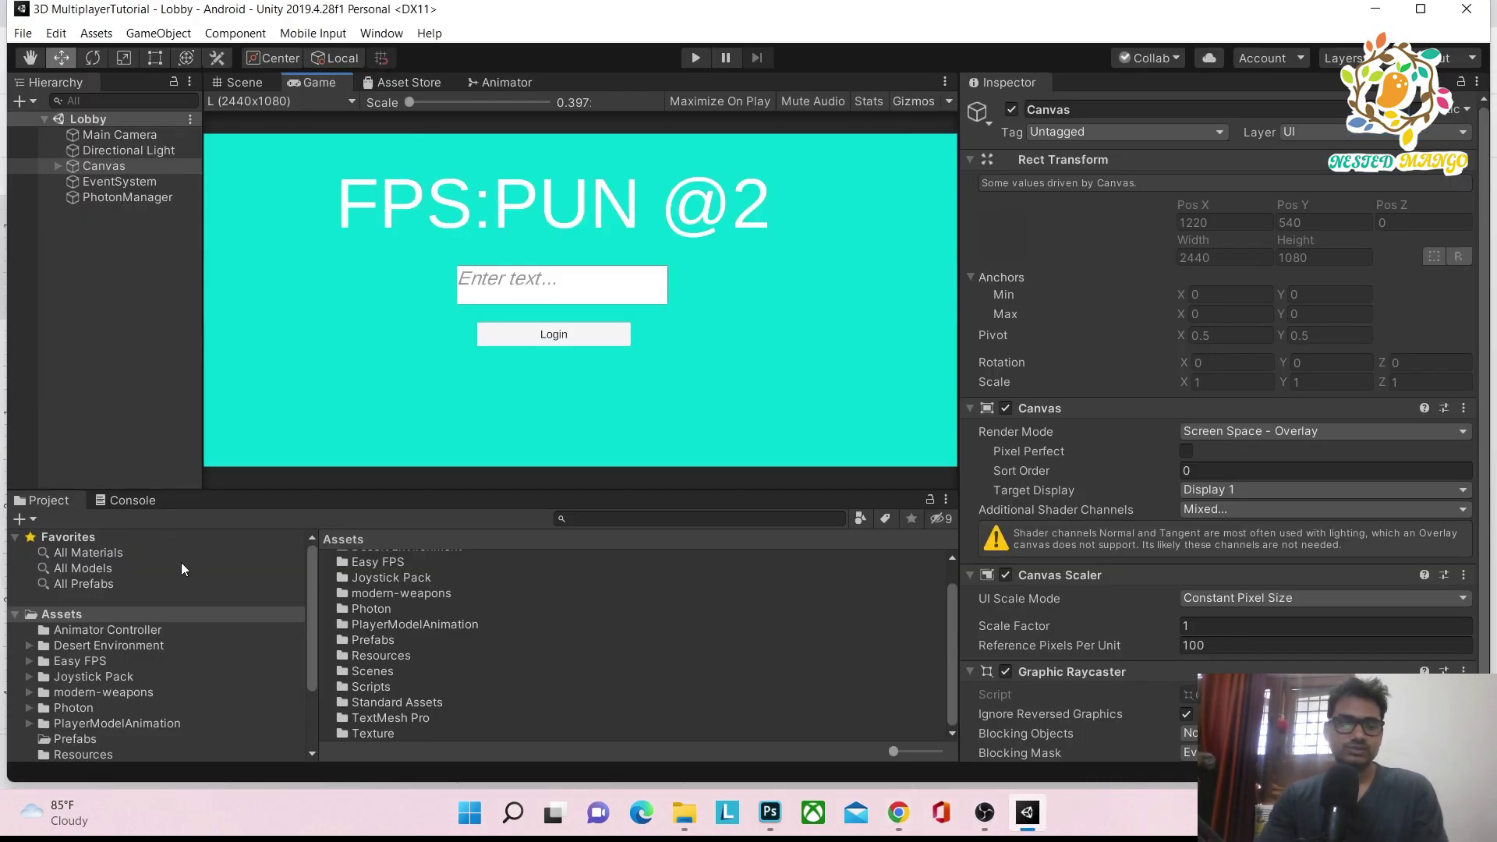
Step: Open the Game scene from the project's Scenes folder
scroll(181, 569, "down", 3)
left_click(64, 684)
left_click(74, 672)
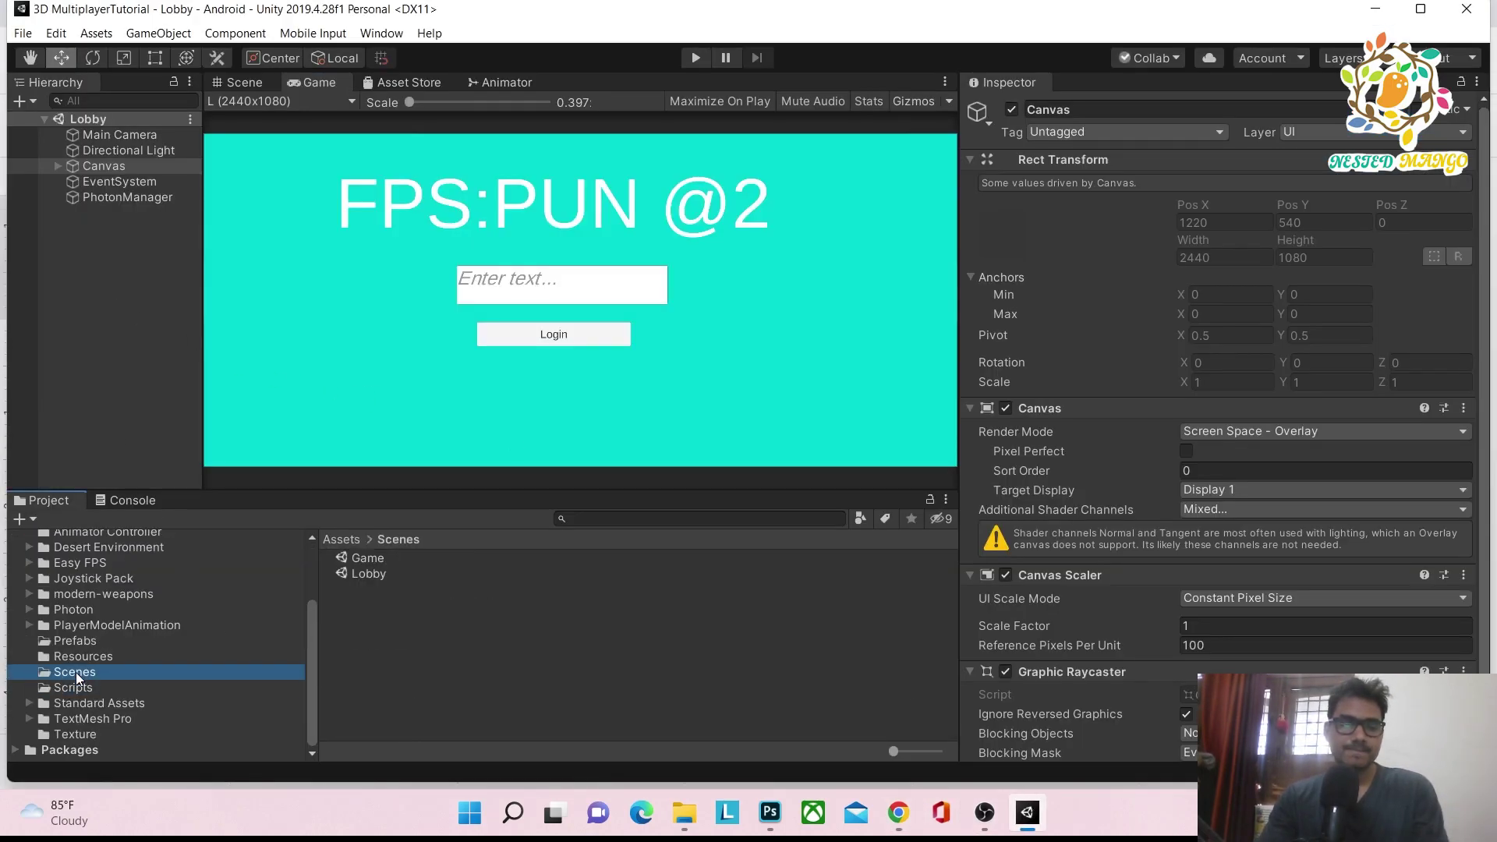
left_click(362, 556)
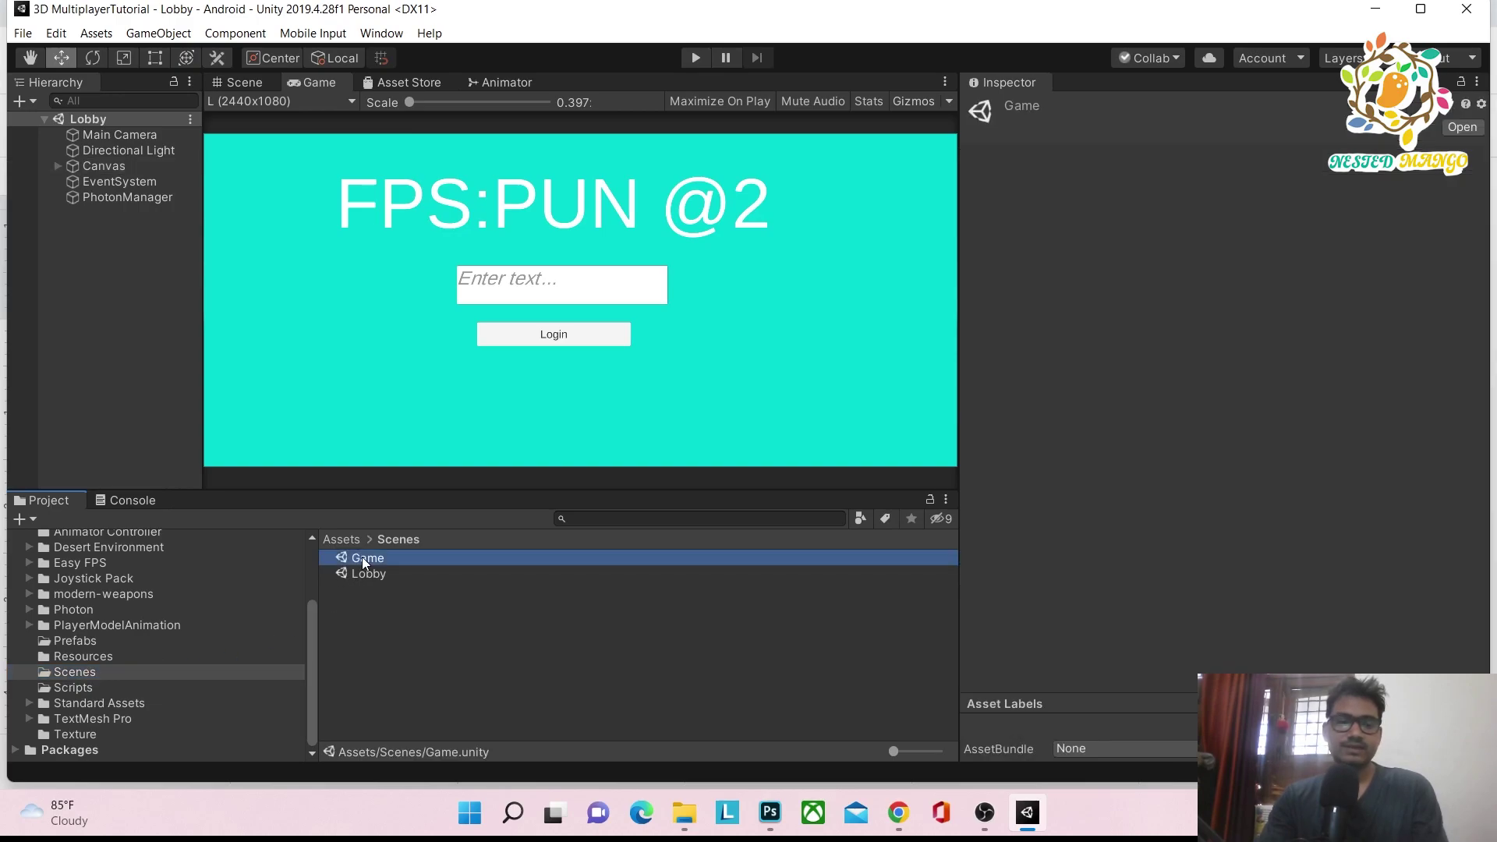
left_click(361, 558)
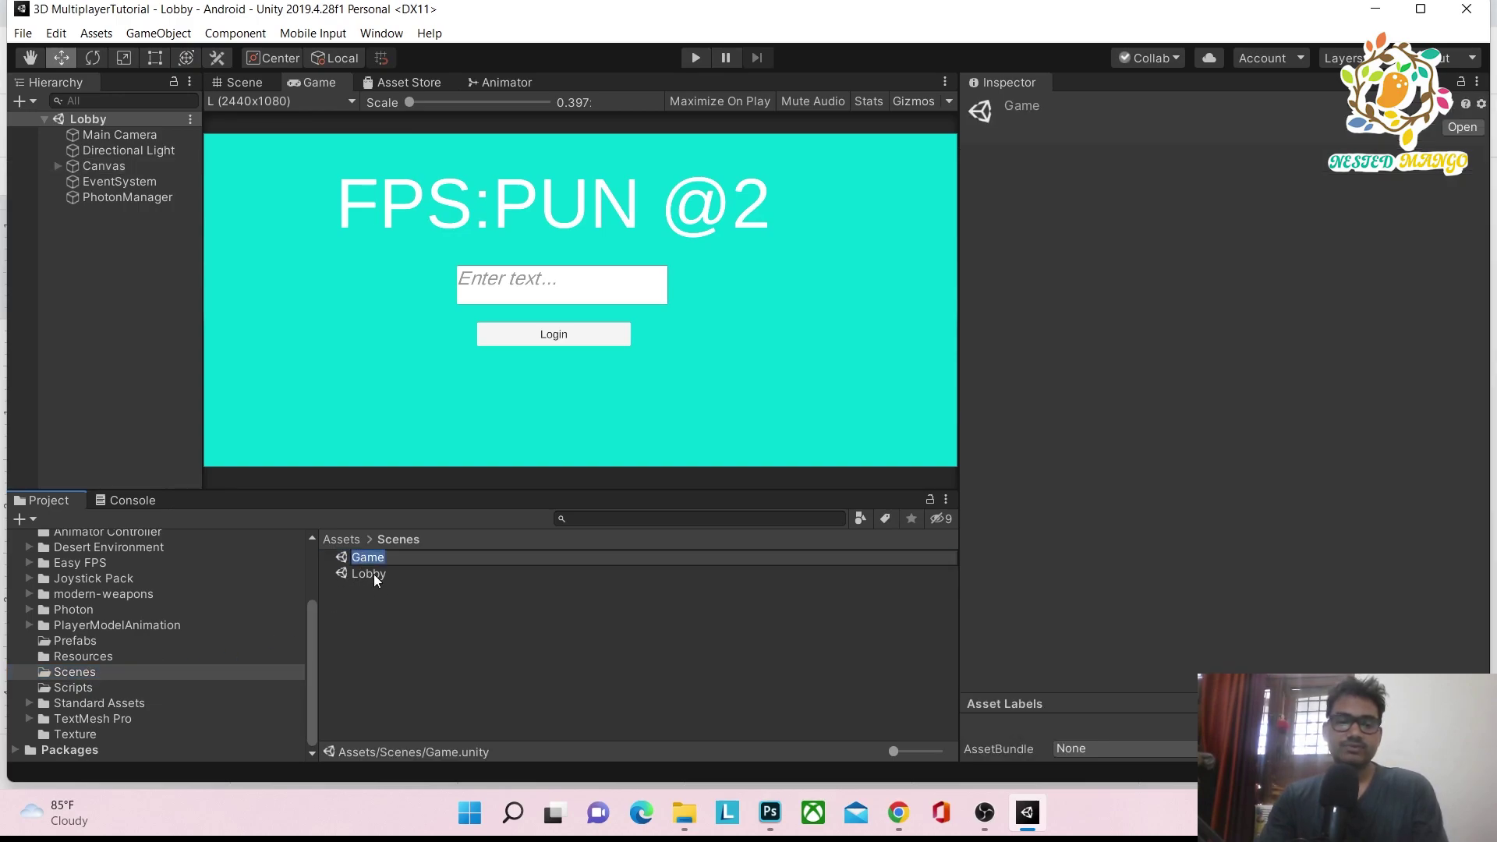
key("Return")
double_click(380, 558)
Step: Create an empty child of Scripts named PhotonVoiceManager, leaving it with no added components
left_click(116, 178)
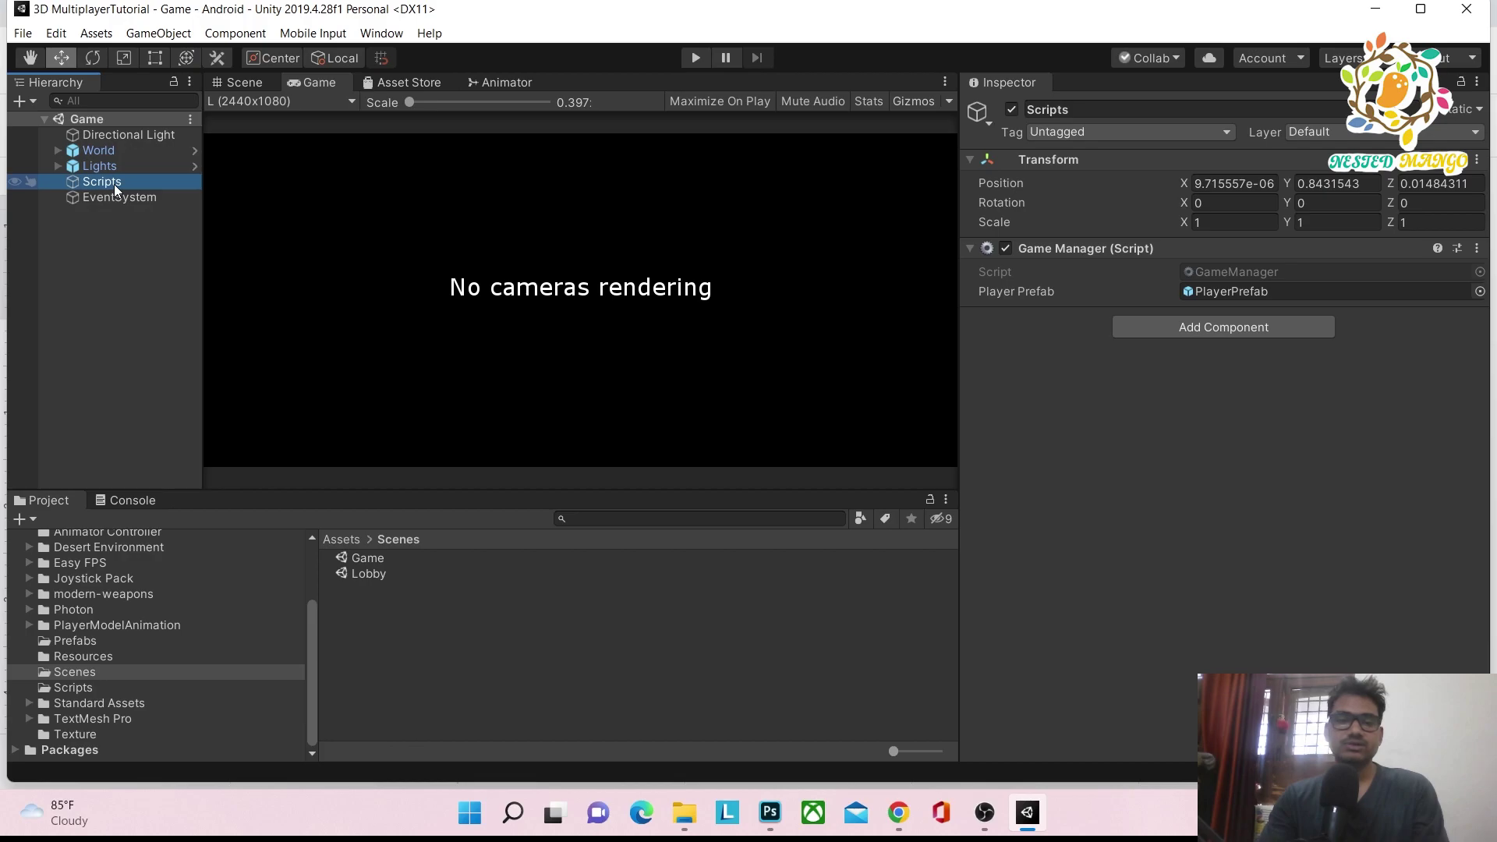
right_click(114, 184)
left_click(185, 366)
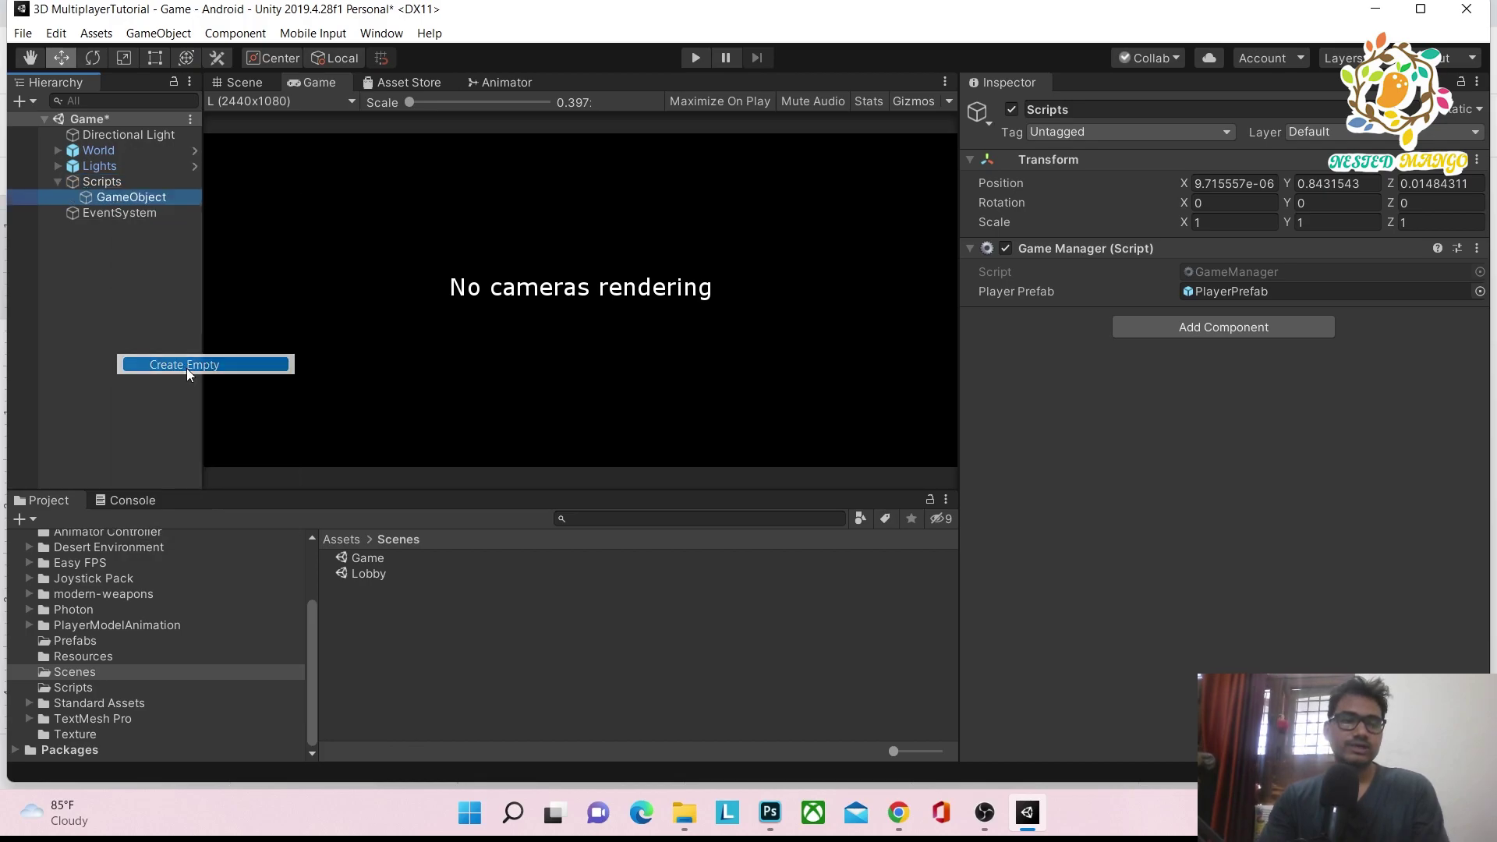
left_click(1104, 112)
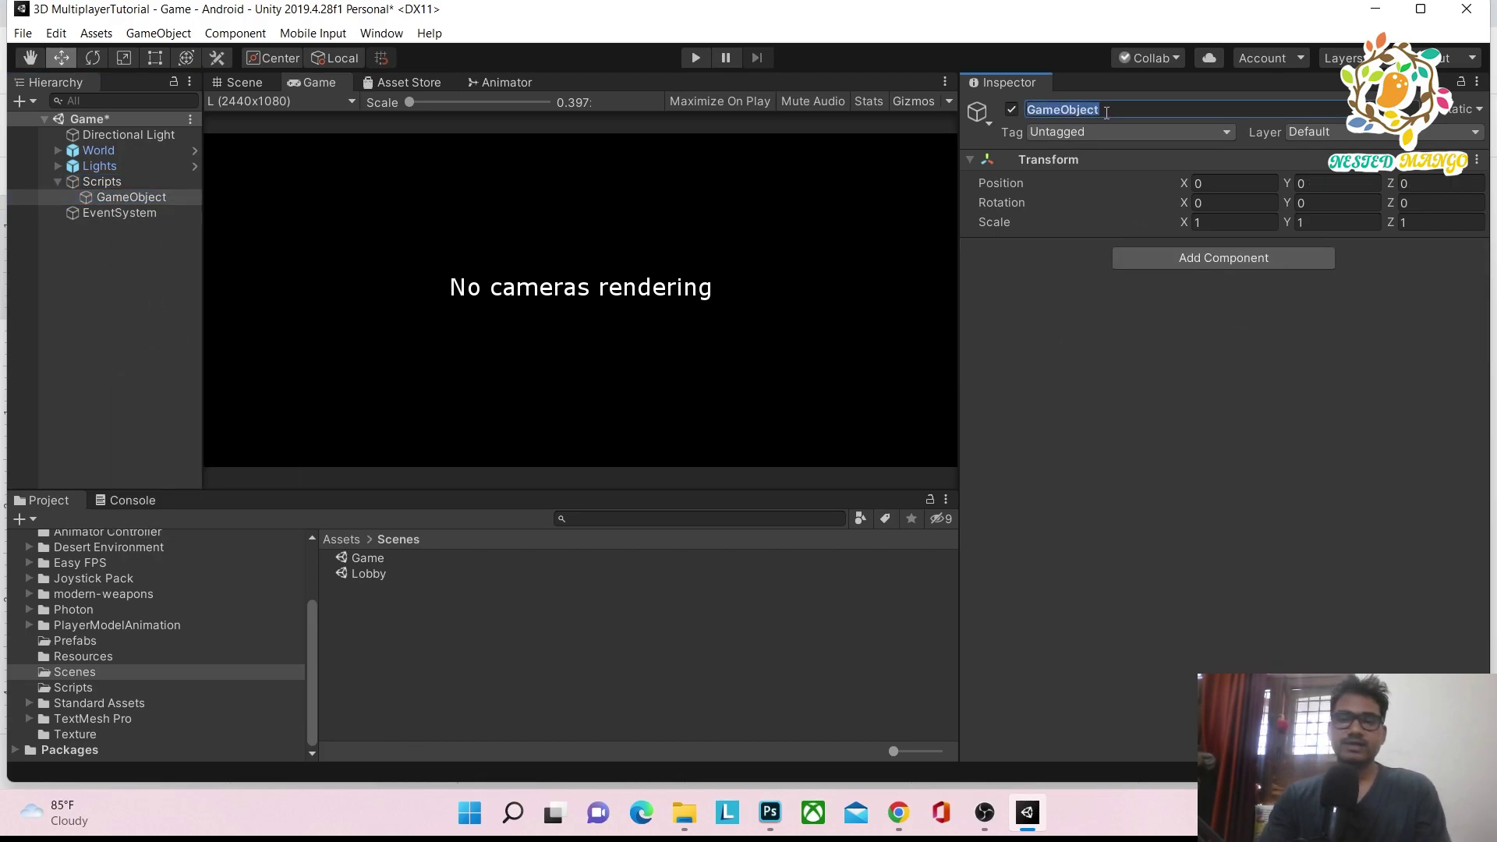
type("PhotonV")
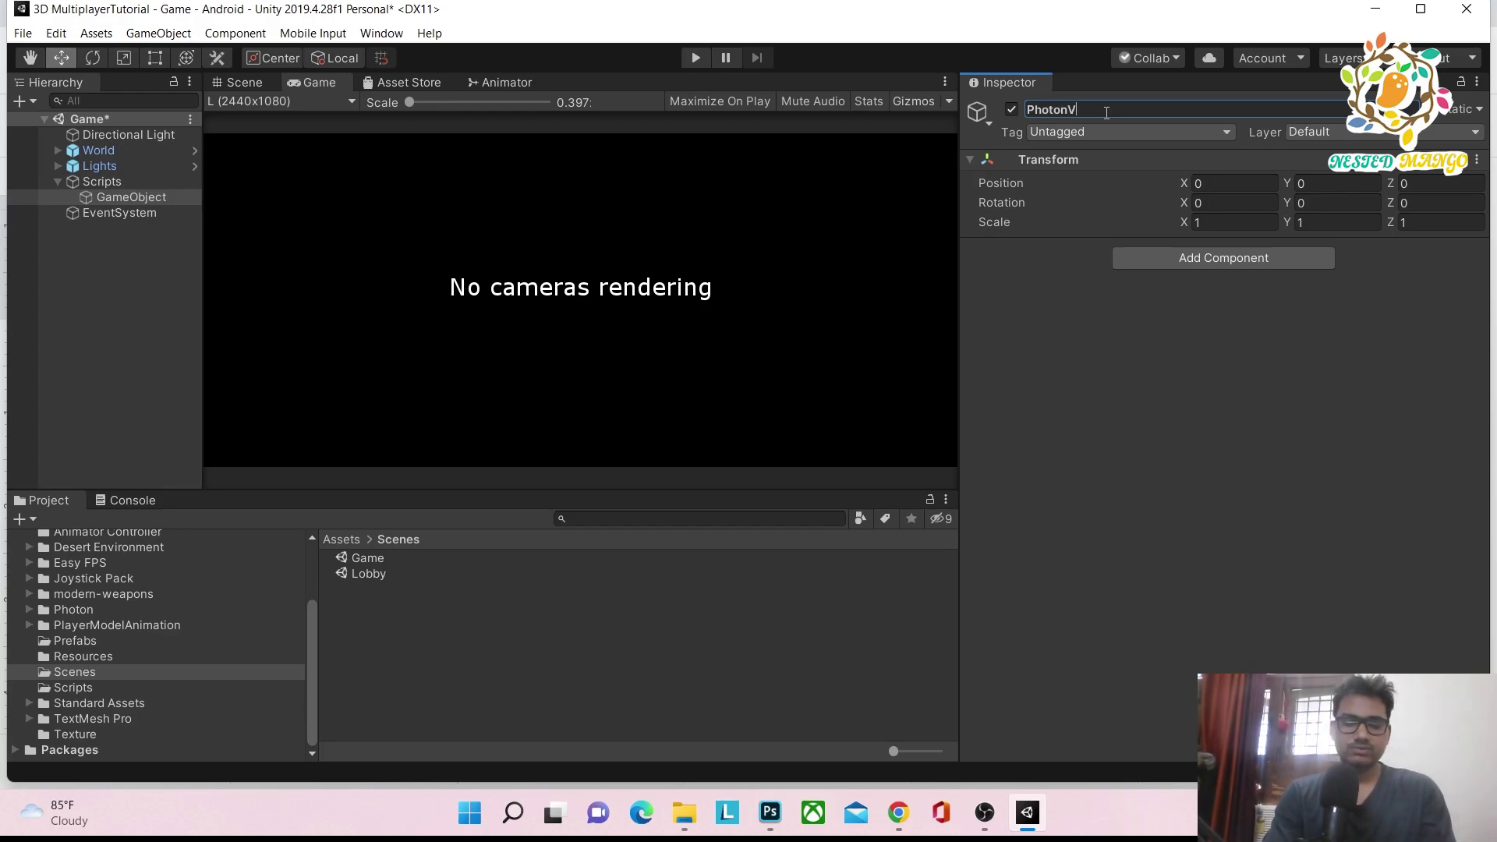
type("oiceMan")
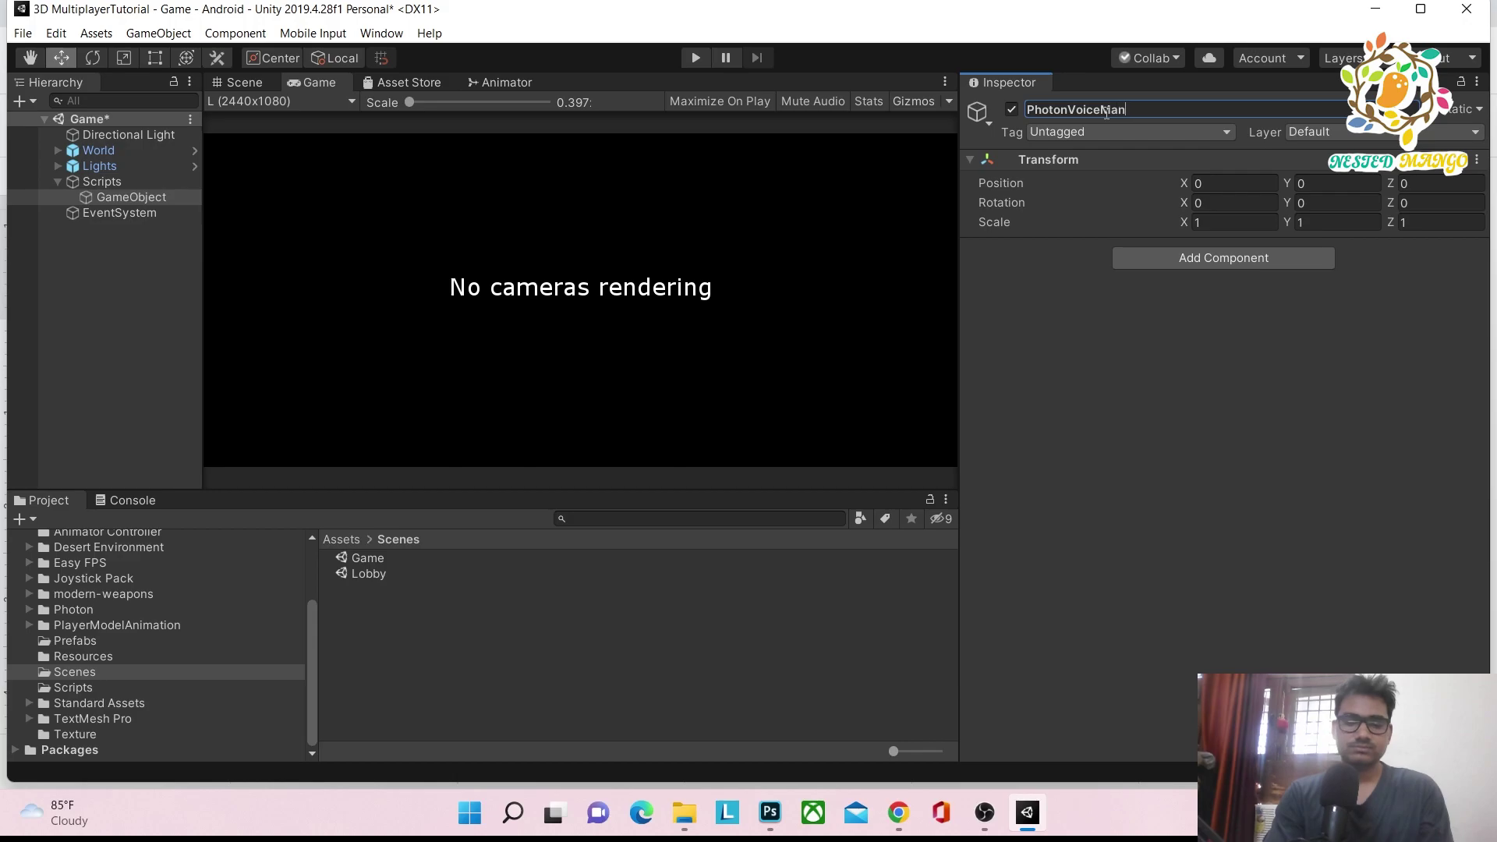
type("ager")
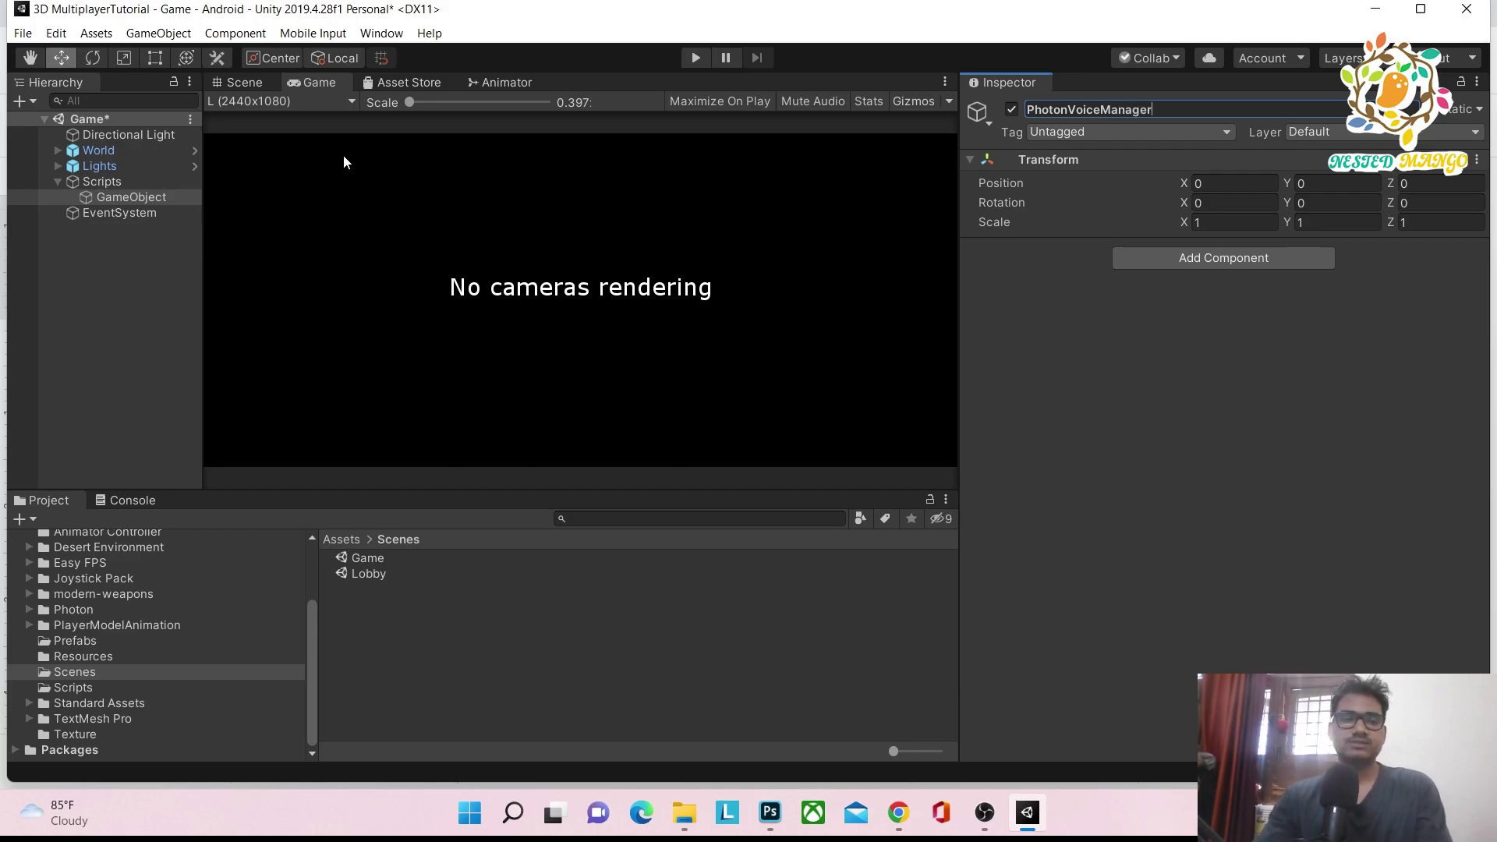
left_click(1204, 259)
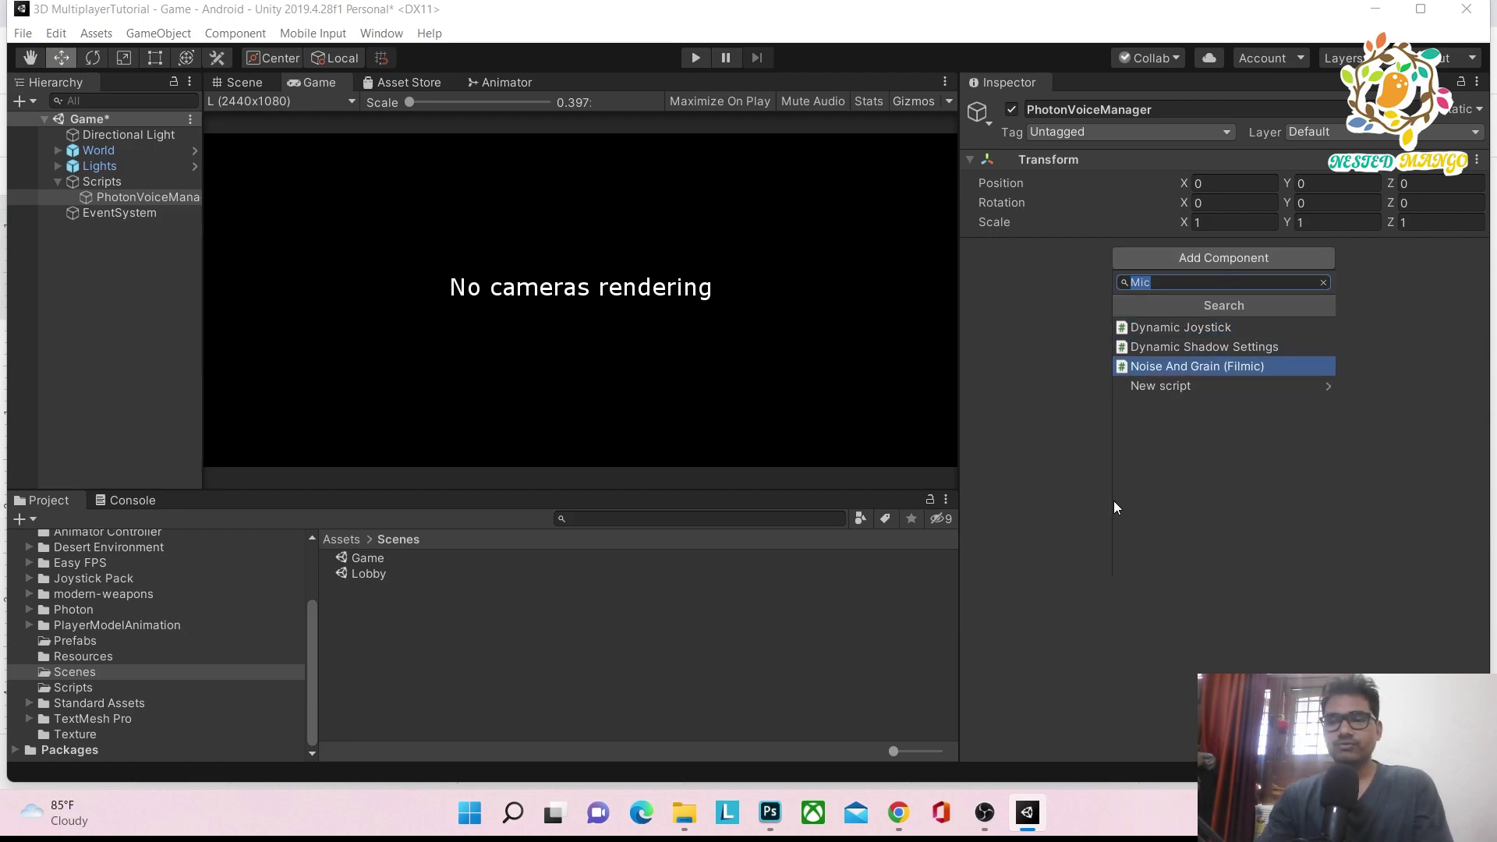
key("BackSpace")
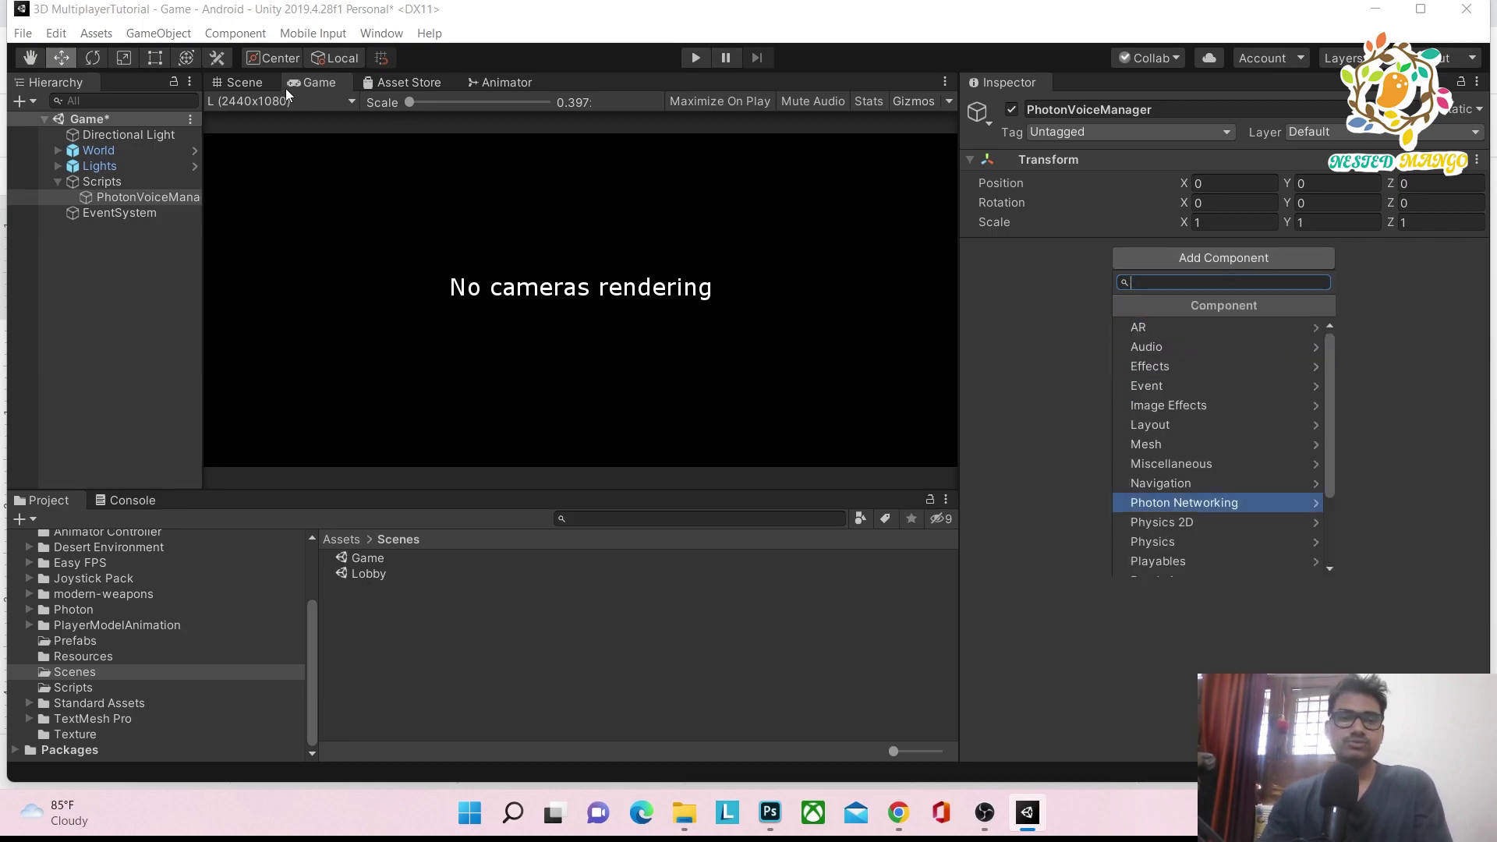
key("Escape")
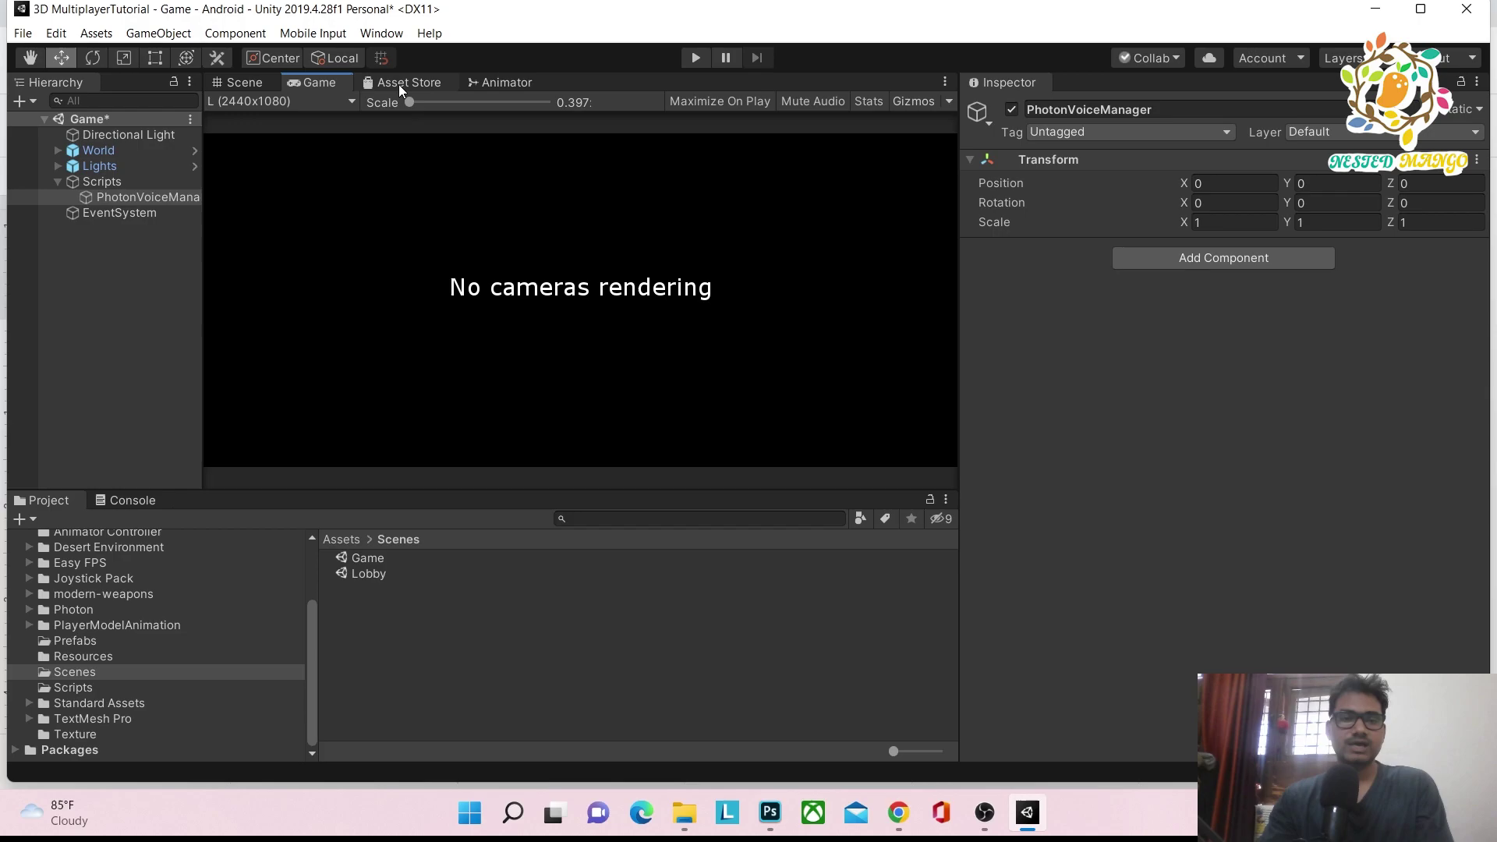
Step: Import all files of the free Photon Voice 2 package from the in-editor Asset Store
left_click(399, 85)
scroll(834, 371, "down", 1)
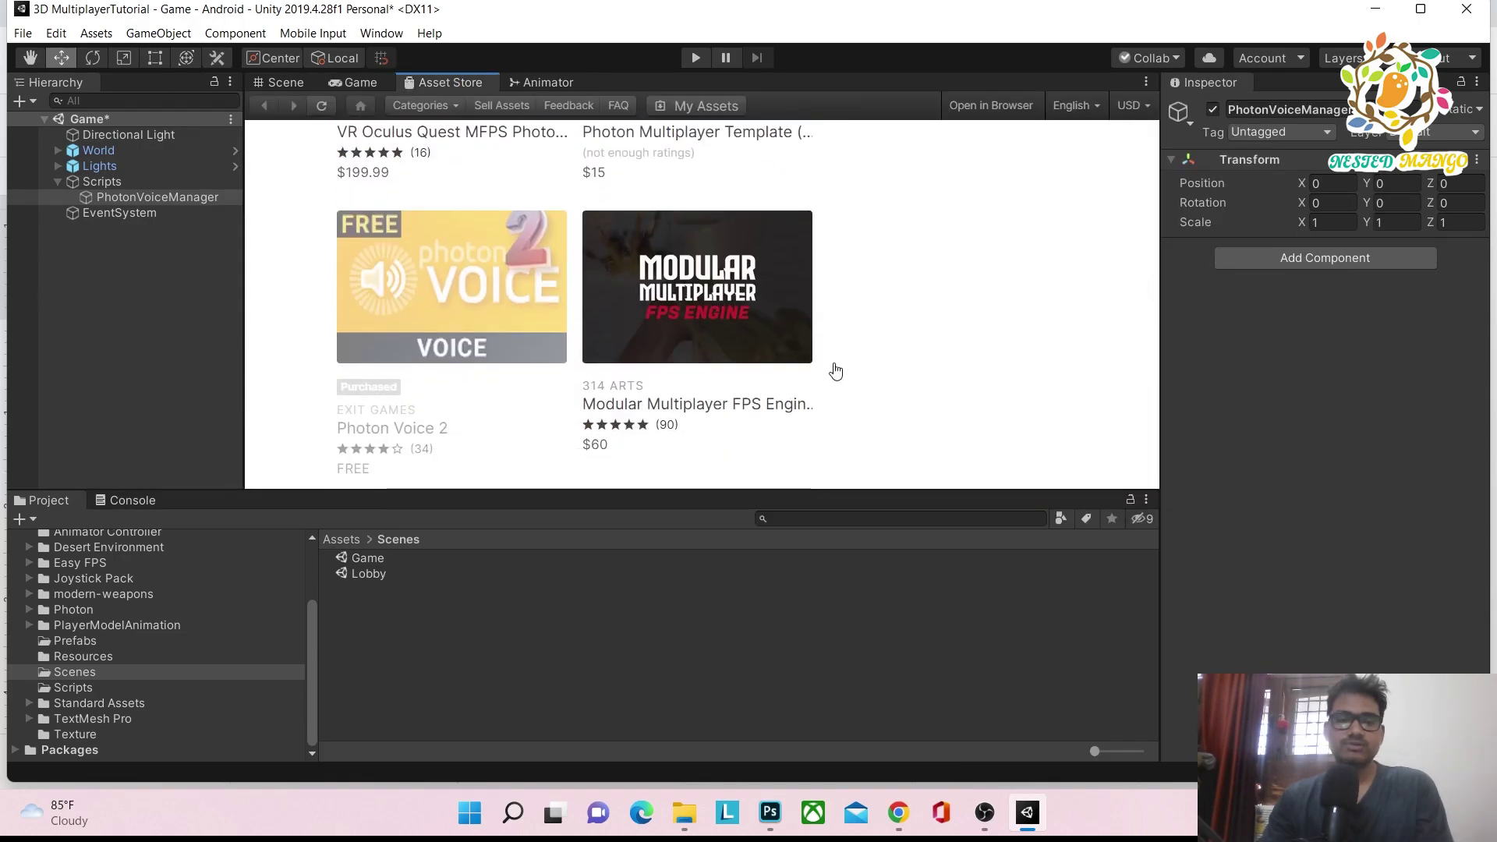
mouse_move(396, 327)
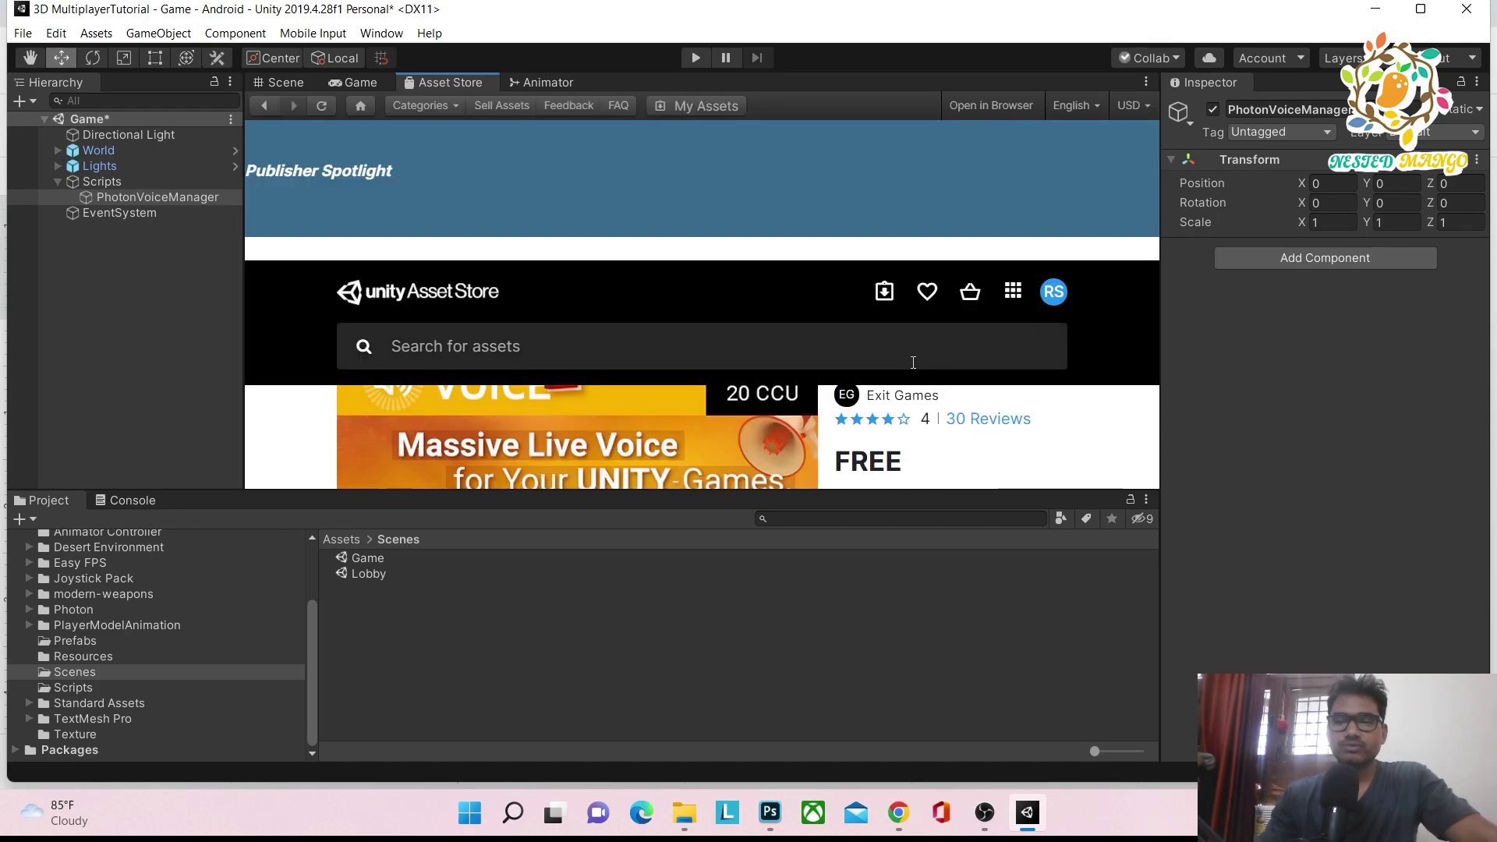
scroll(853, 272, "down", 3)
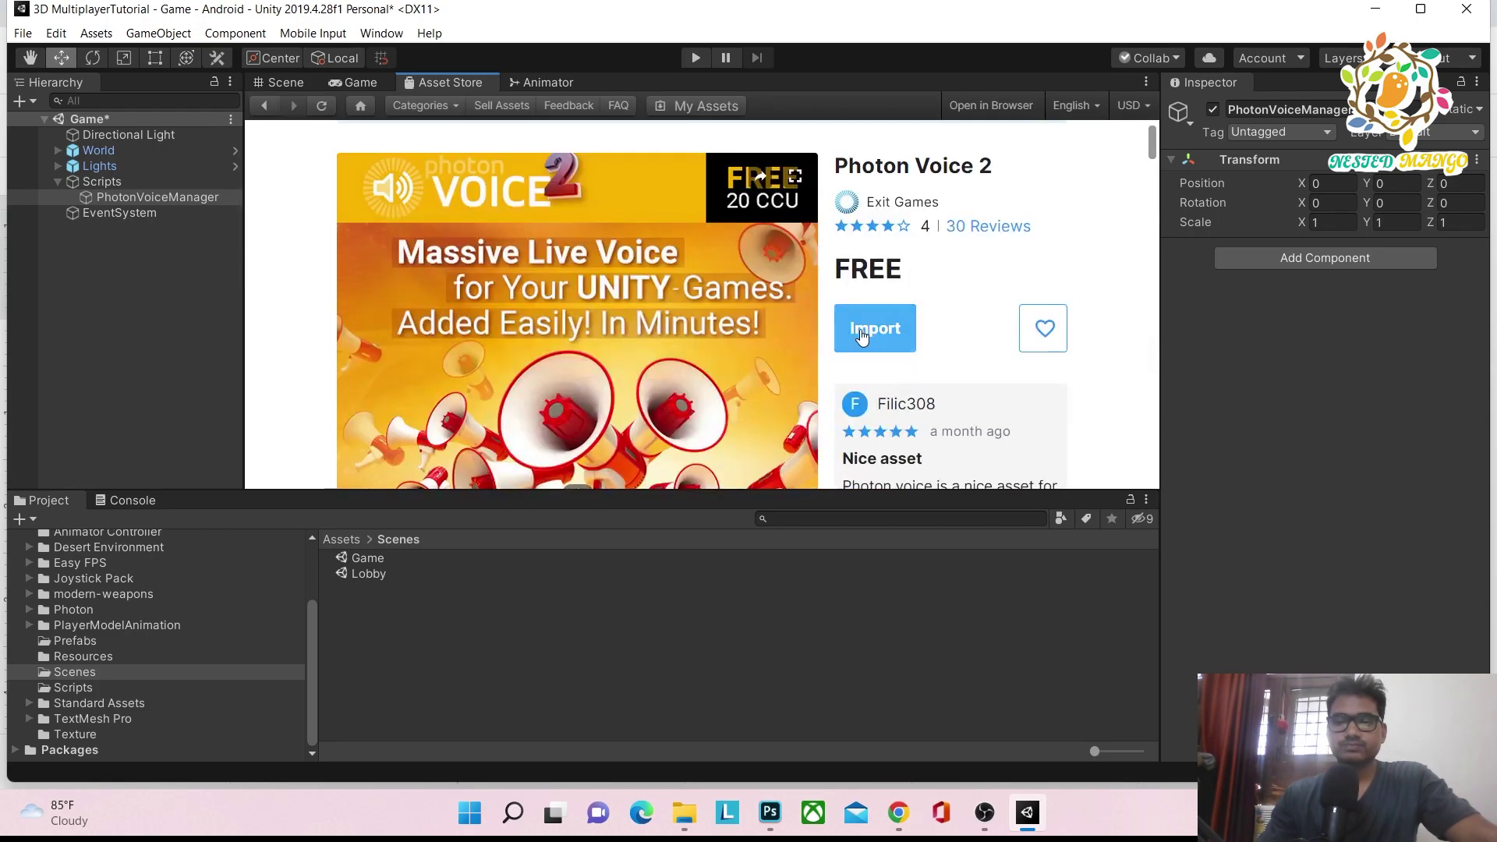
left_click(875, 334)
scroll(271, 400, "down", 10)
scroll(265, 437, "down", 10)
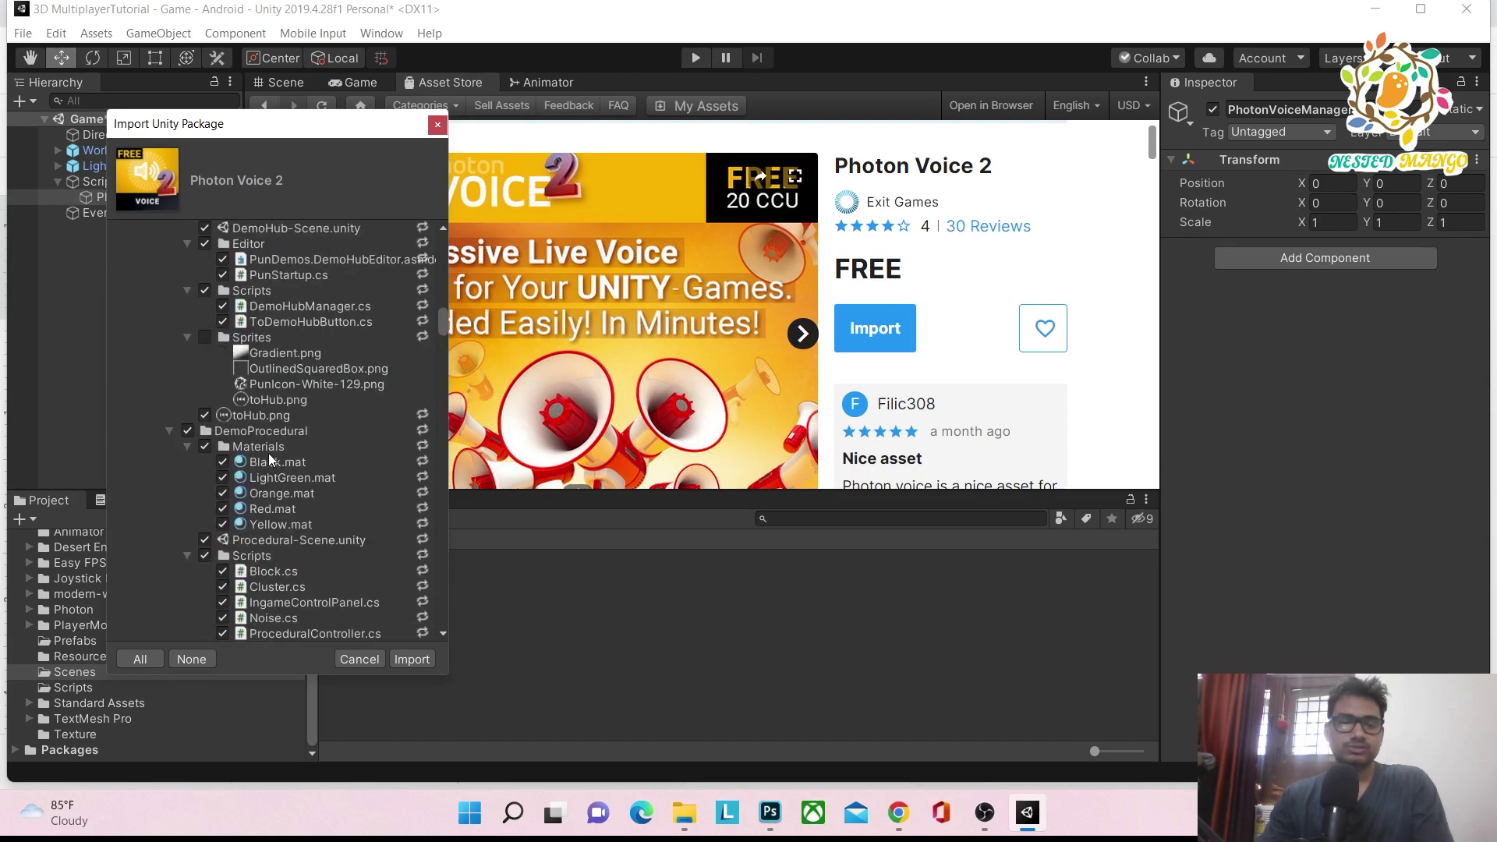
left_click(411, 659)
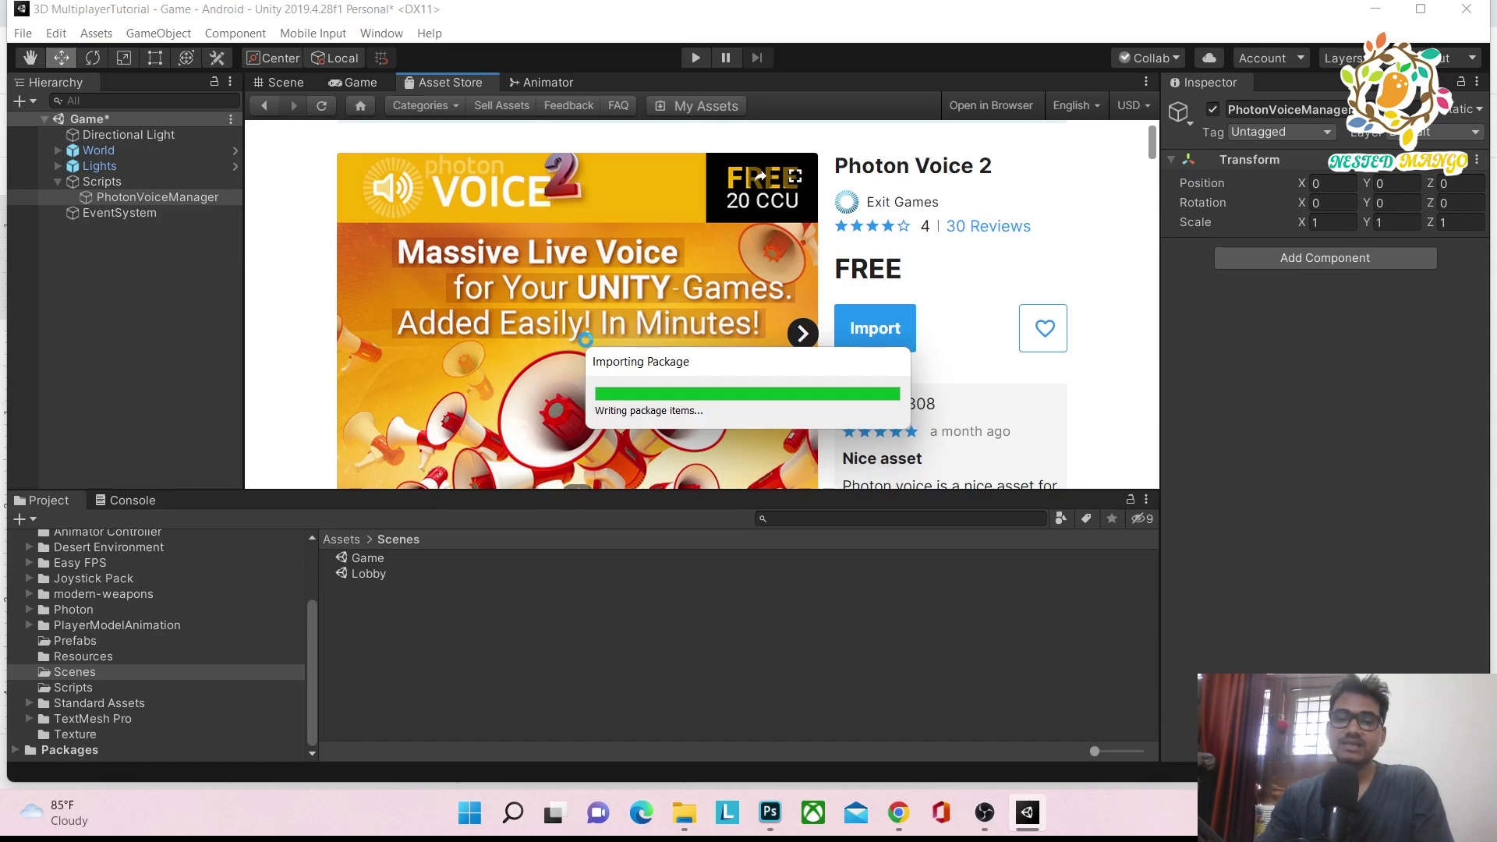
Step: Load DemoVoicePun-Scene from Photon/PhotonVoice/Demos/DemoVoicePun, answering the modified-scene prompt
left_click(385, 622)
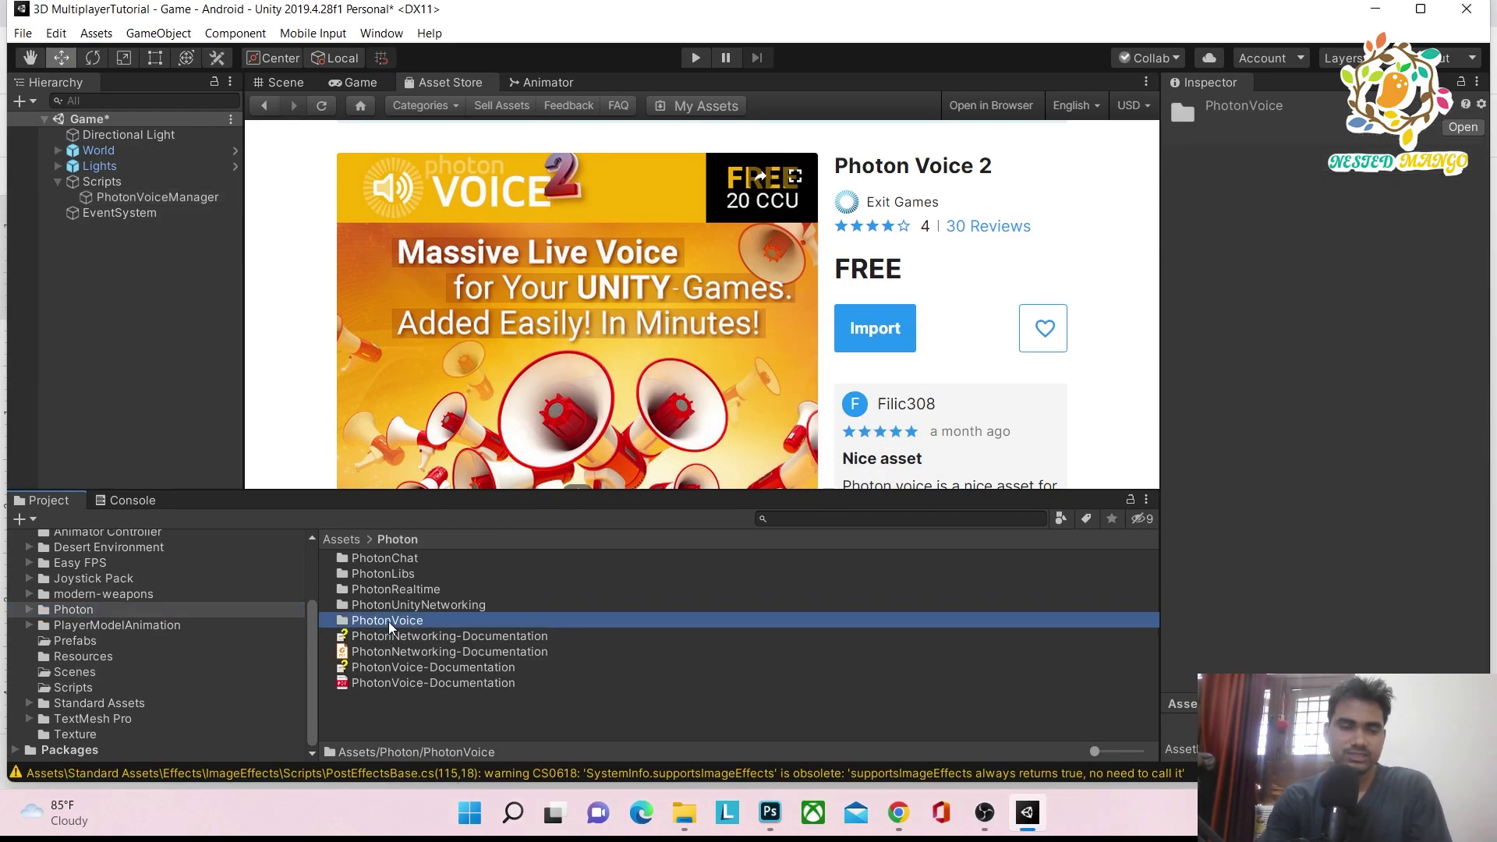
left_click(389, 621)
left_click(394, 607)
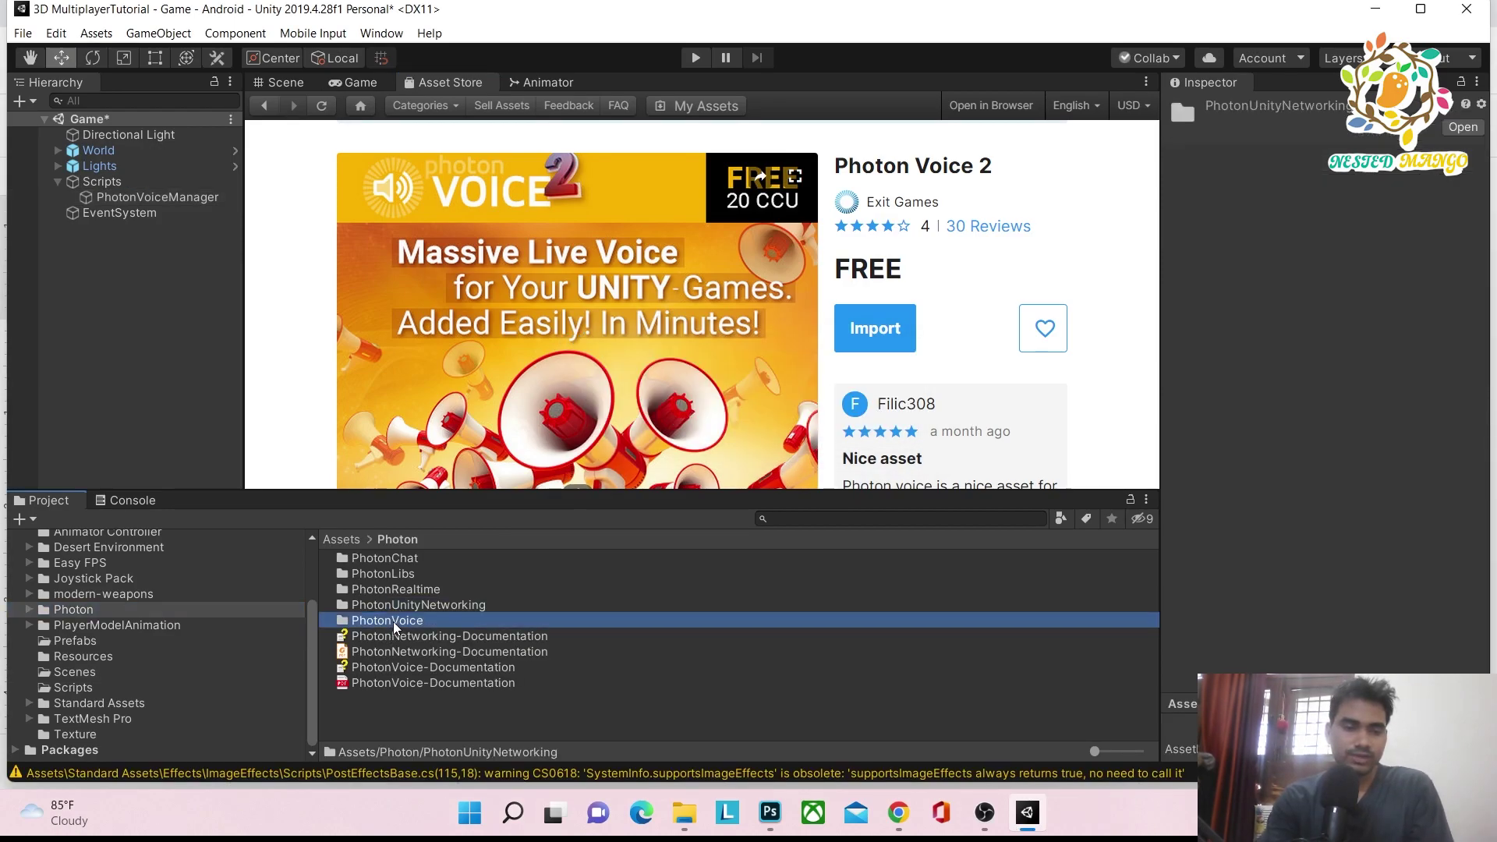
double_click(392, 621)
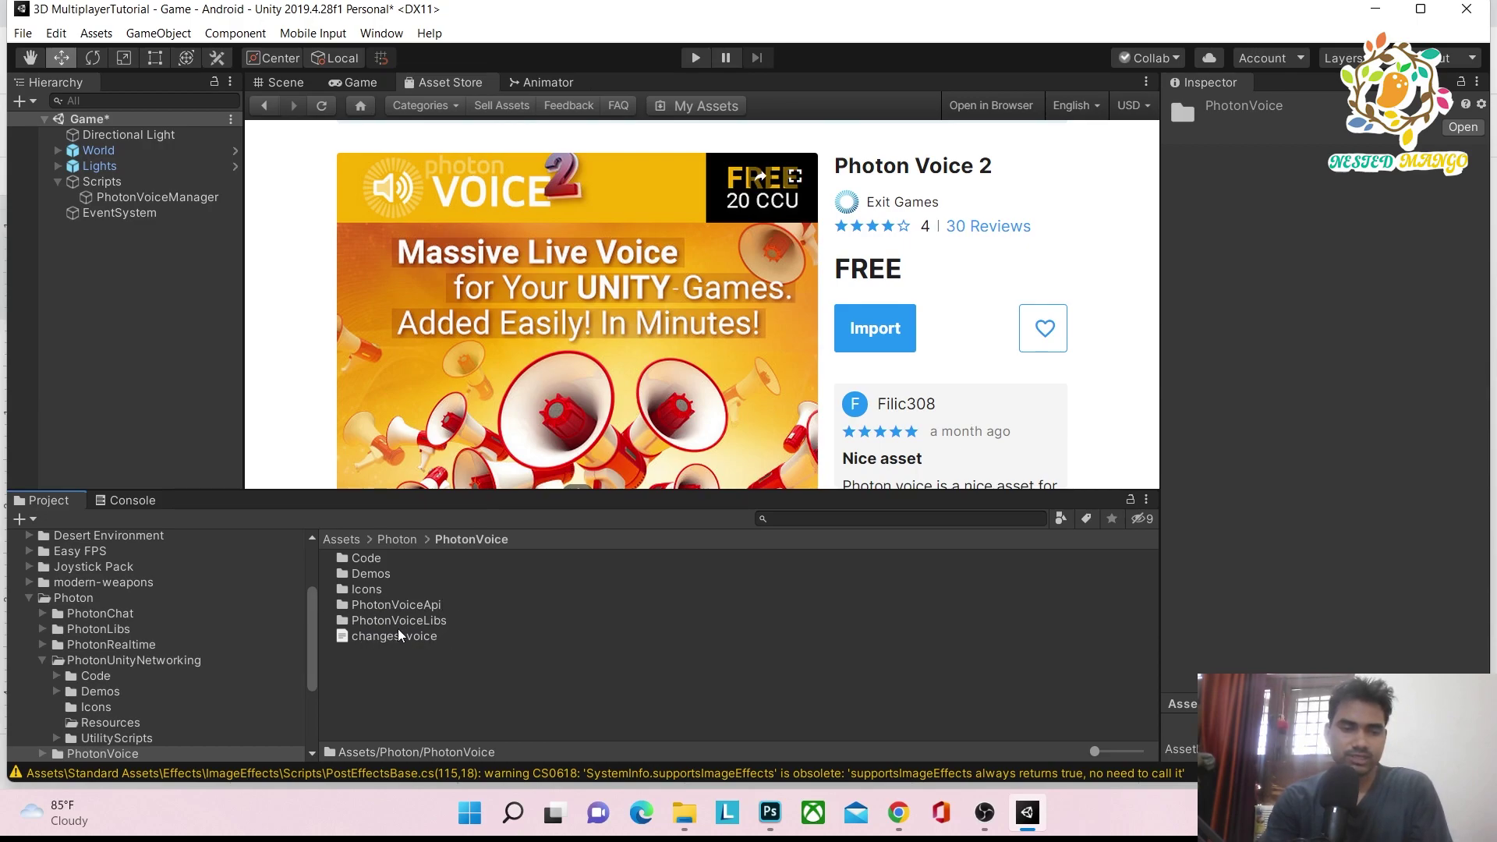
double_click(380, 576)
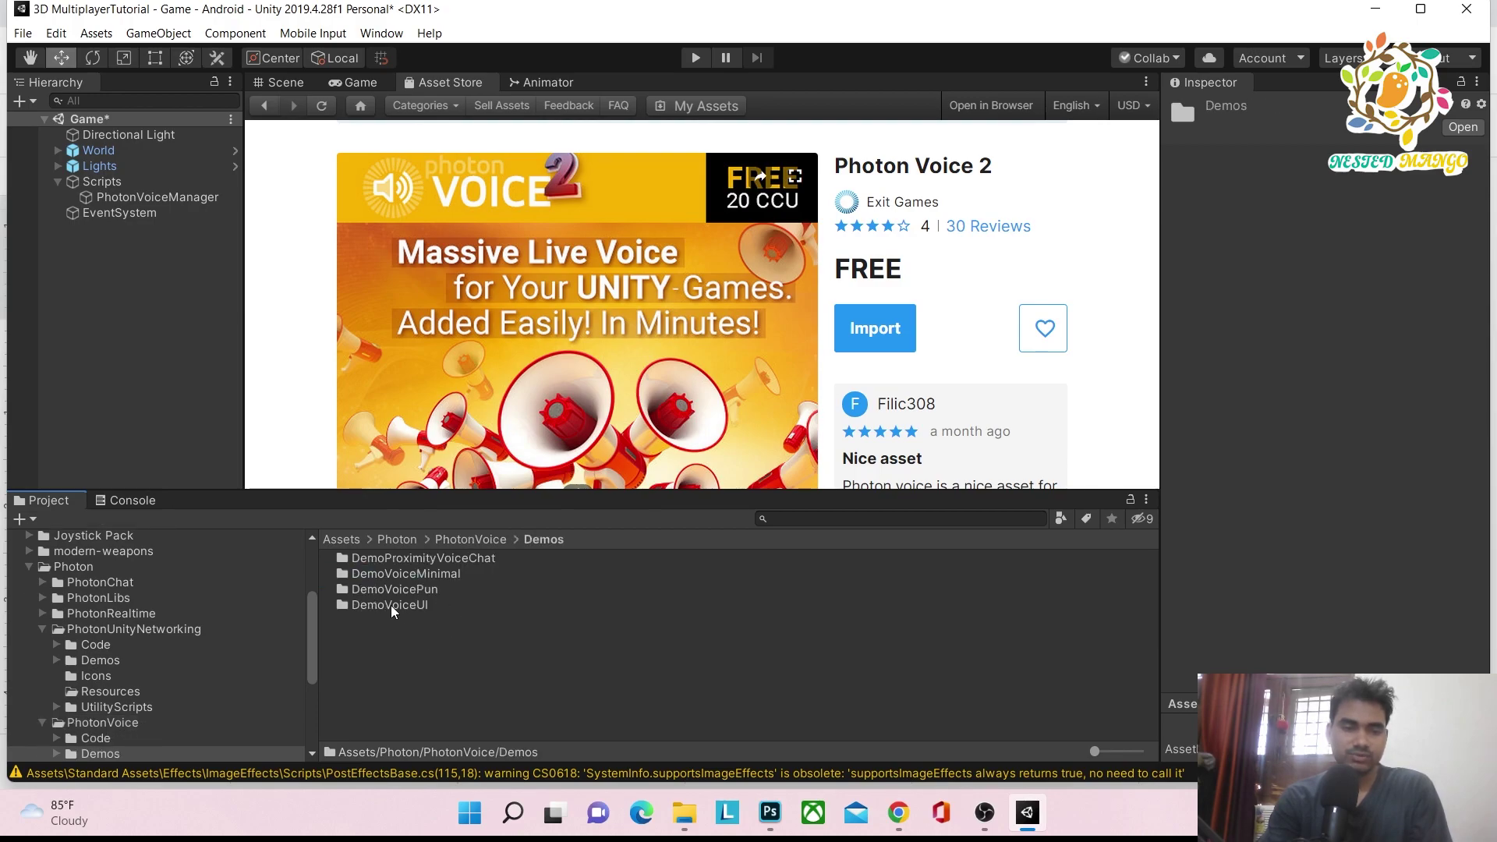
double_click(404, 591)
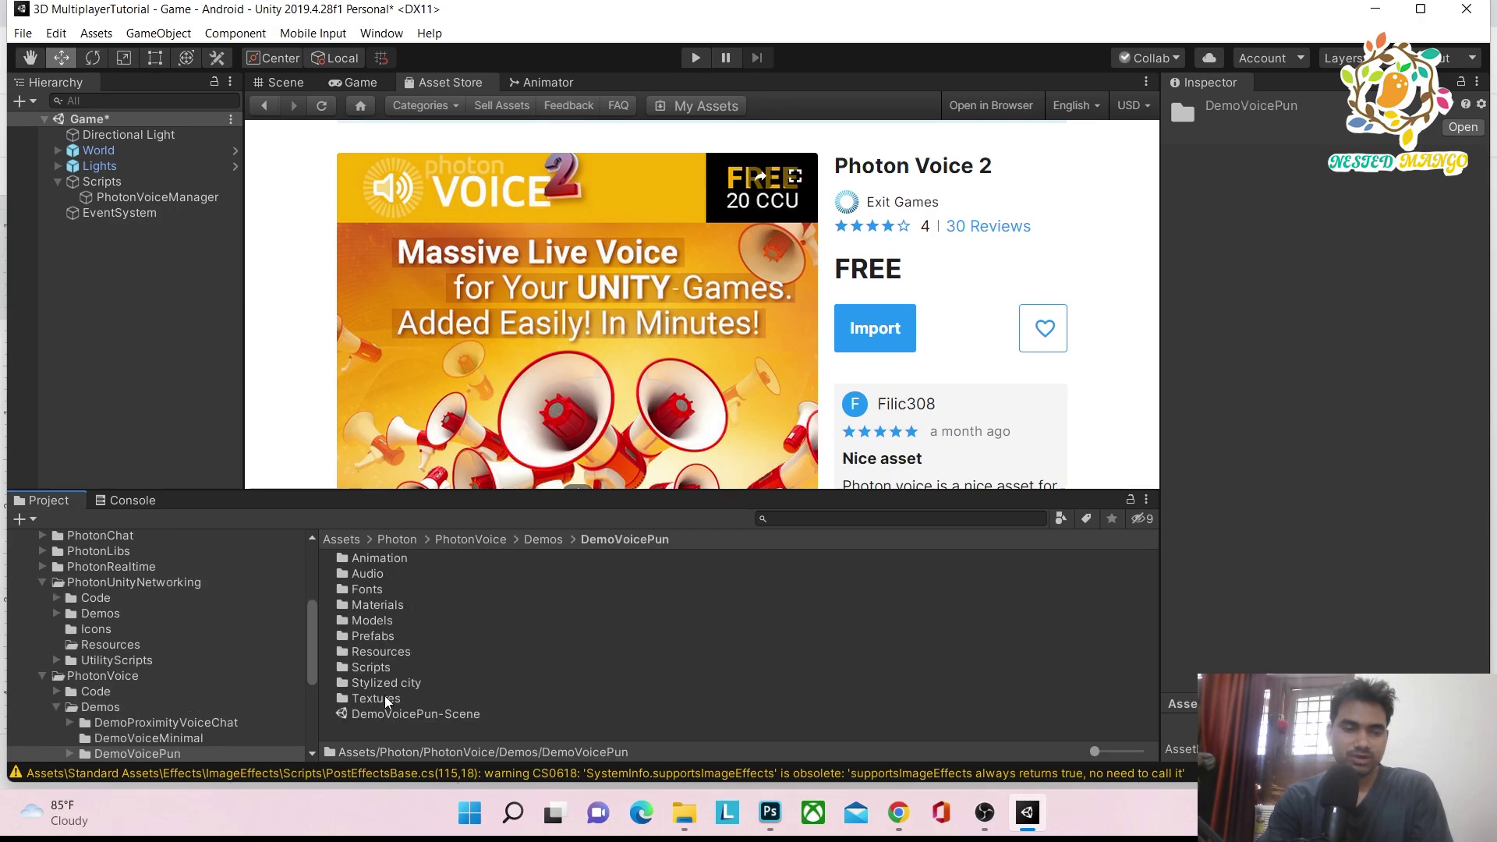
double_click(413, 714)
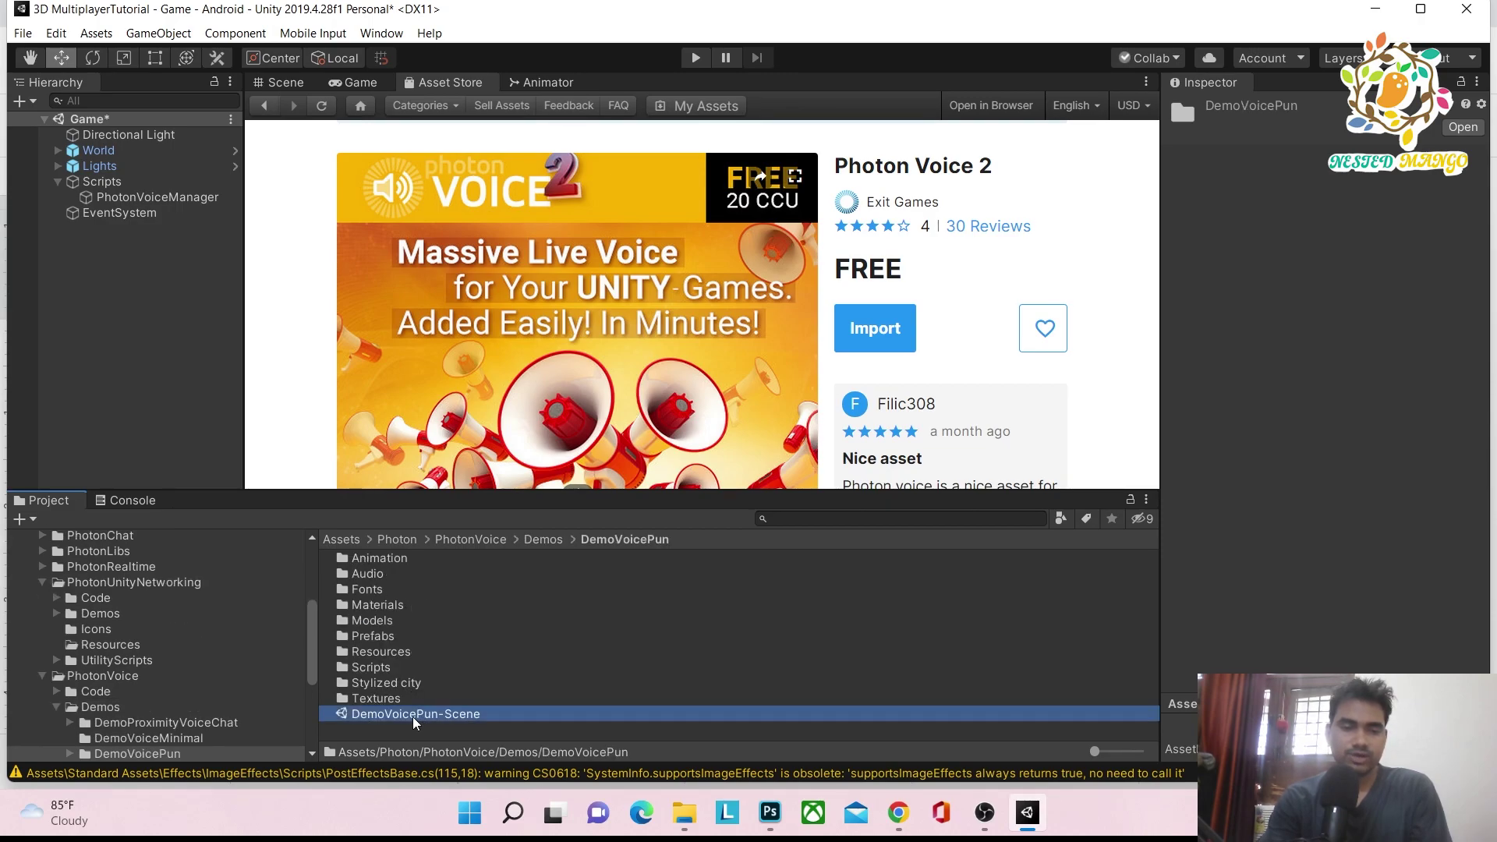
left_click(722, 437)
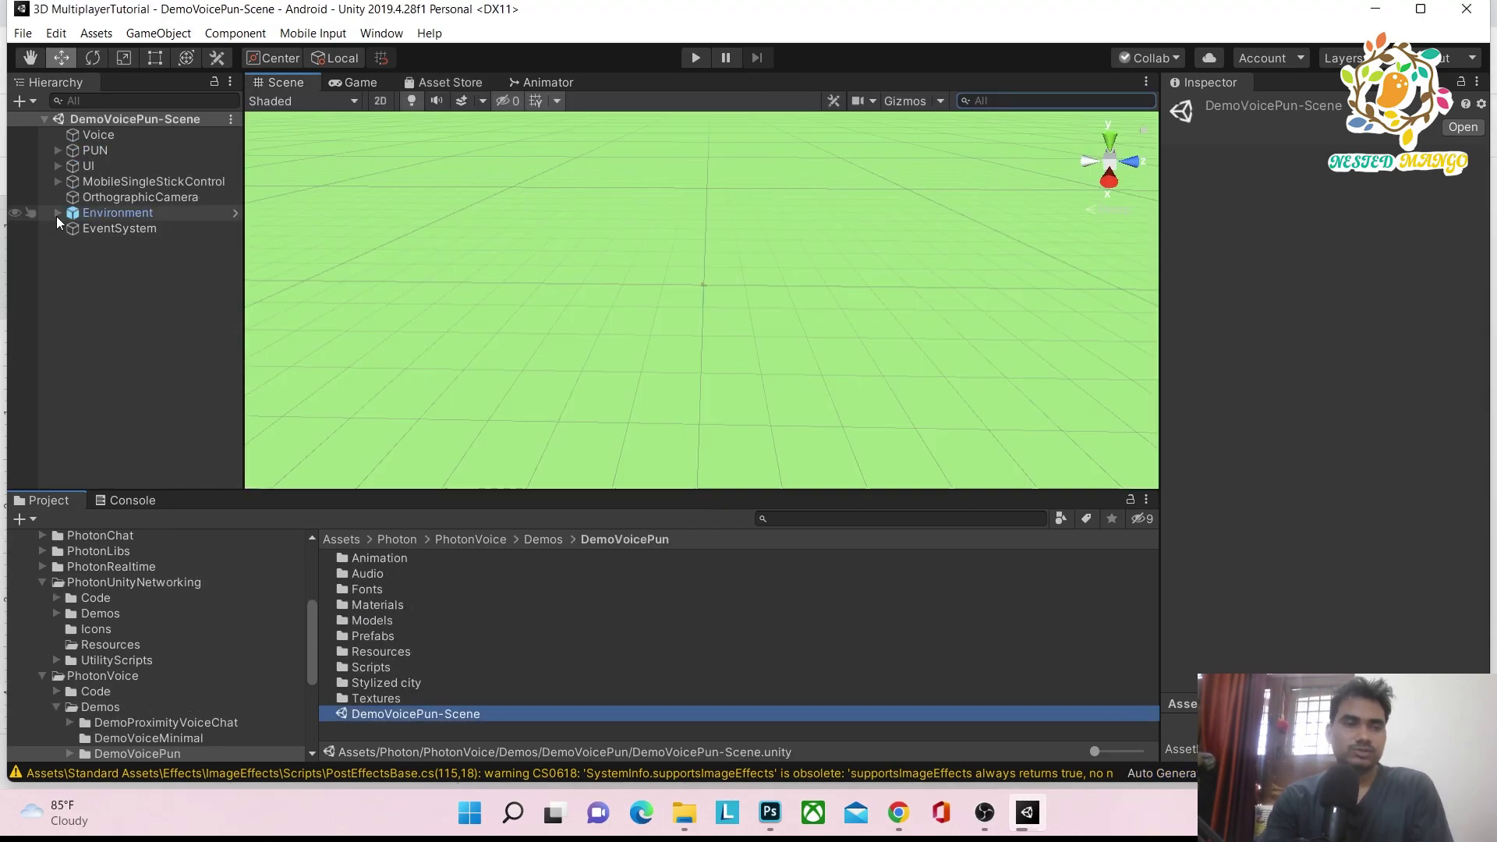
Step: Place the ZomBunny prefab in the demo scene, inspect its and PUN's components, then delete it
left_click(103, 216)
double_click(103, 217)
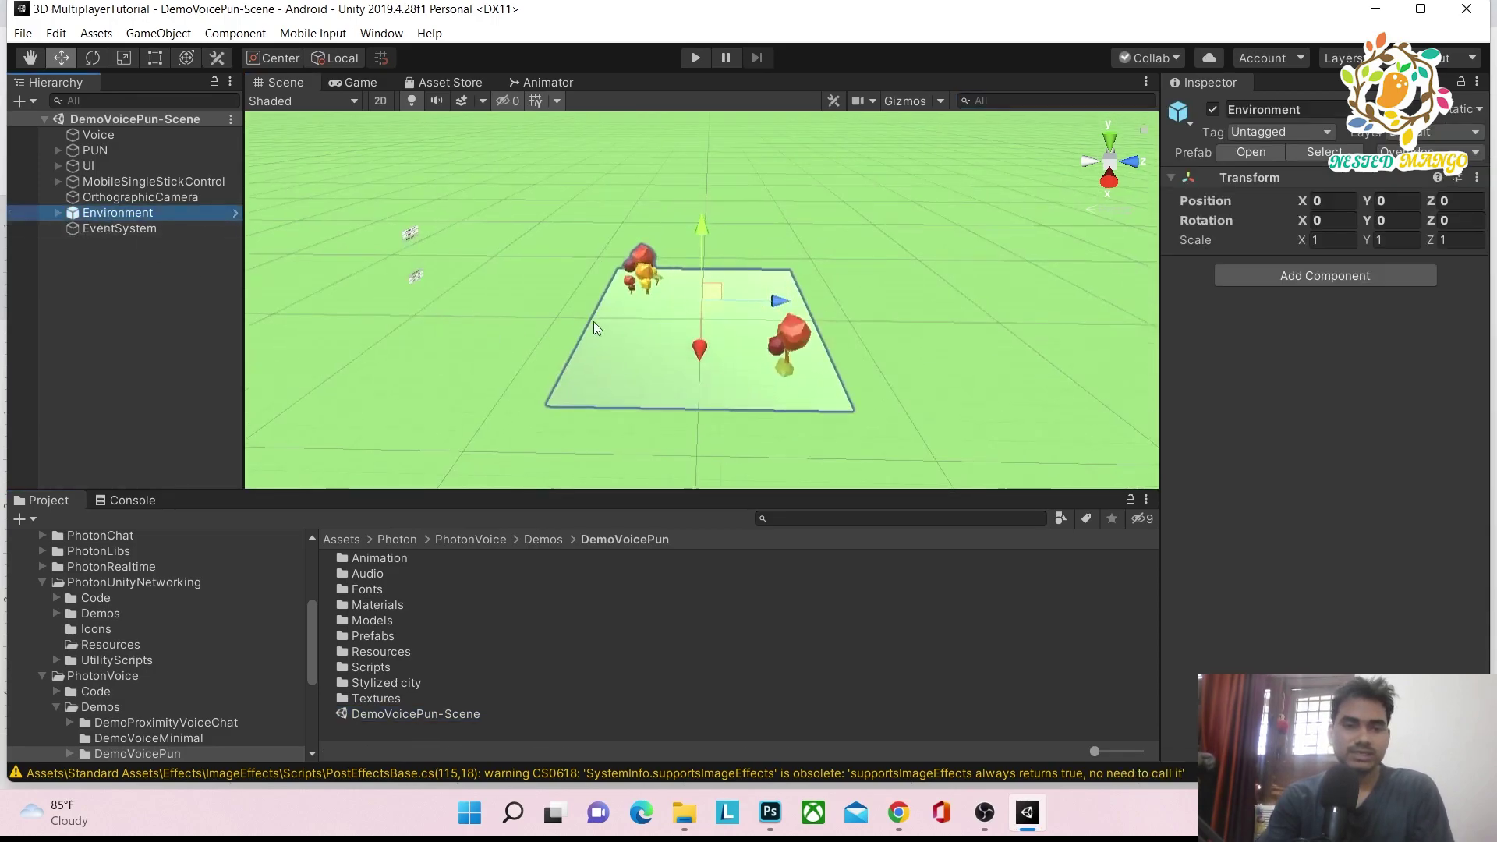
double_click(391, 652)
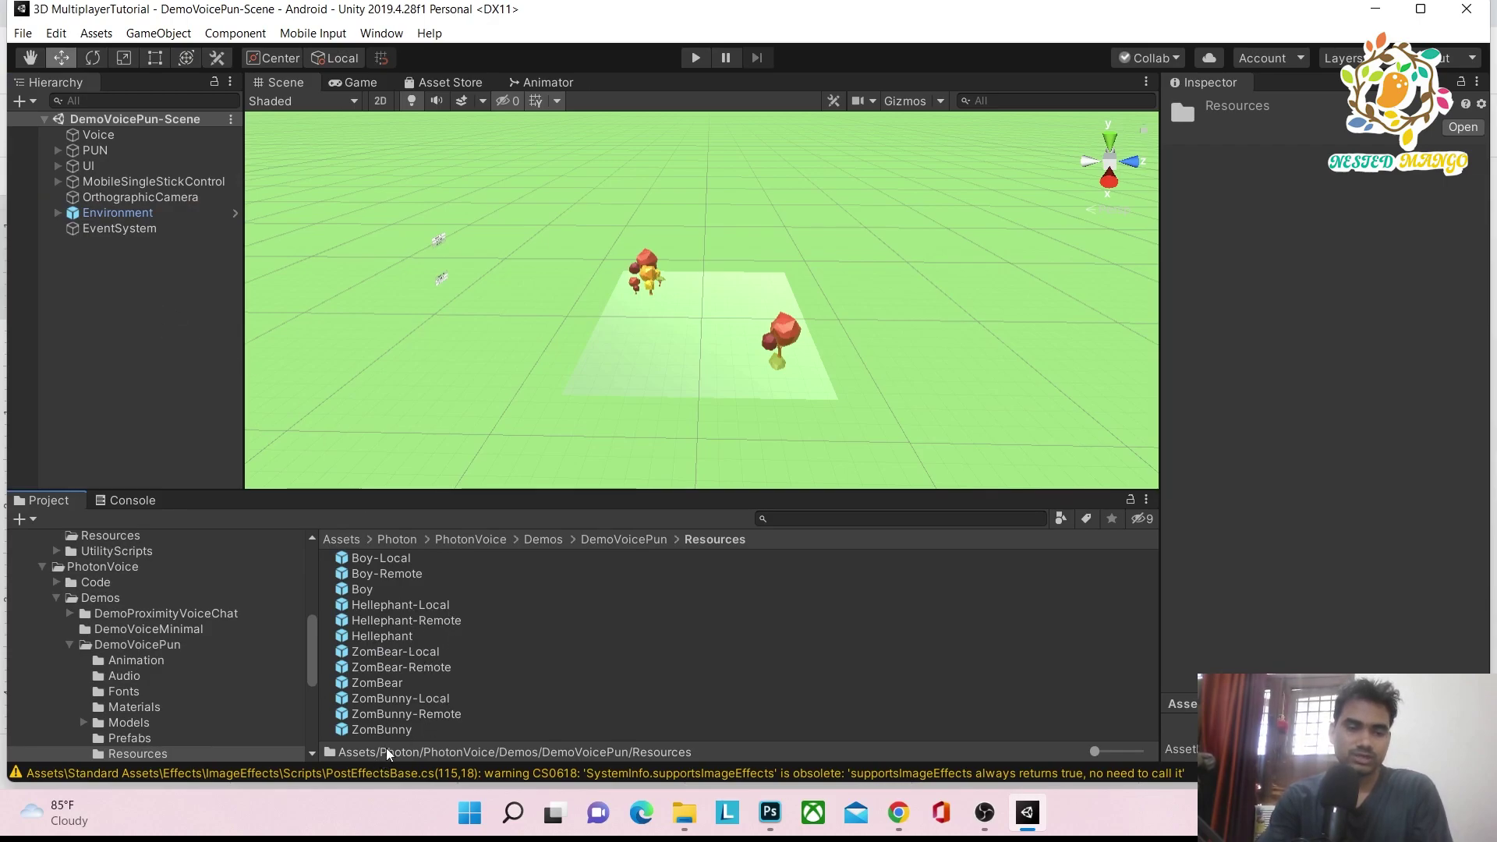
left_click_drag(382, 729, 156, 360)
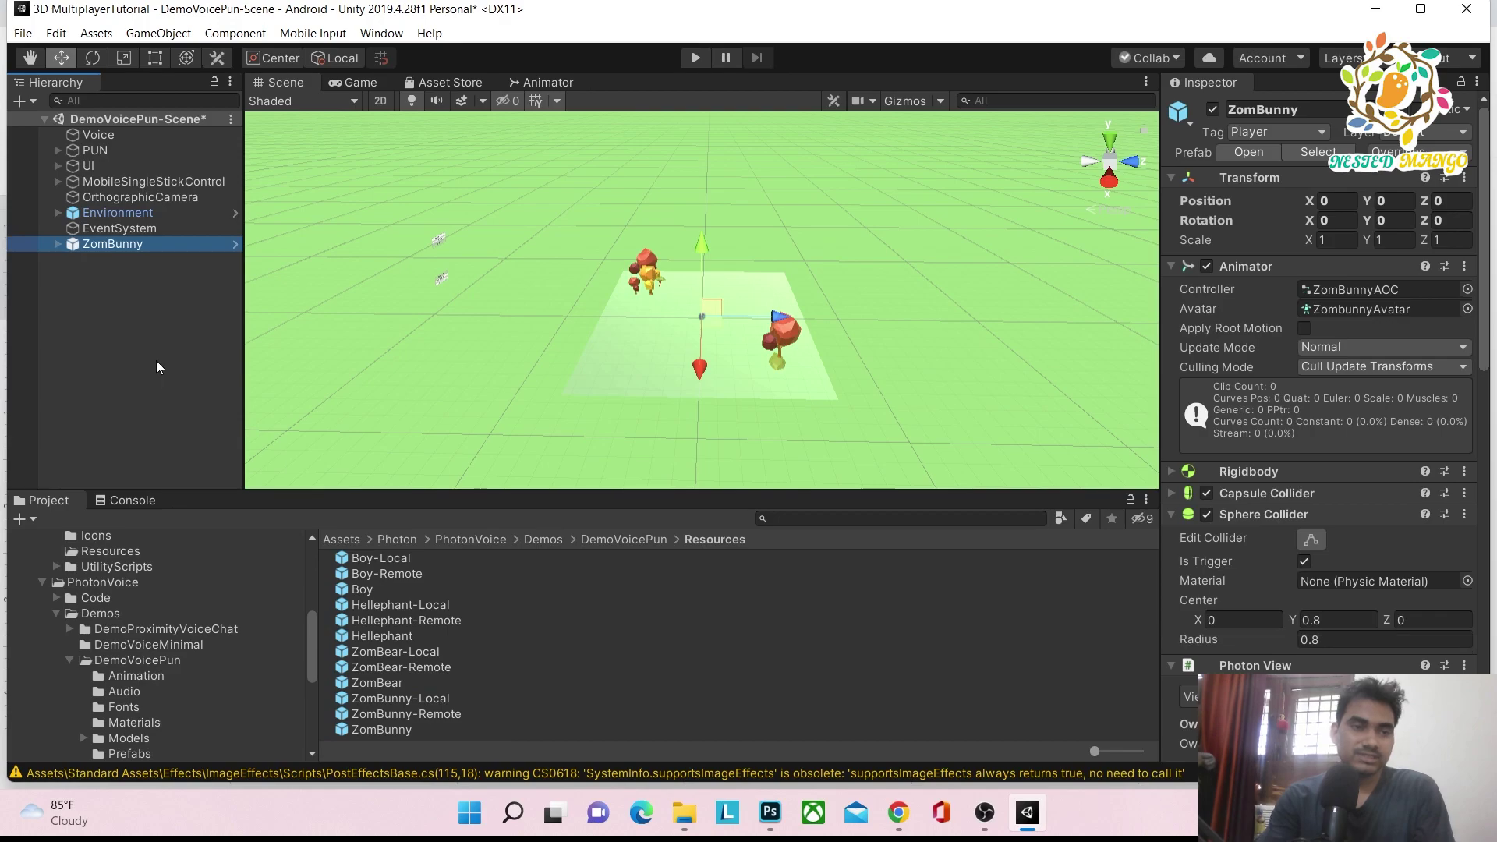
scroll(1290, 413, "down", 10)
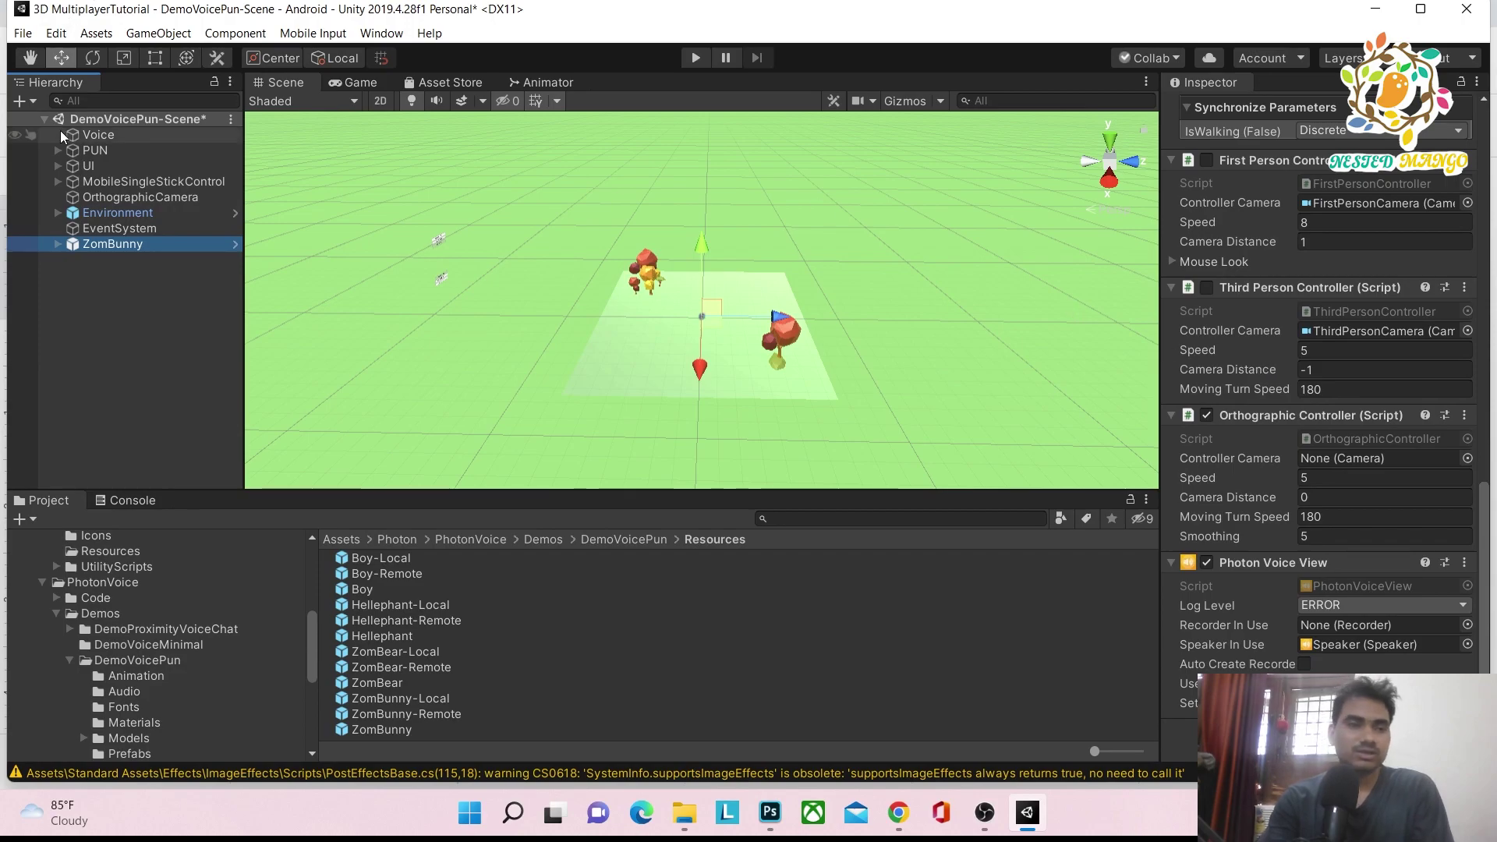
left_click(92, 150)
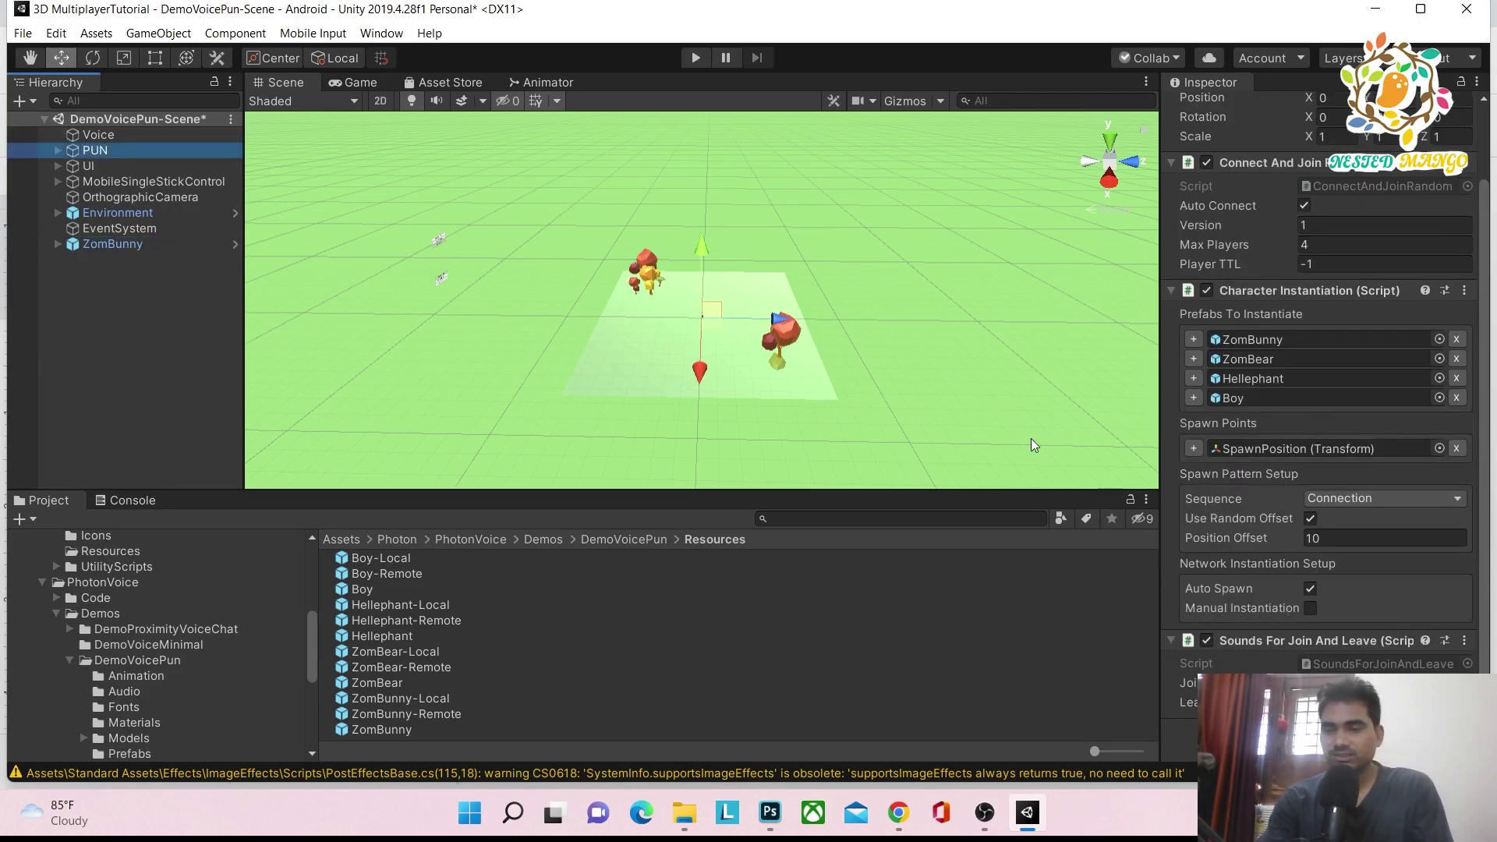
scroll(1031, 445, "down", 2)
scroll(1400, 436, "up", 2)
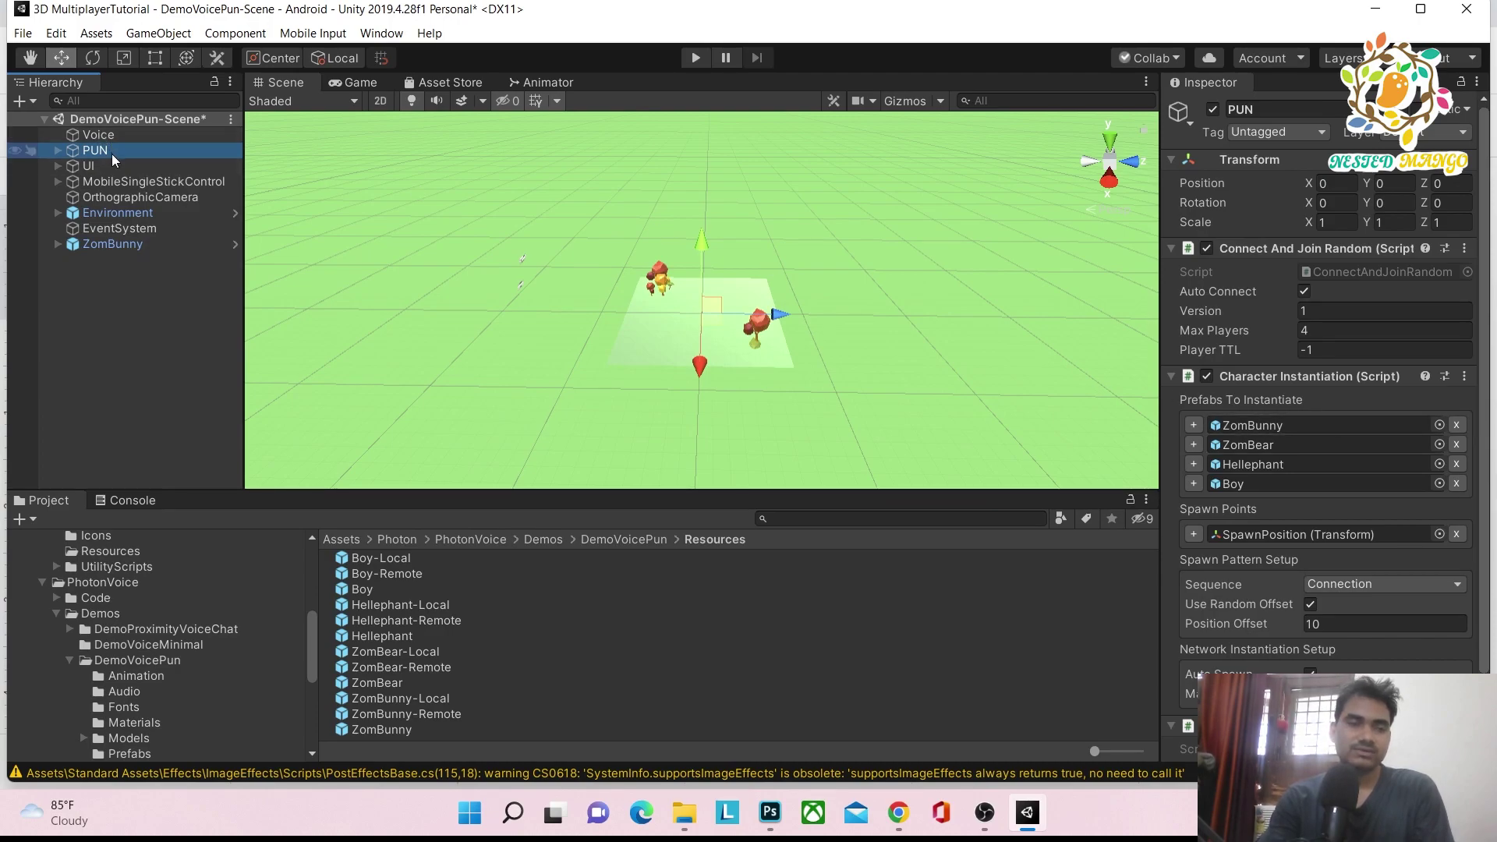
left_click(114, 245)
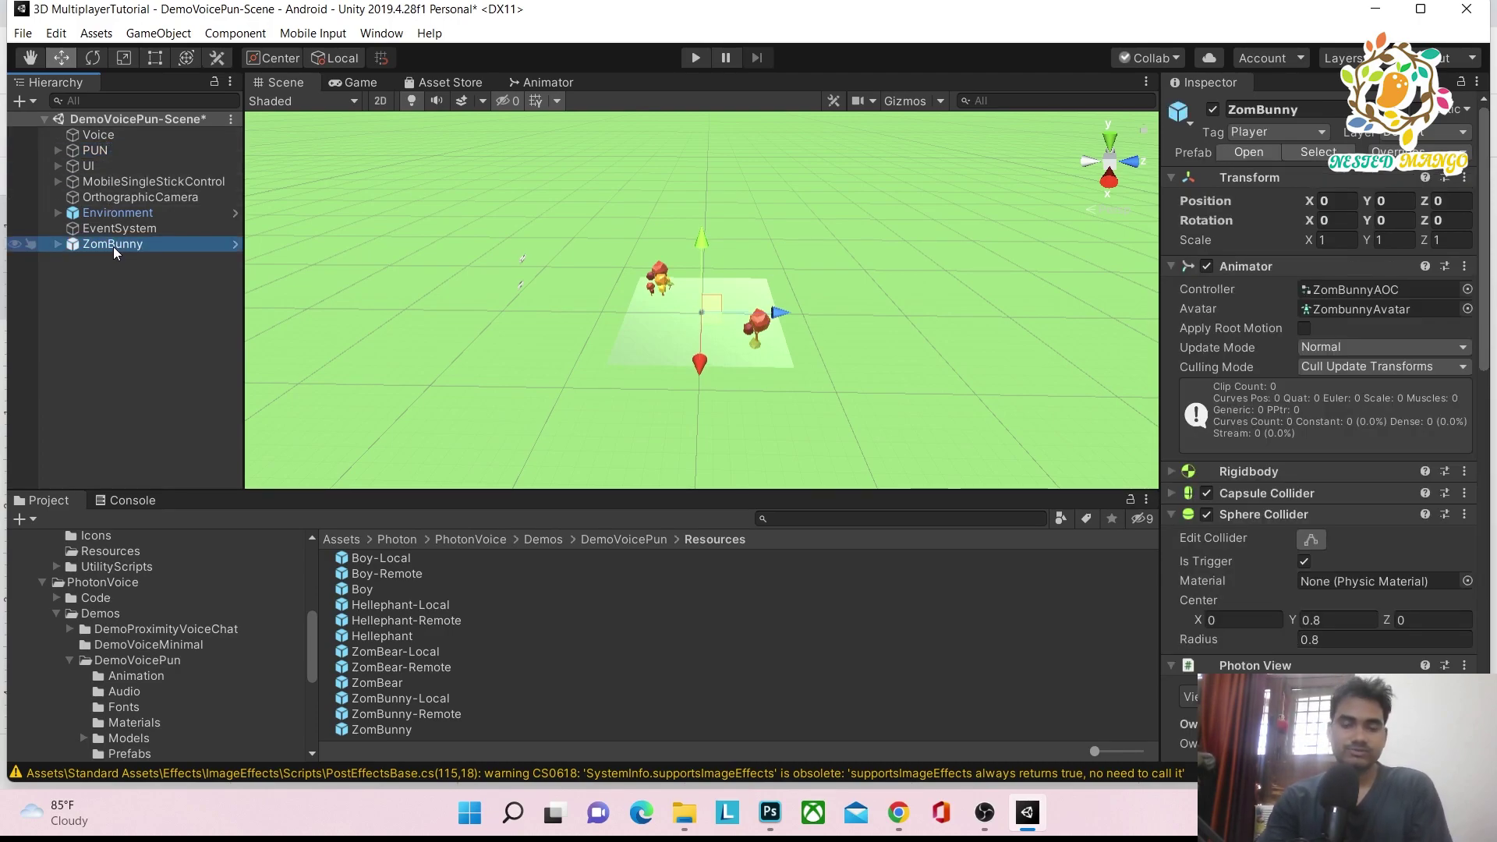
key("Delete")
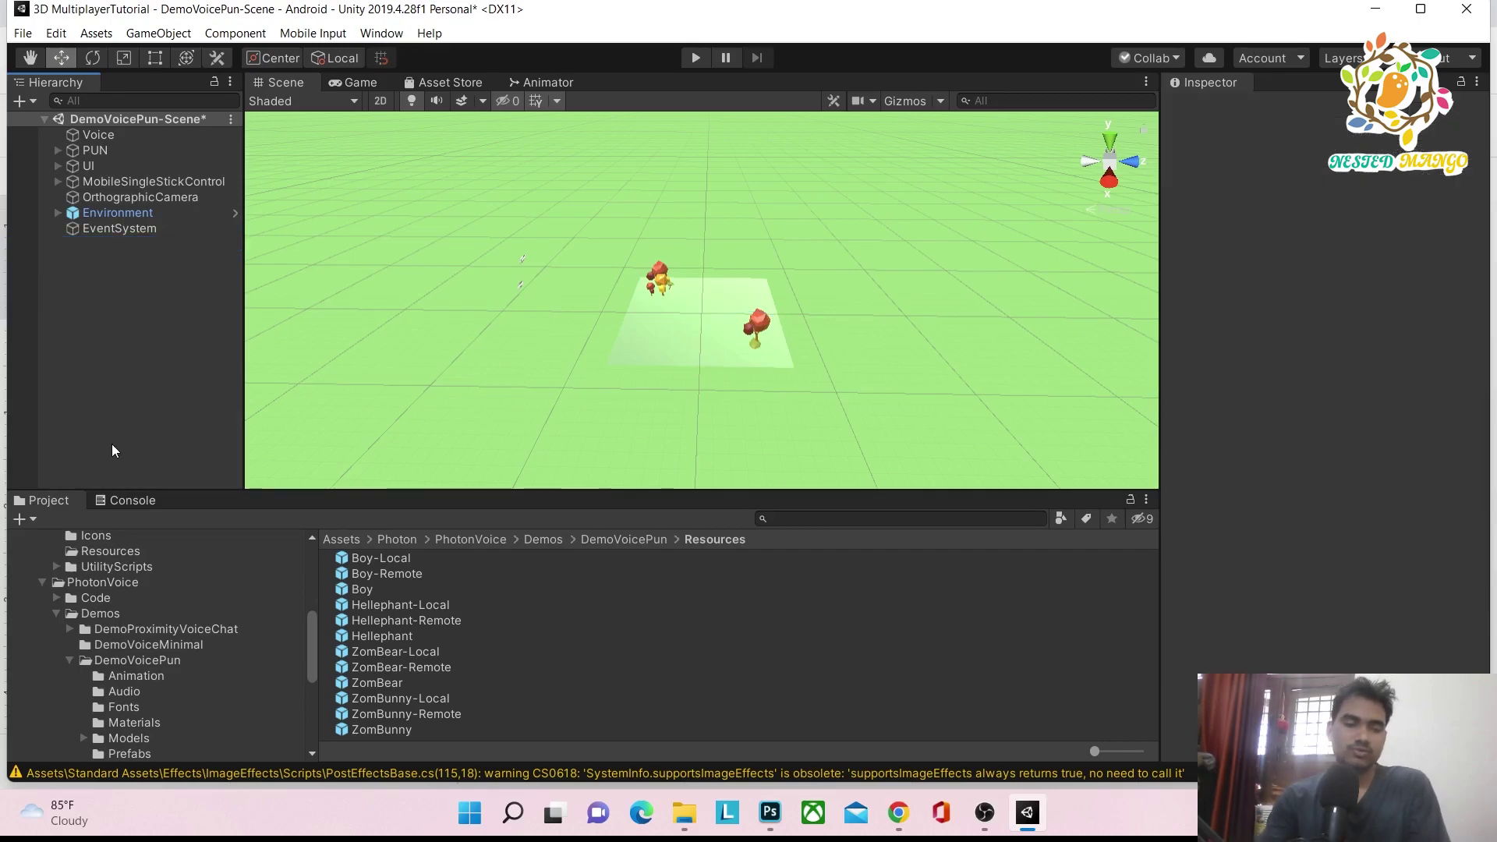
Step: Collapse the Photon folder and reopen the Game scene from Scenes
scroll(89, 592, "up", 5)
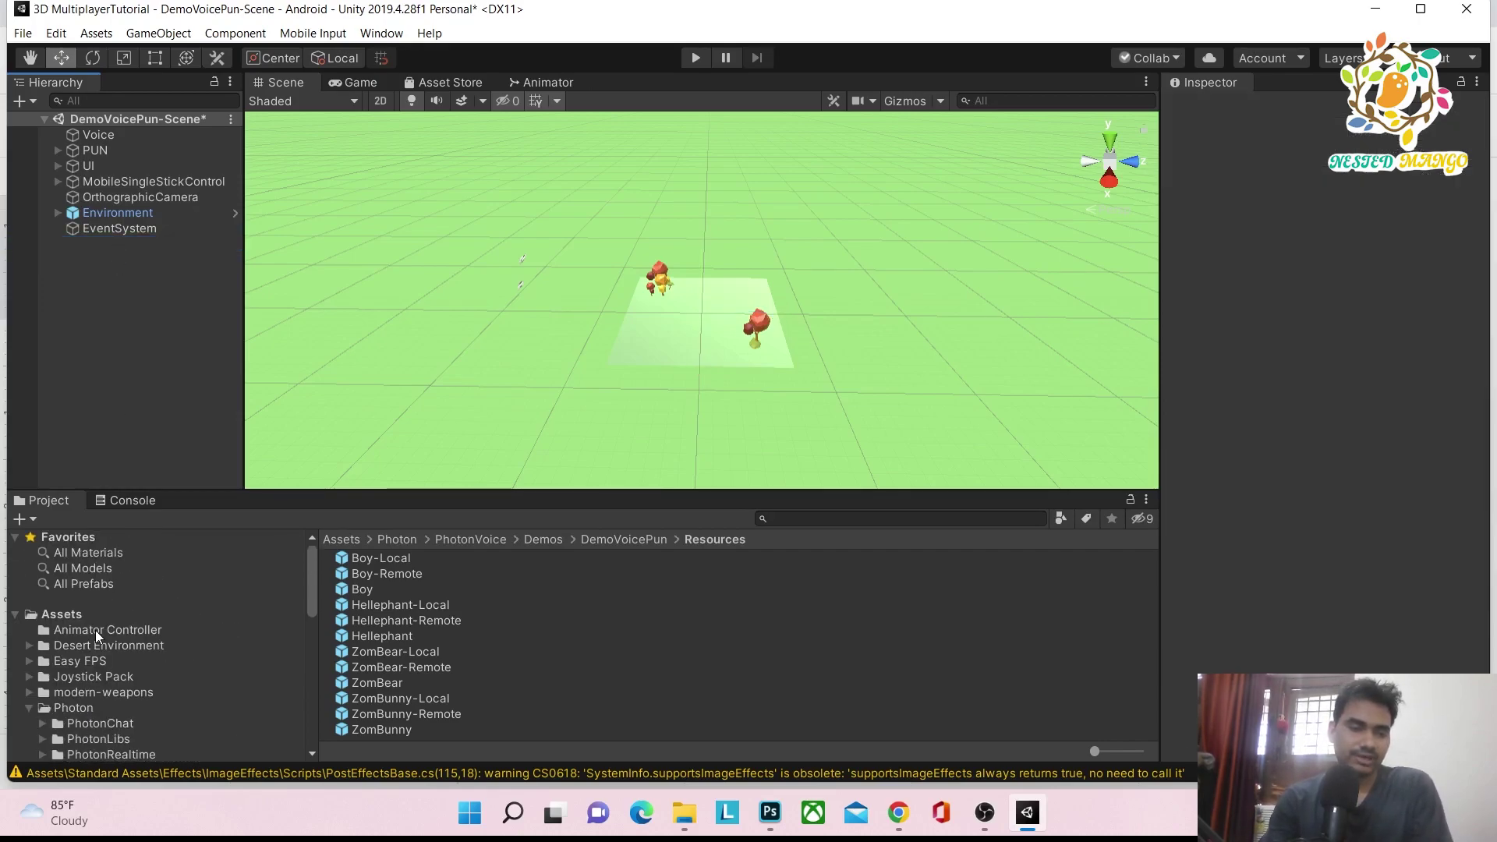
left_click(28, 708)
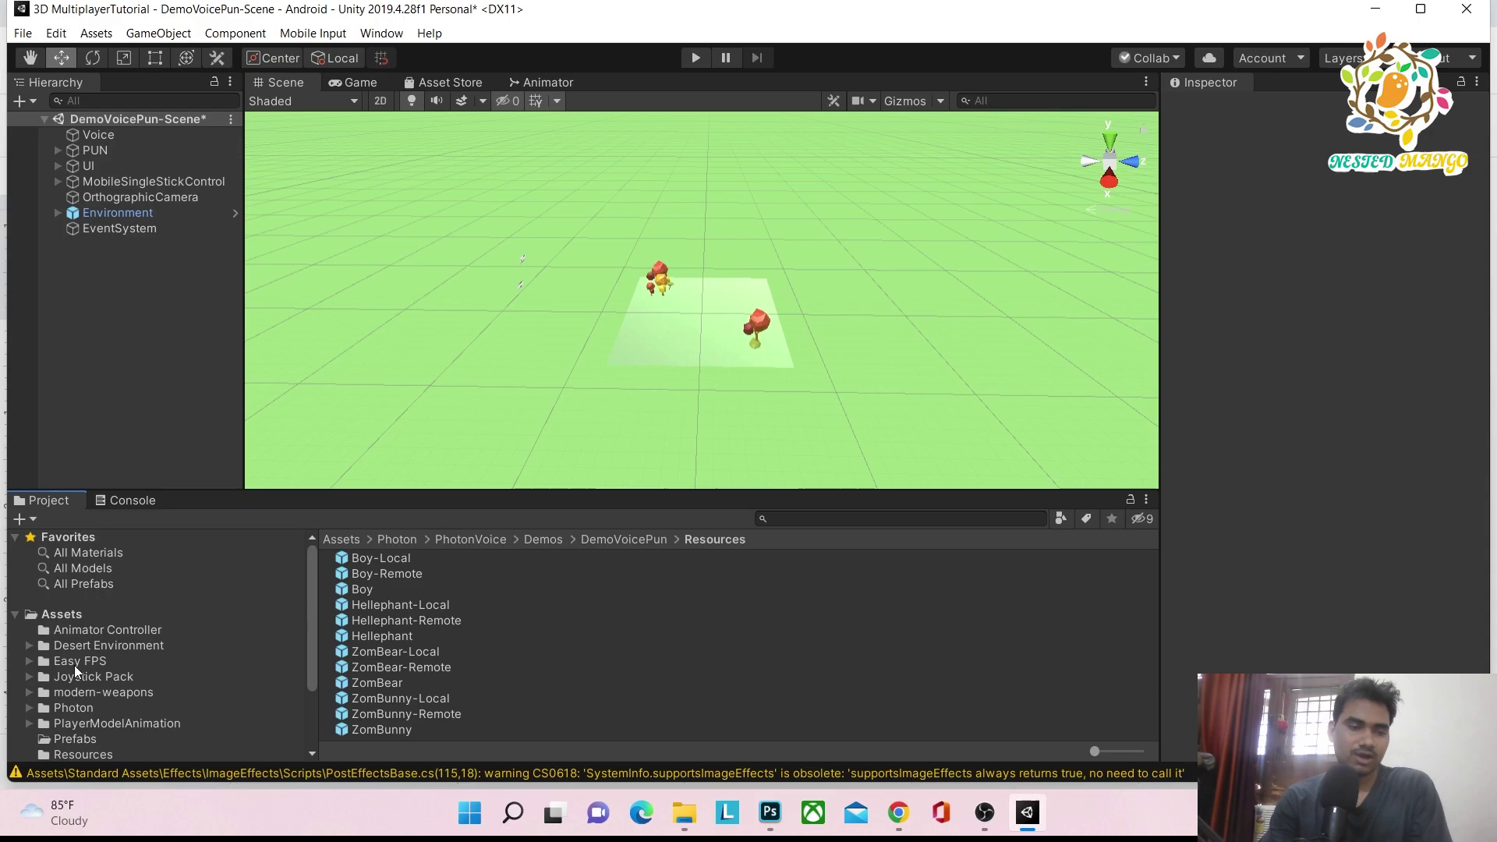
scroll(86, 667, "down", 3)
left_click(75, 672)
double_click(367, 557)
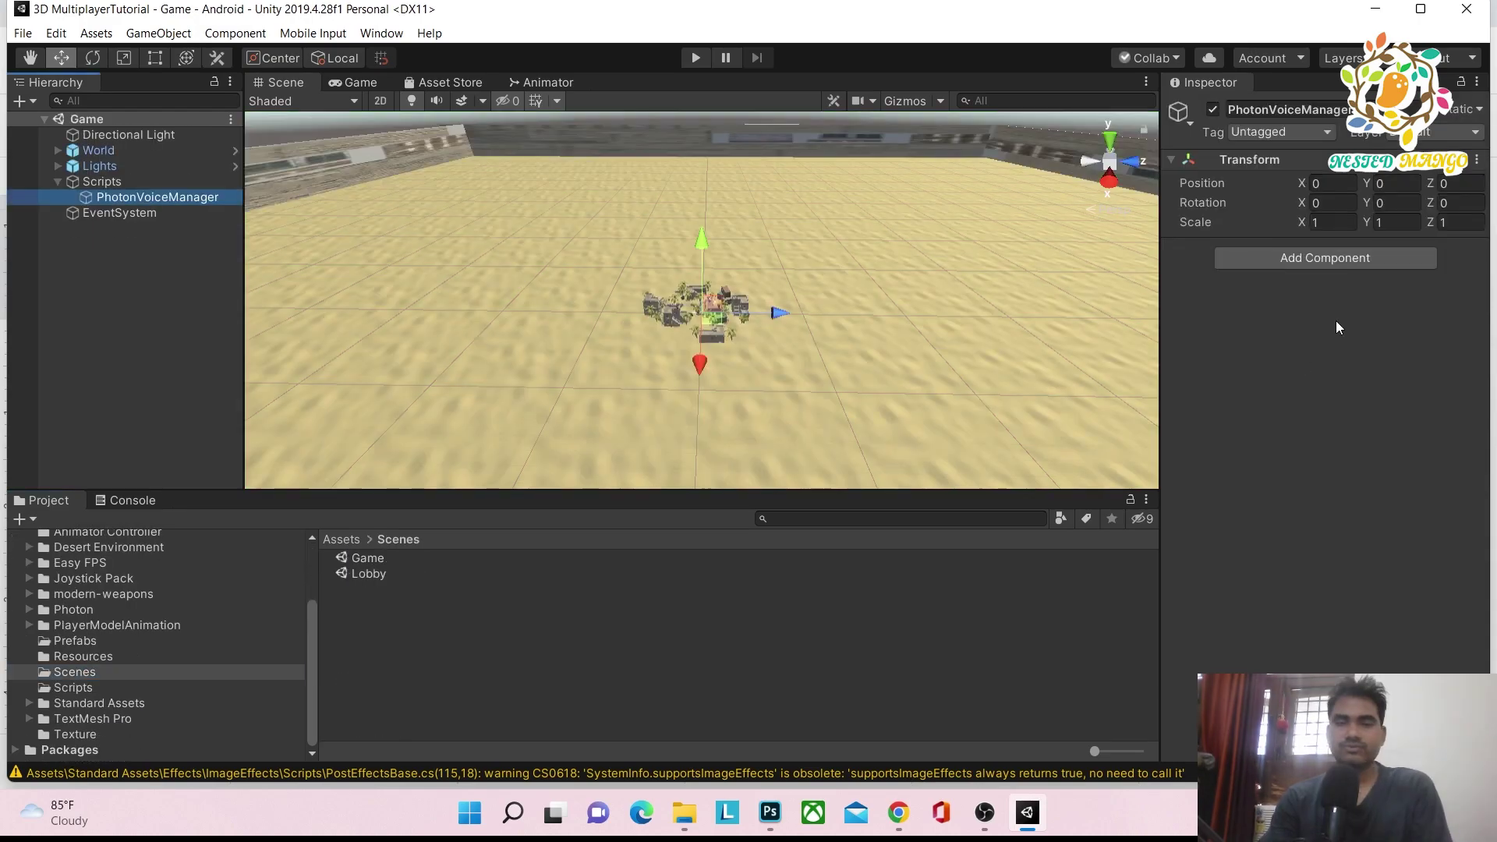
Step: Add a Photon Voice Network component to PhotonVoiceManager by searching 'Phot'
left_click(1324, 260)
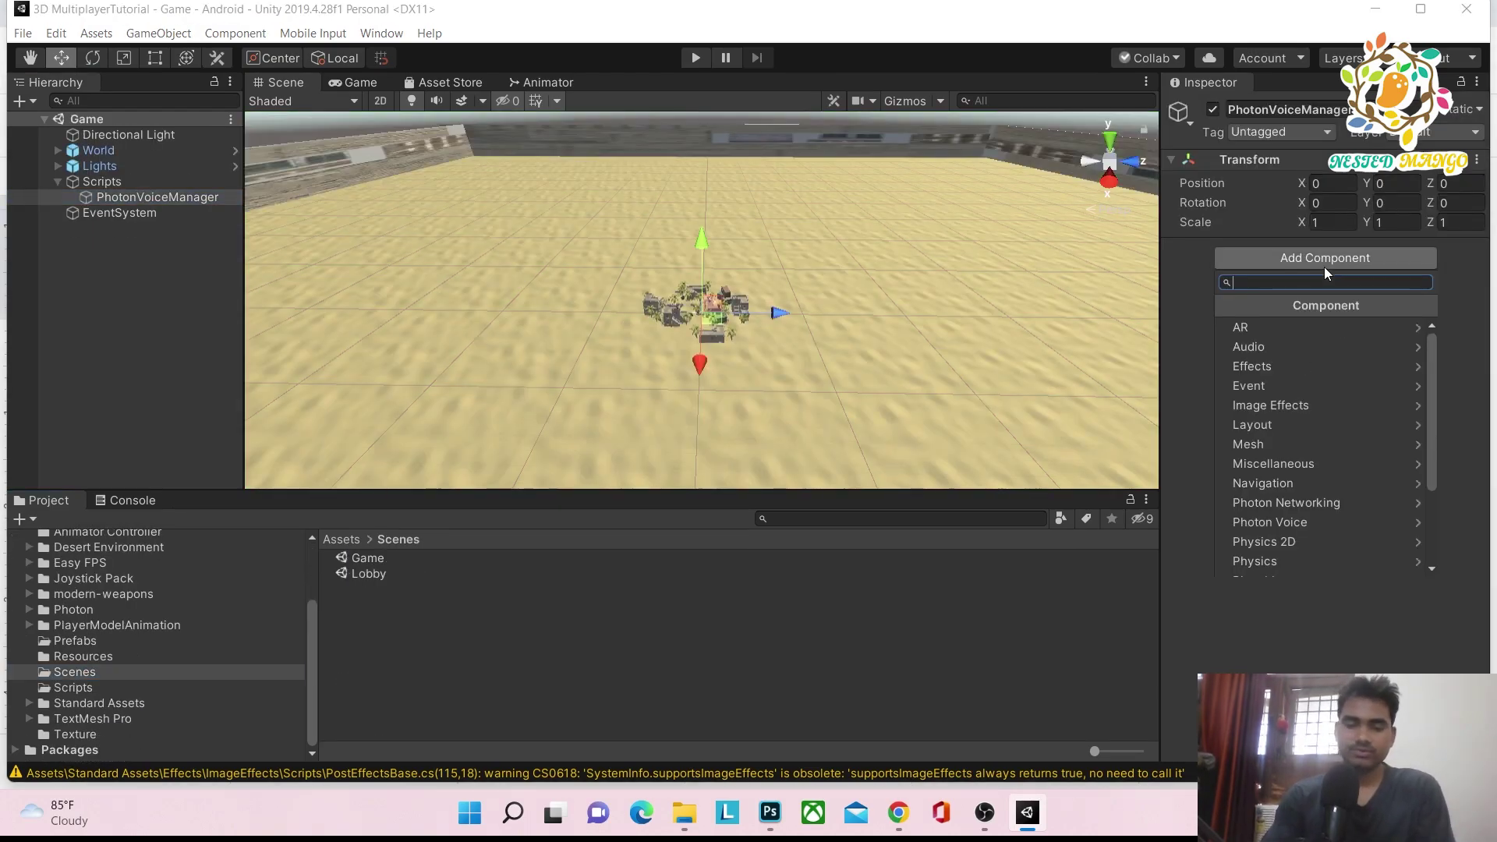
type("Phot")
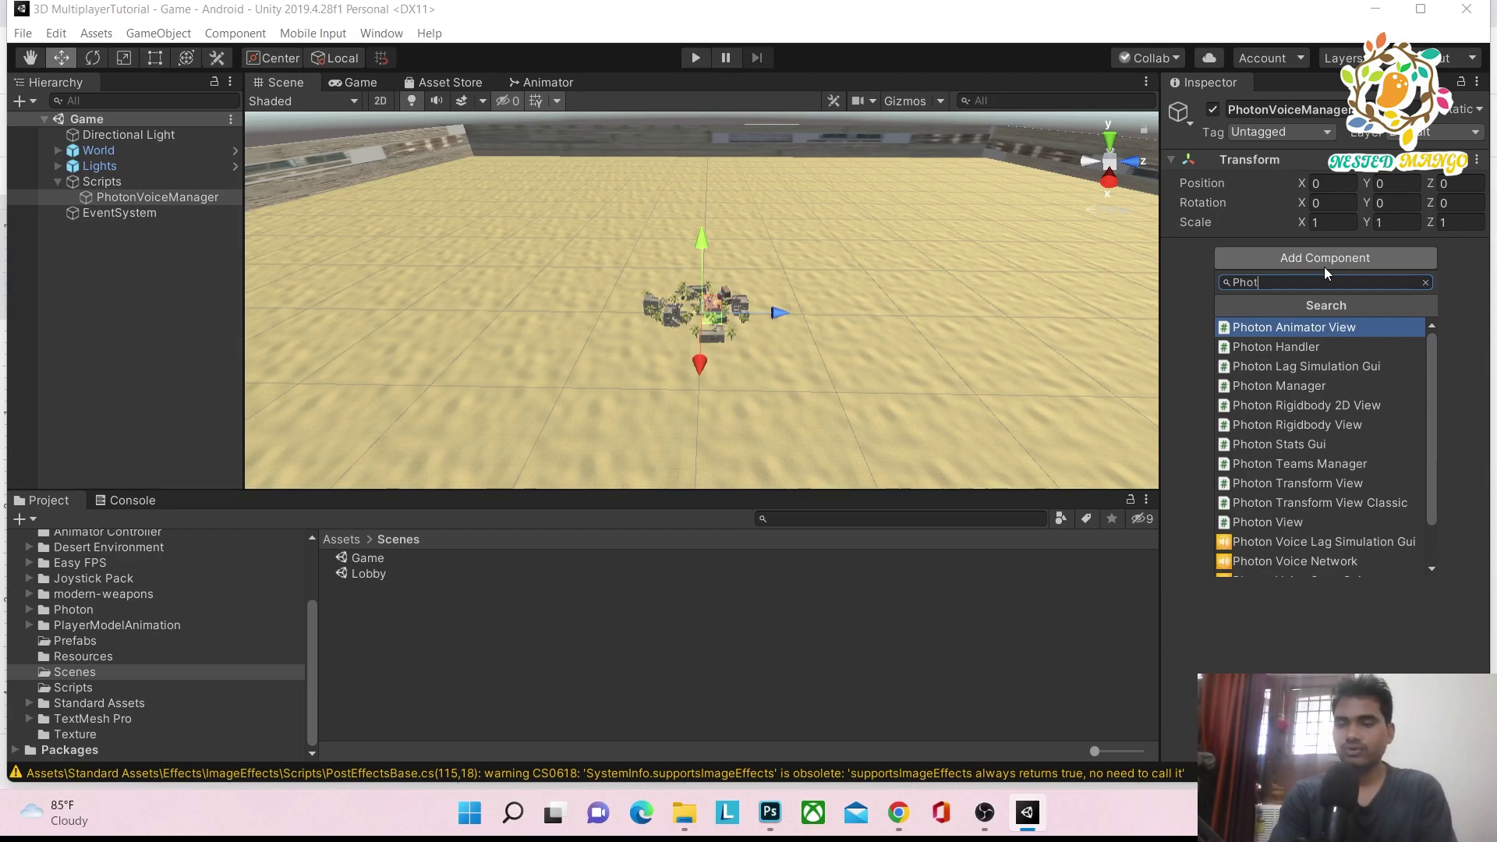
left_click(1317, 561)
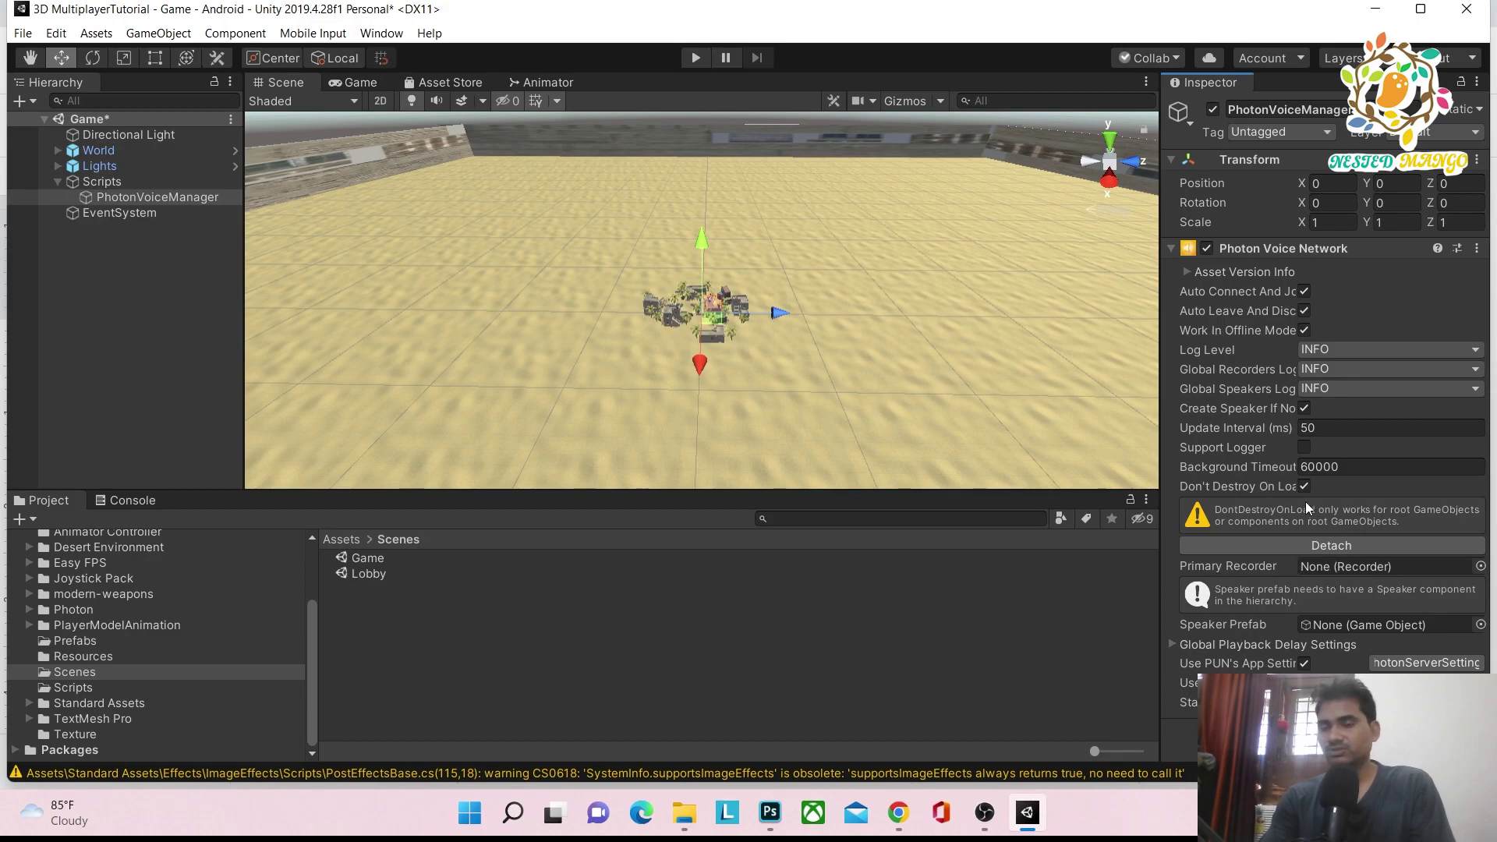
Step: Add a Recorder component and assign it as the Photon Voice Network's Primary Recorder
key("ctrl+shift+a")
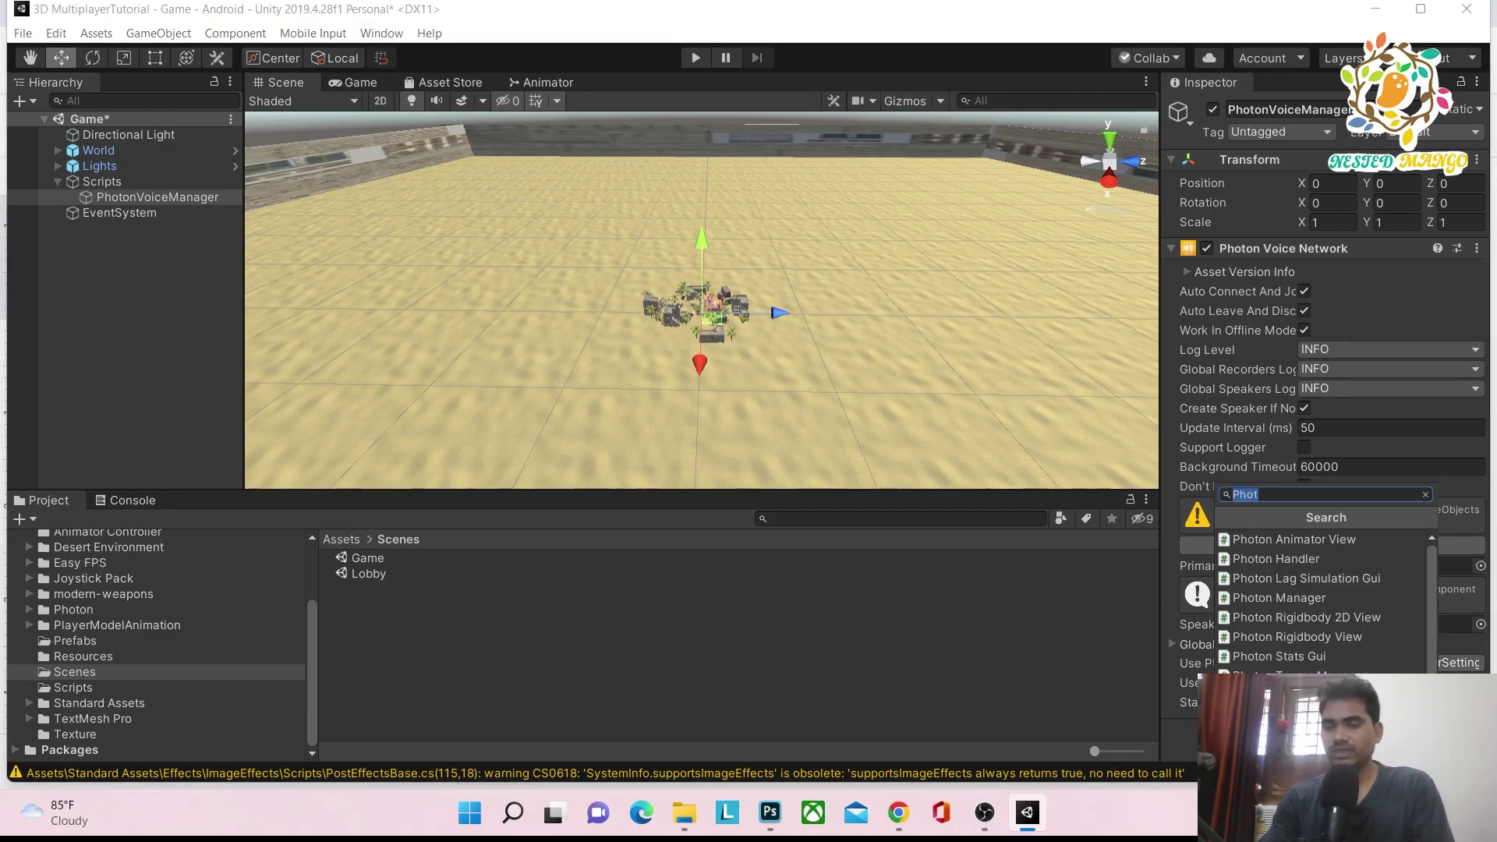
type("reco")
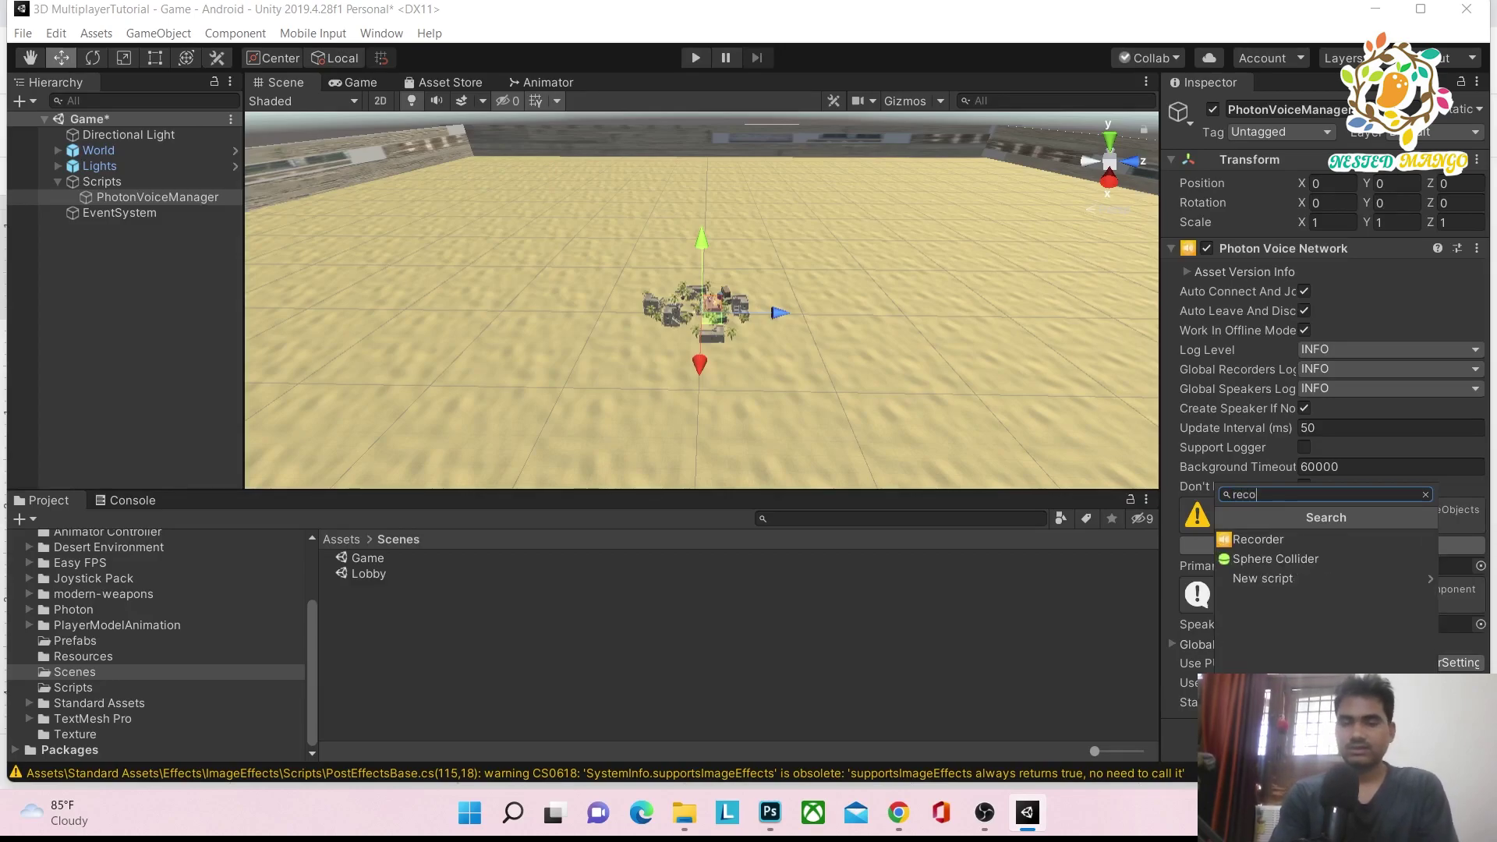
left_click(1294, 539)
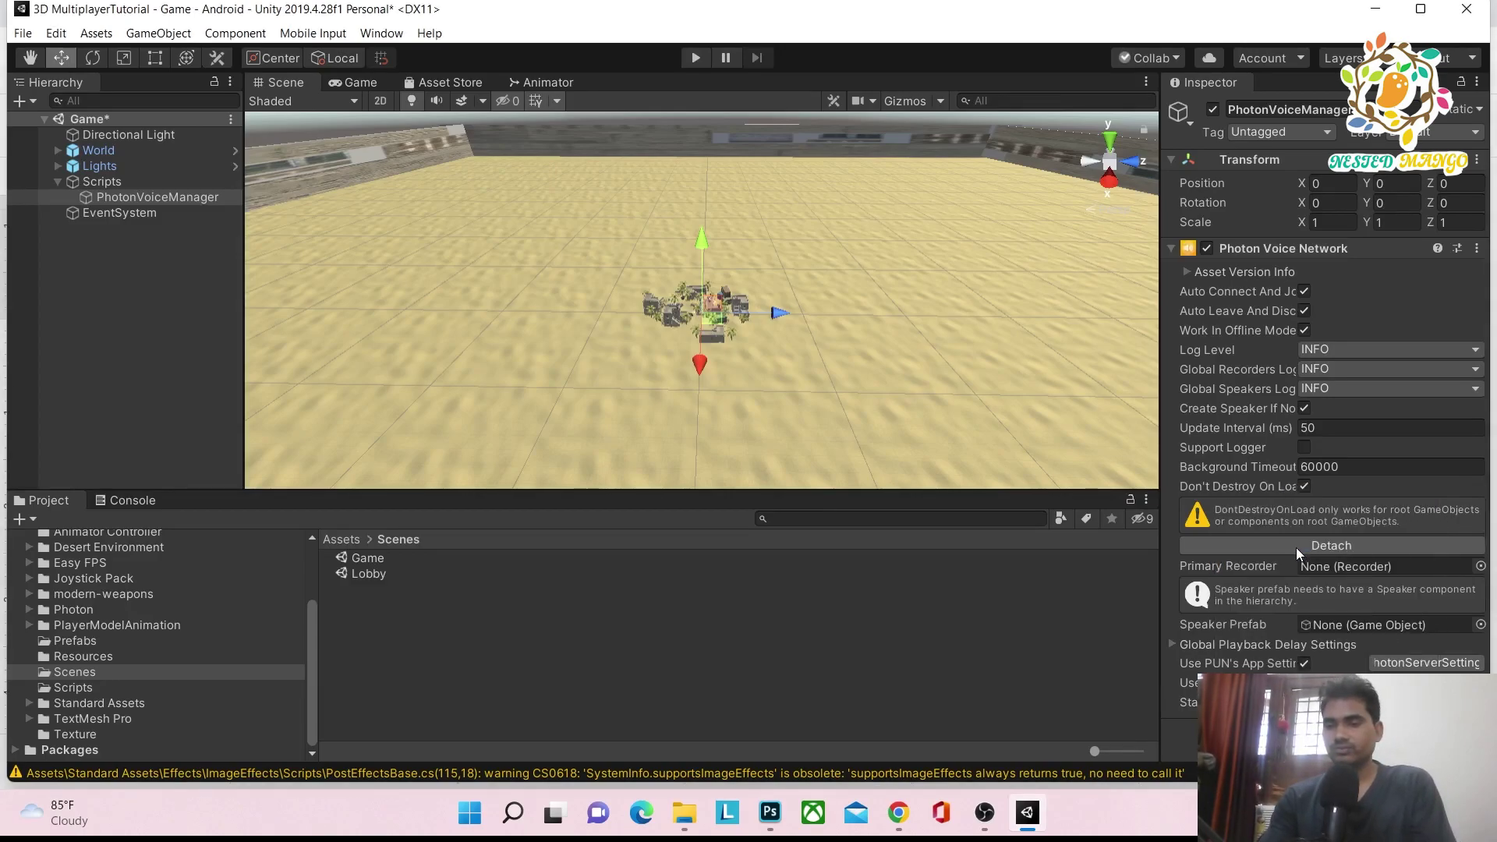
scroll(1313, 429, "down", 10)
scroll(1317, 348, "up", 8)
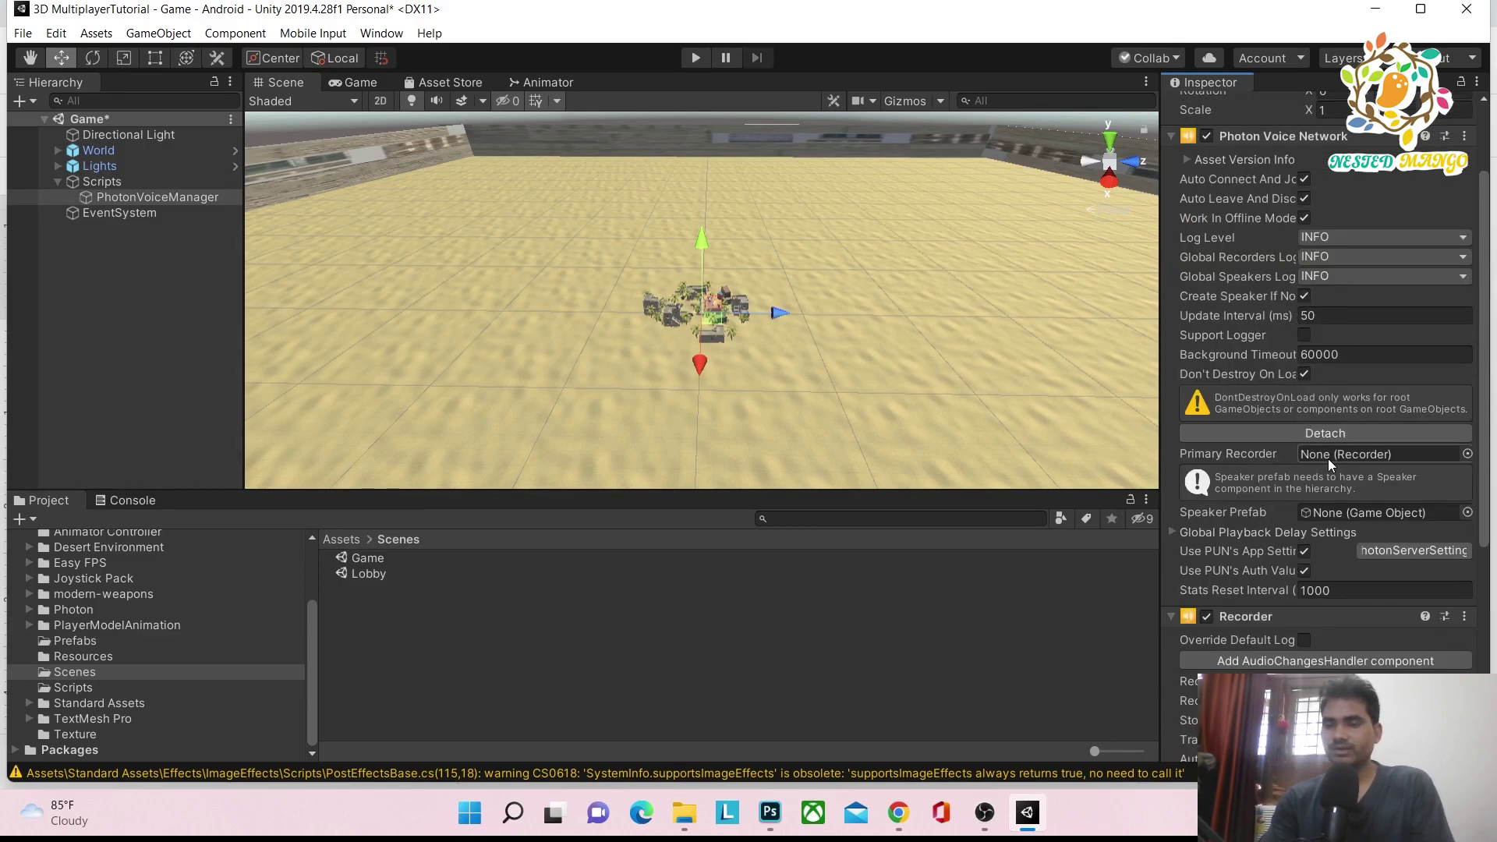
left_click_drag(1255, 619, 1326, 456)
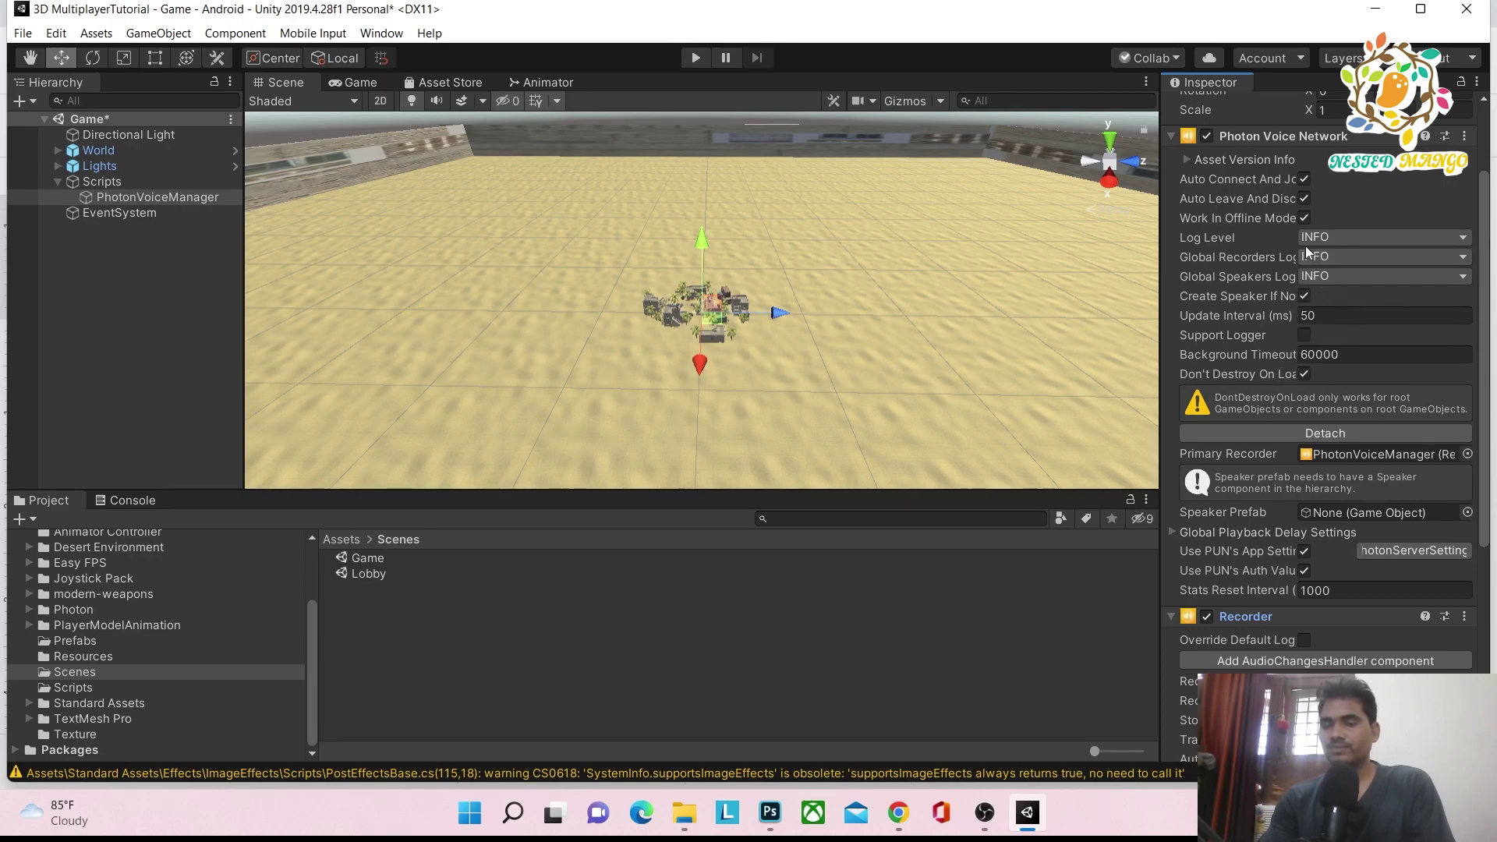
Step: Enable Transmit Enabled and VAD Detect on the Recorder, save the Game scene, and return to the notes
scroll(1250, 312, "down", 8)
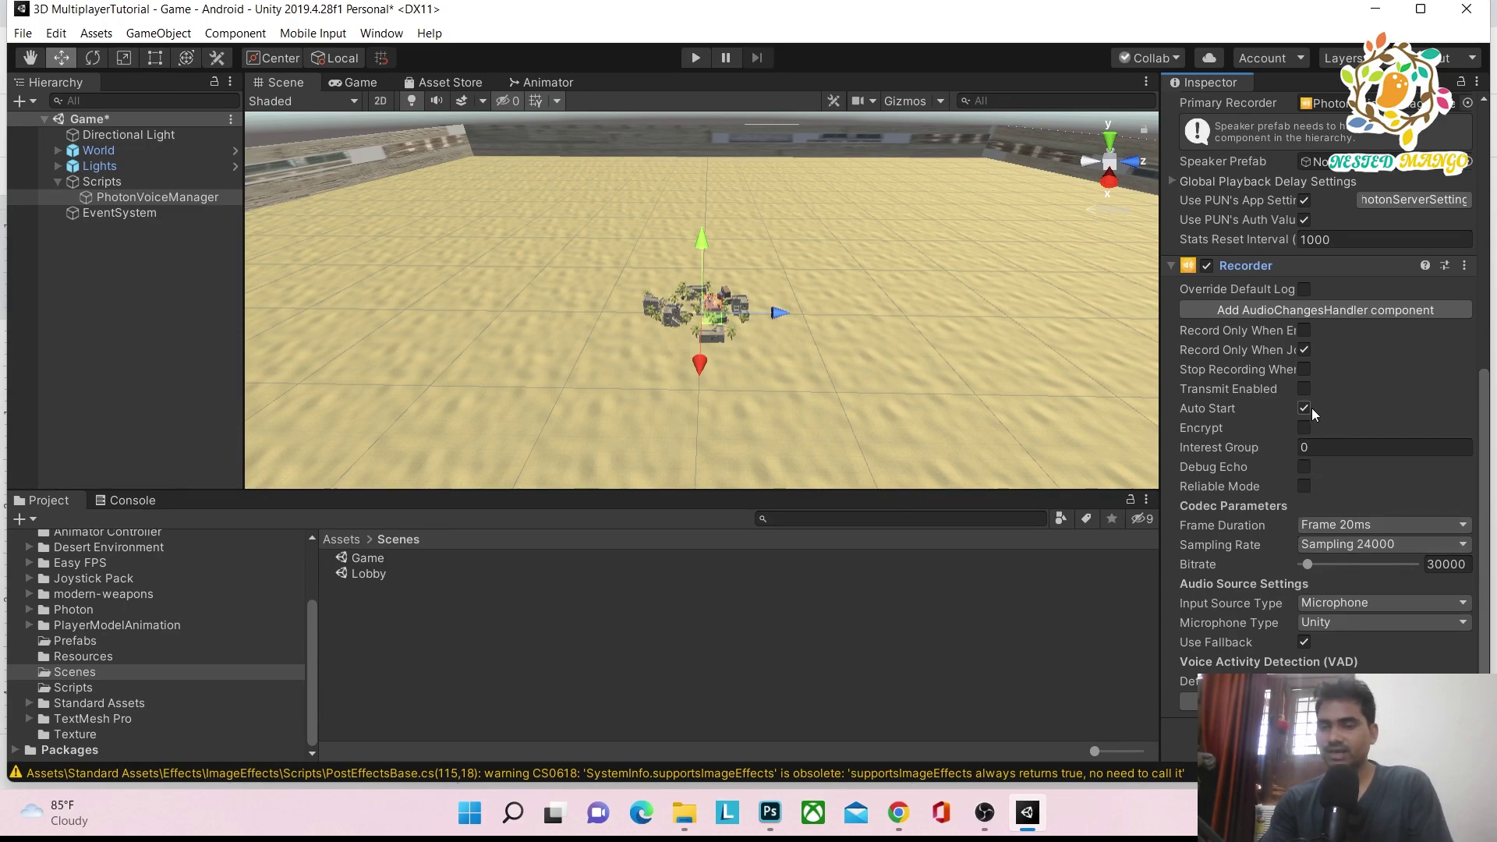
left_click(1303, 390)
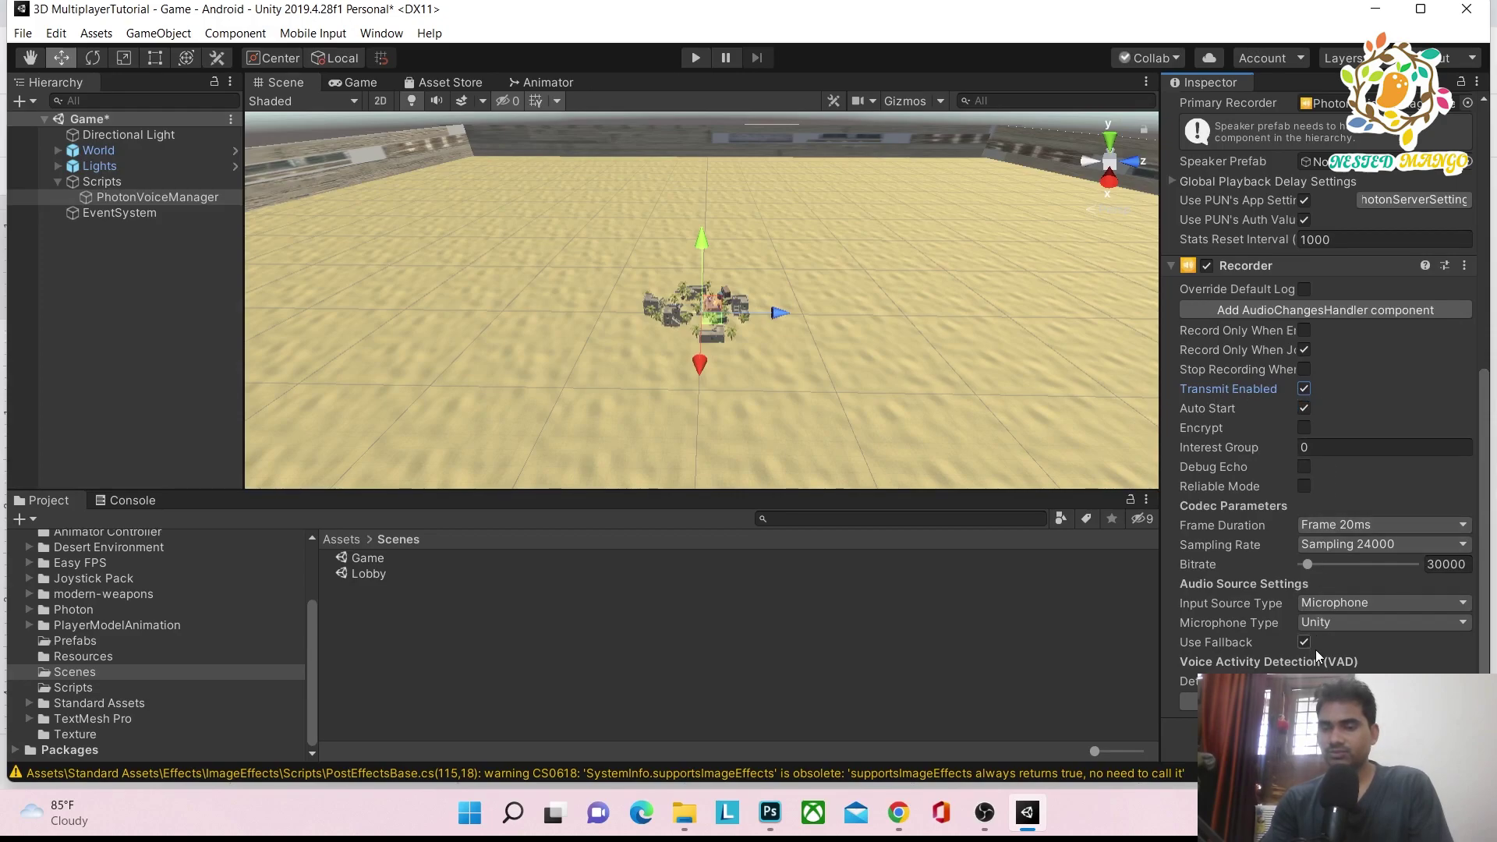
left_click(1303, 681)
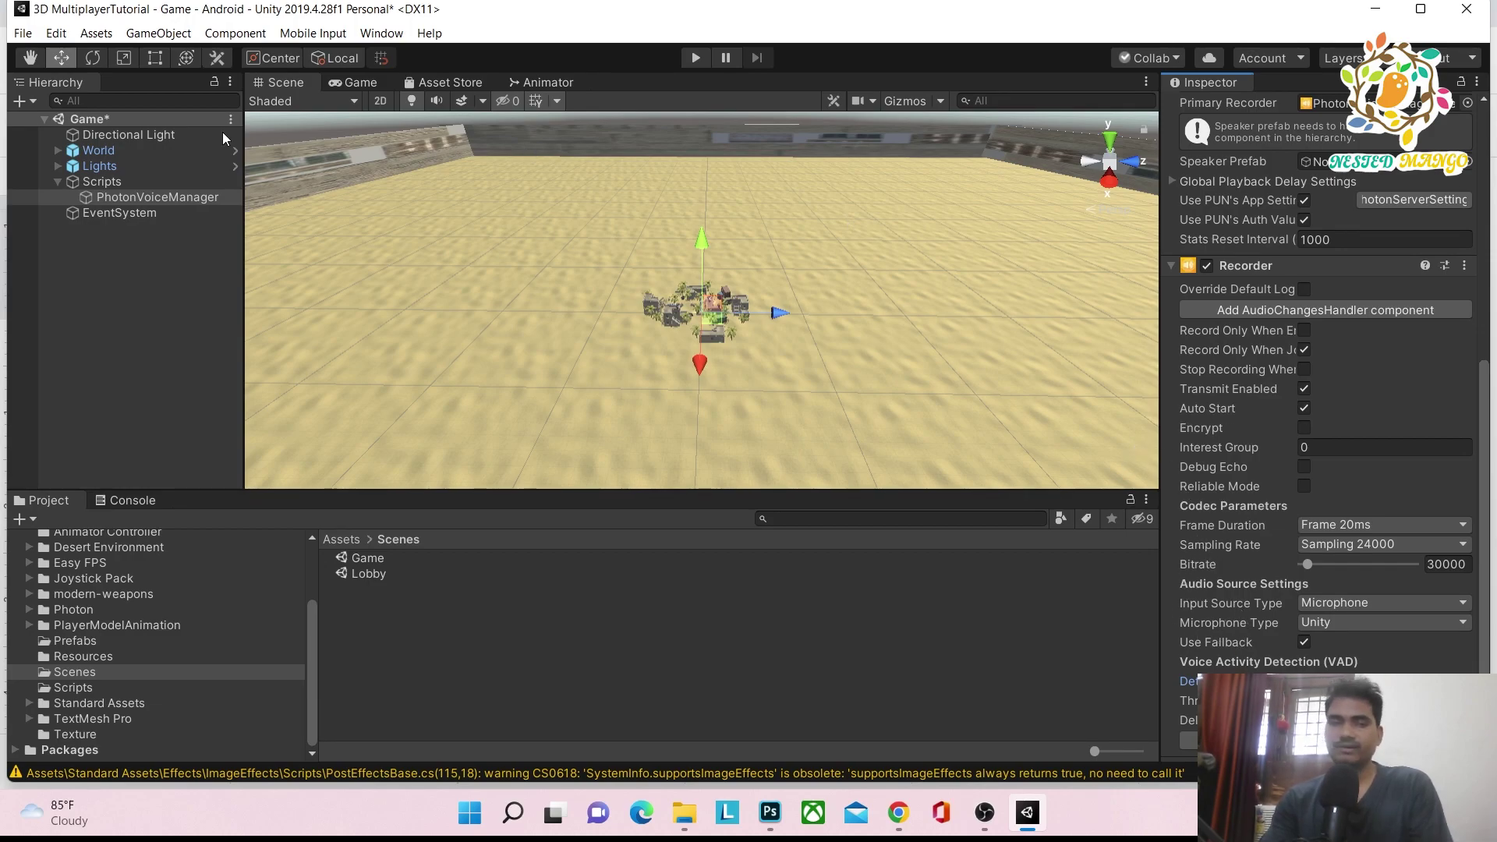
key("ctrl+s")
left_click(100, 187)
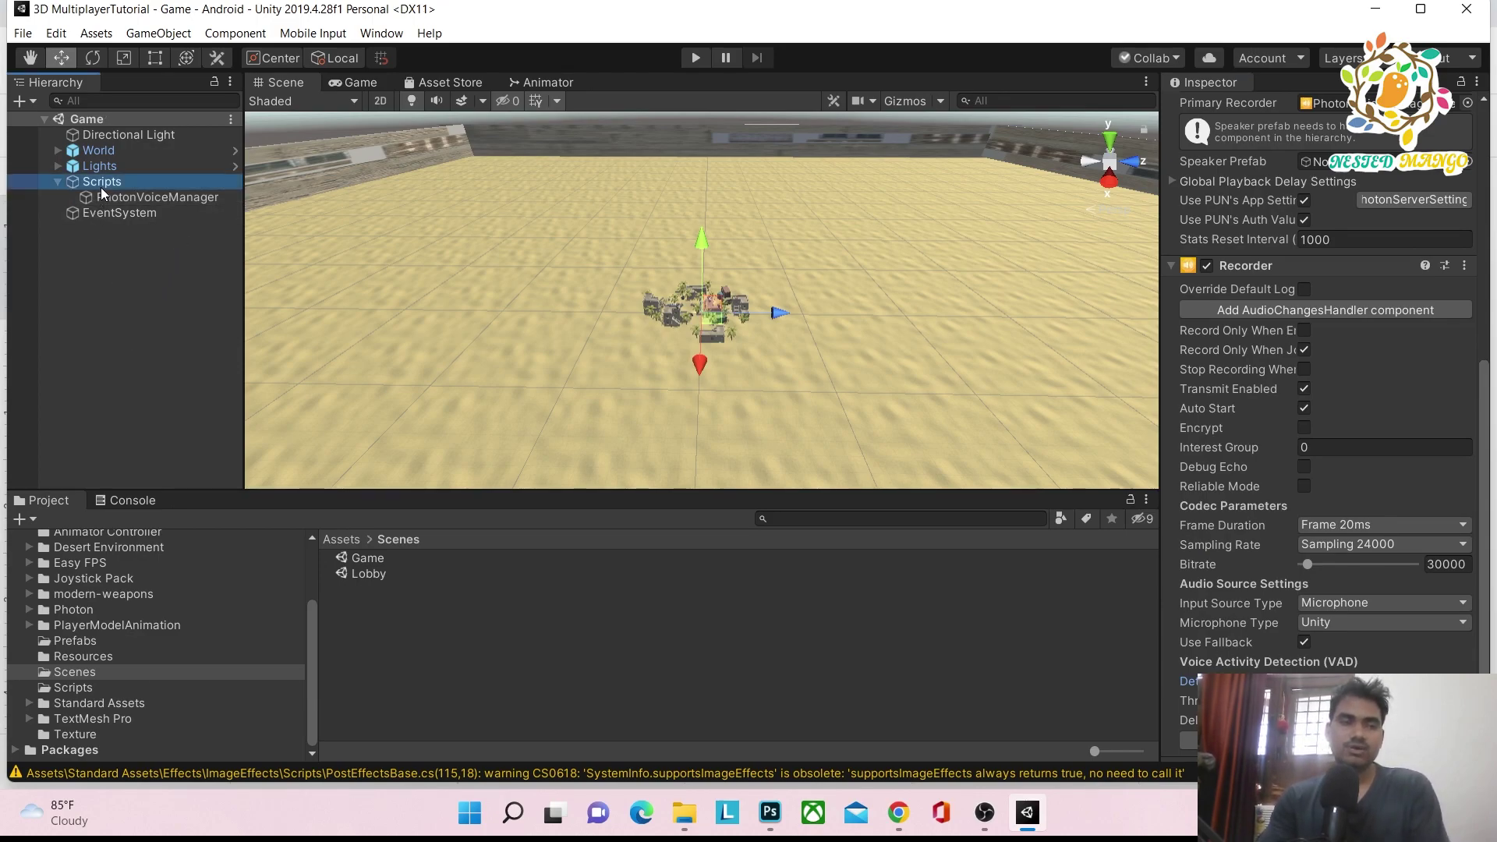
key("alt+Tab")
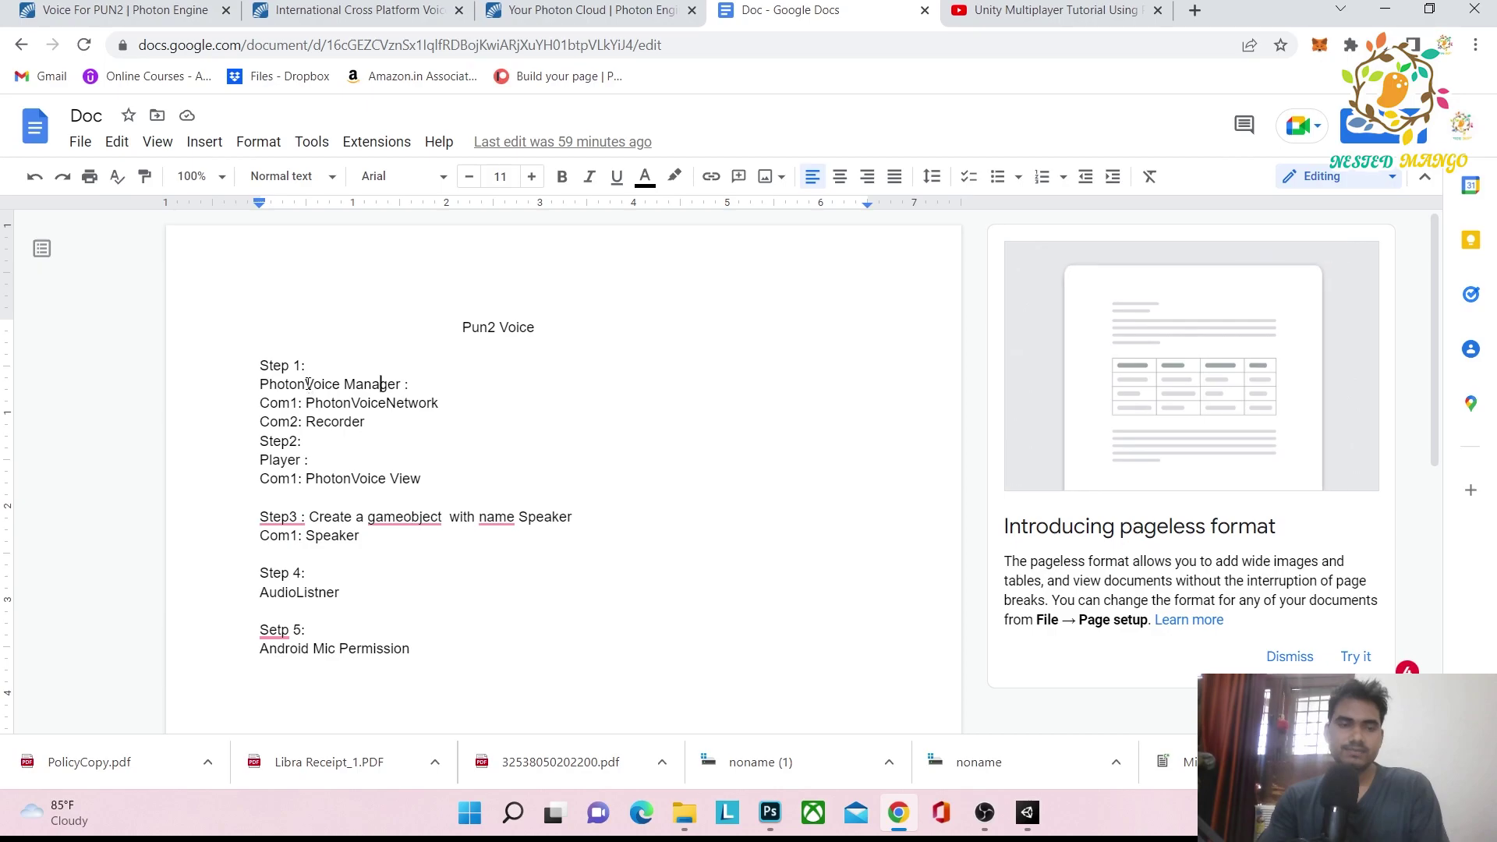
Step: Go over the Step 1 Recorder note and the Step 2 Player line, then return to Unity
left_click(290, 367)
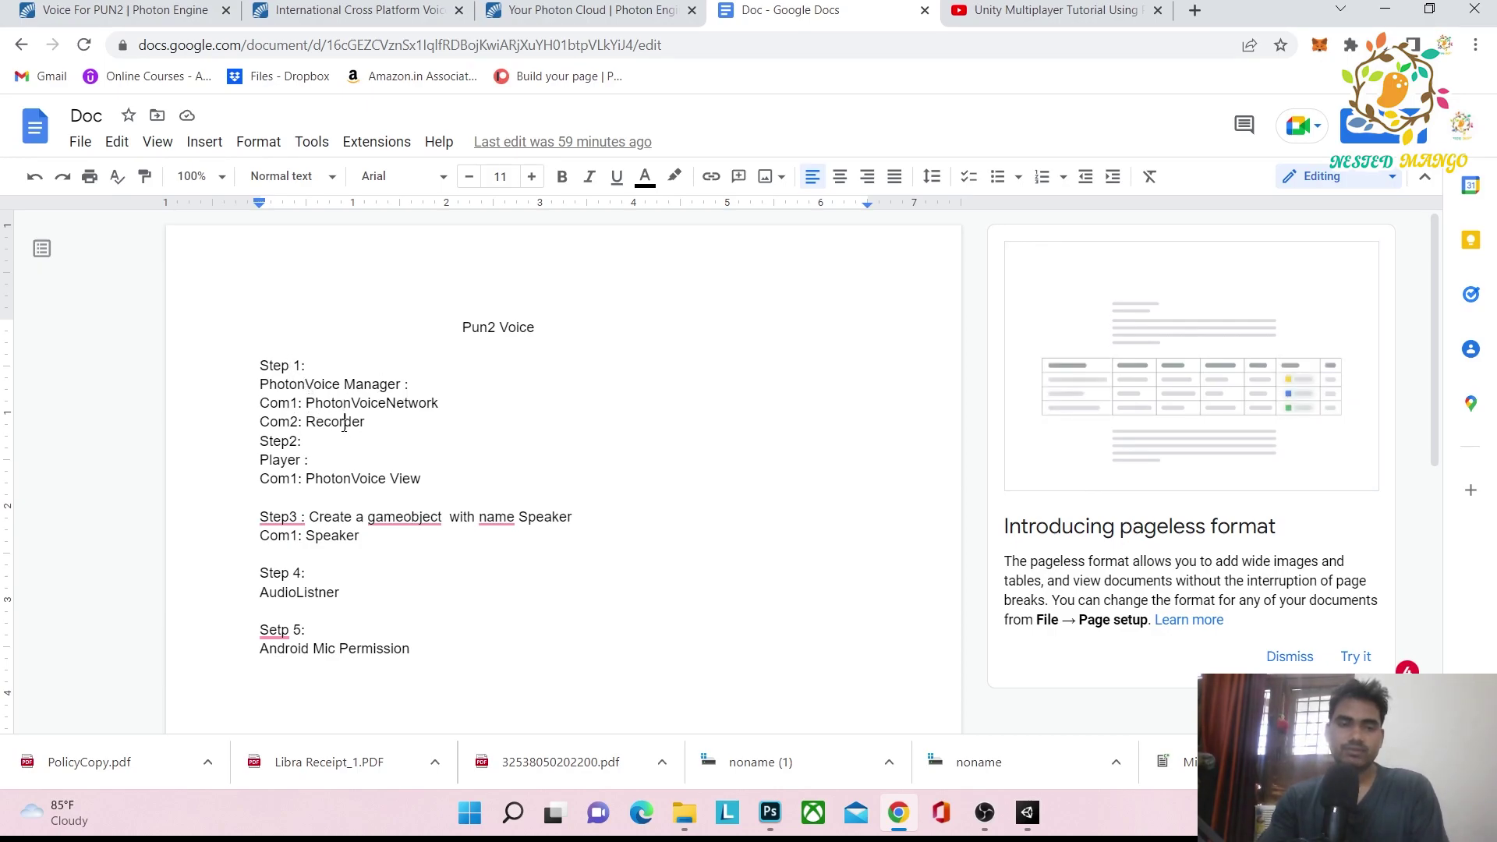
left_click_drag(374, 423, 360, 422)
left_click(290, 442)
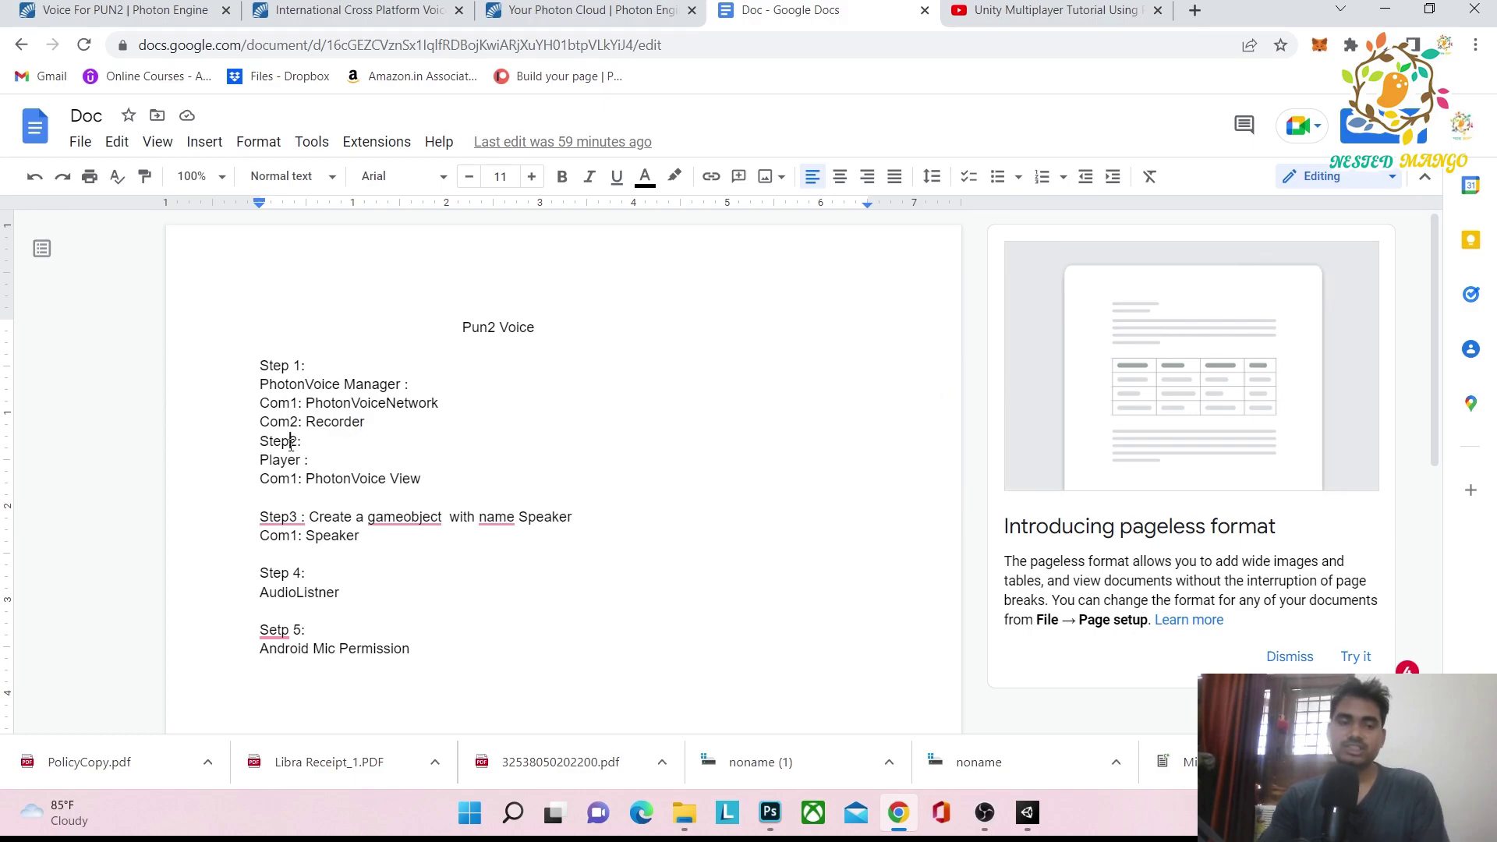
left_click(263, 461)
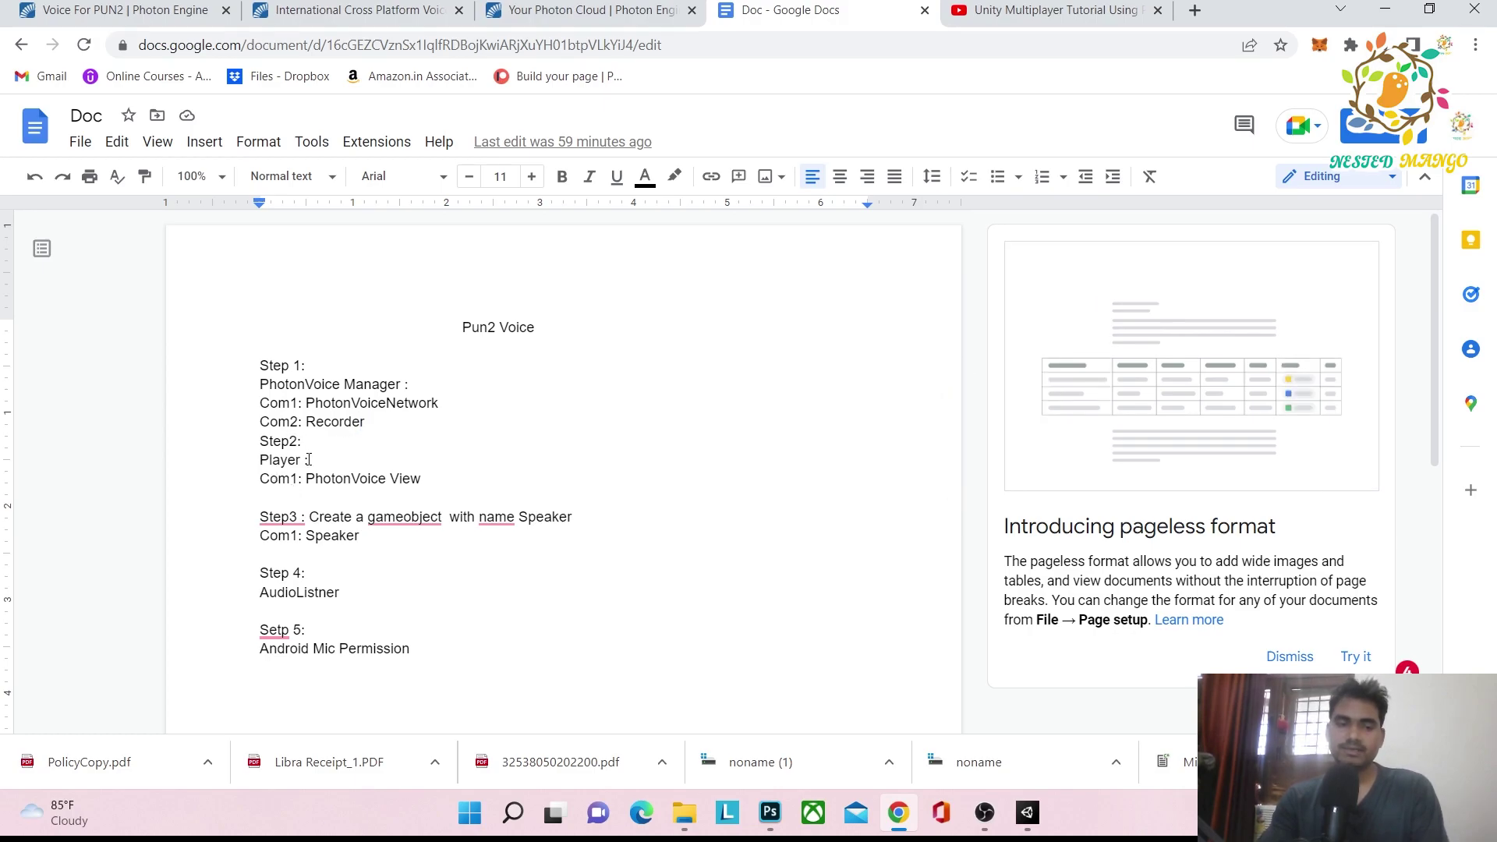
key("alt+Tab")
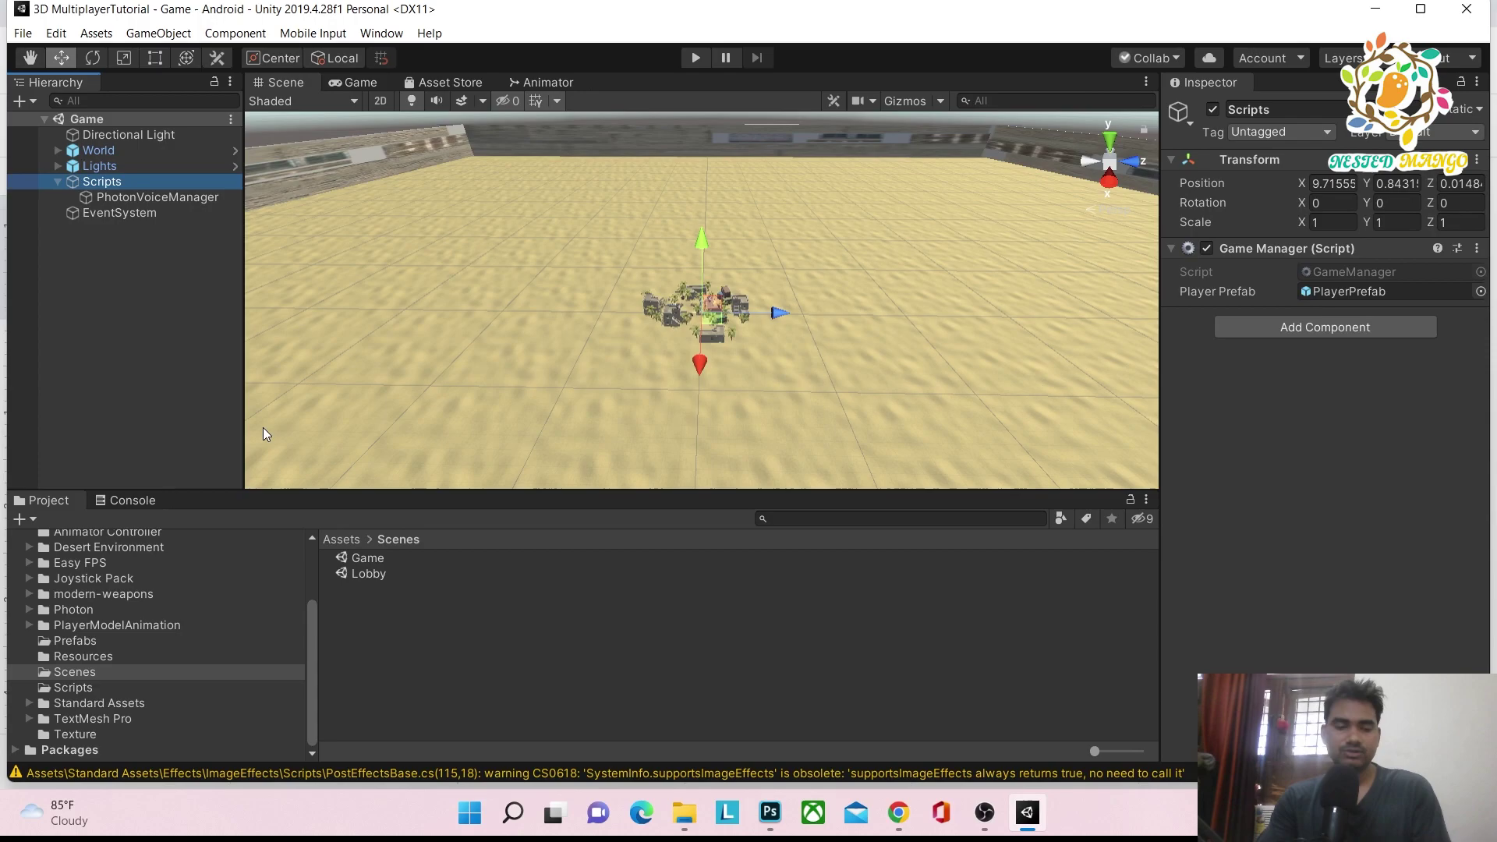
Step: Drag PlayerPrefab from Resources into the Game scene, save, and expand its children in the Hierarchy
left_click(98, 657)
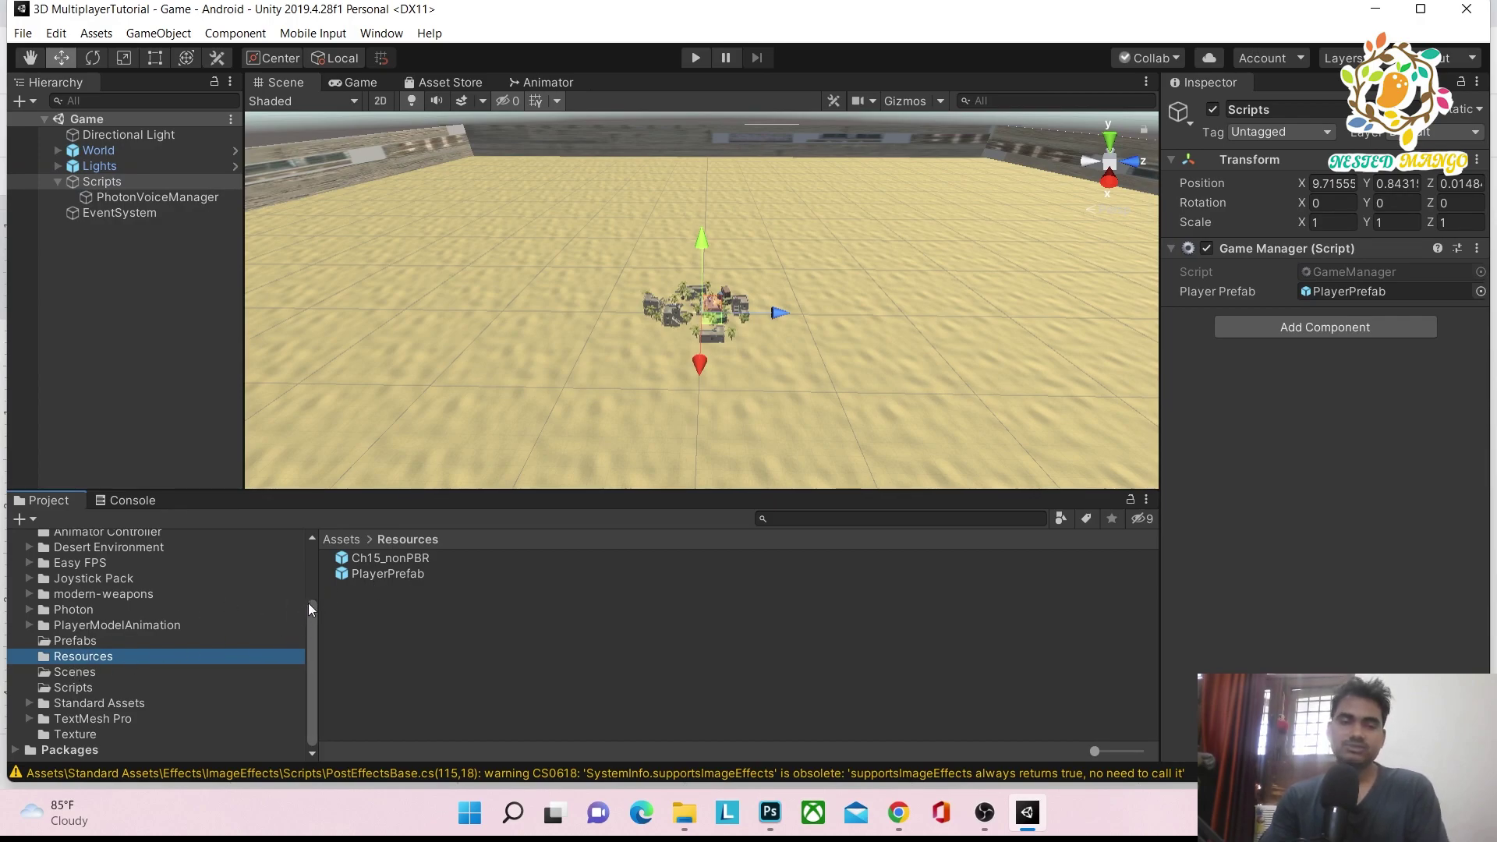
left_click(382, 574)
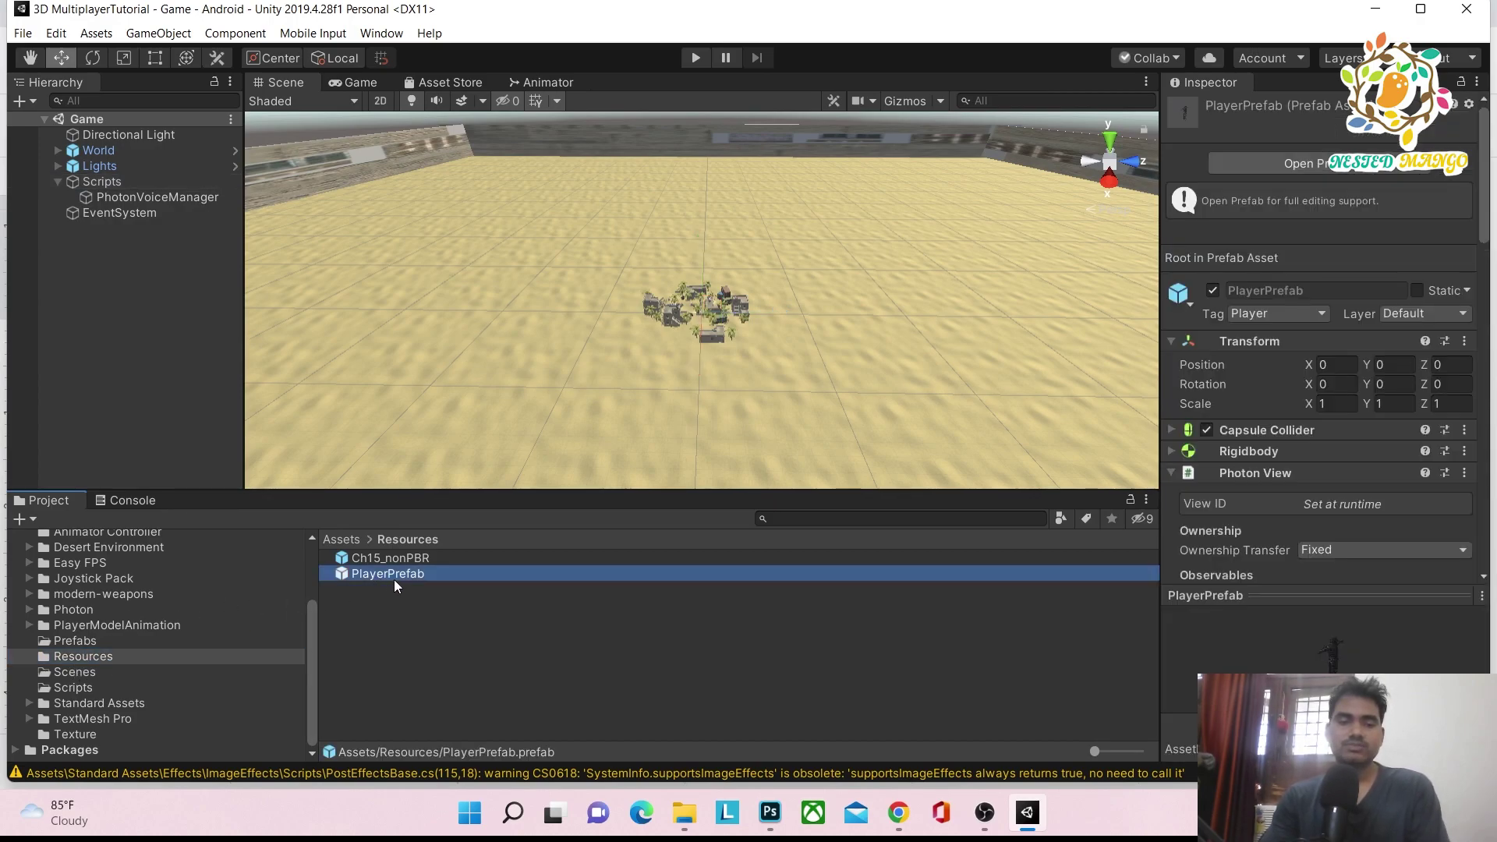
left_click_drag(394, 578, 144, 338)
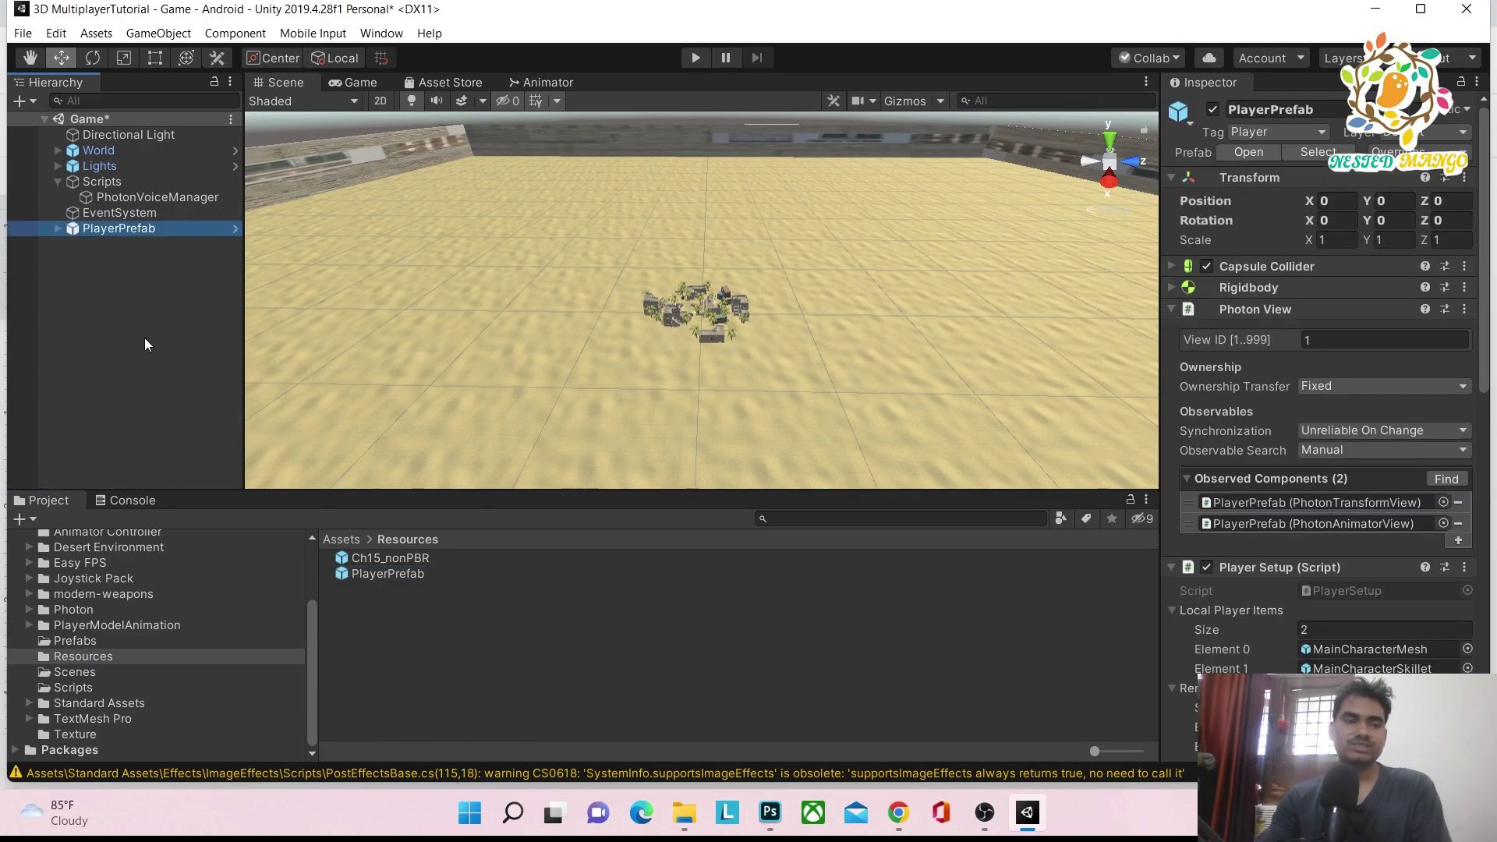
key("ctrl+s")
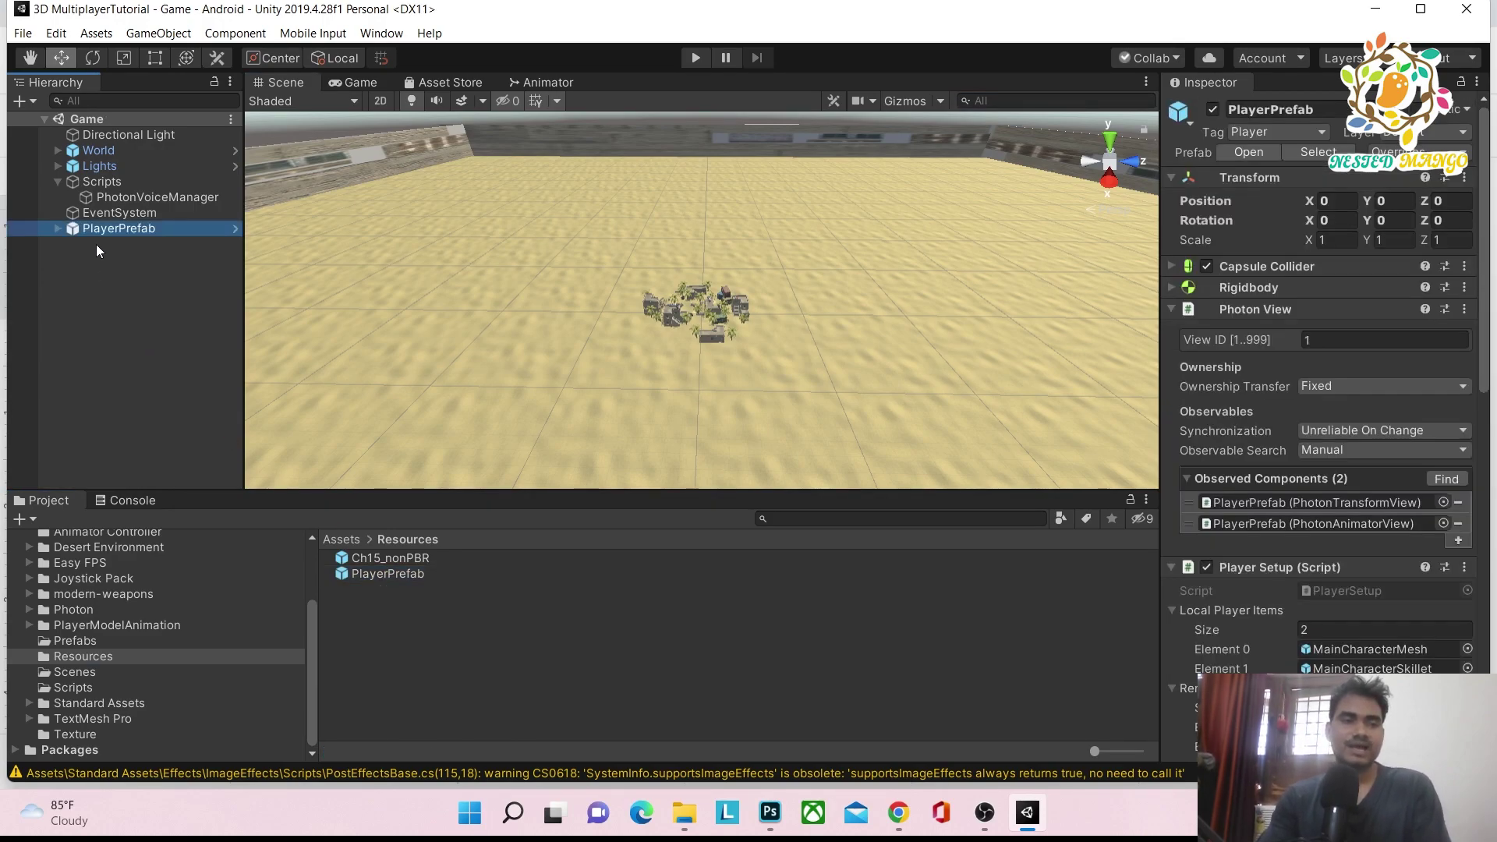
left_click(57, 229)
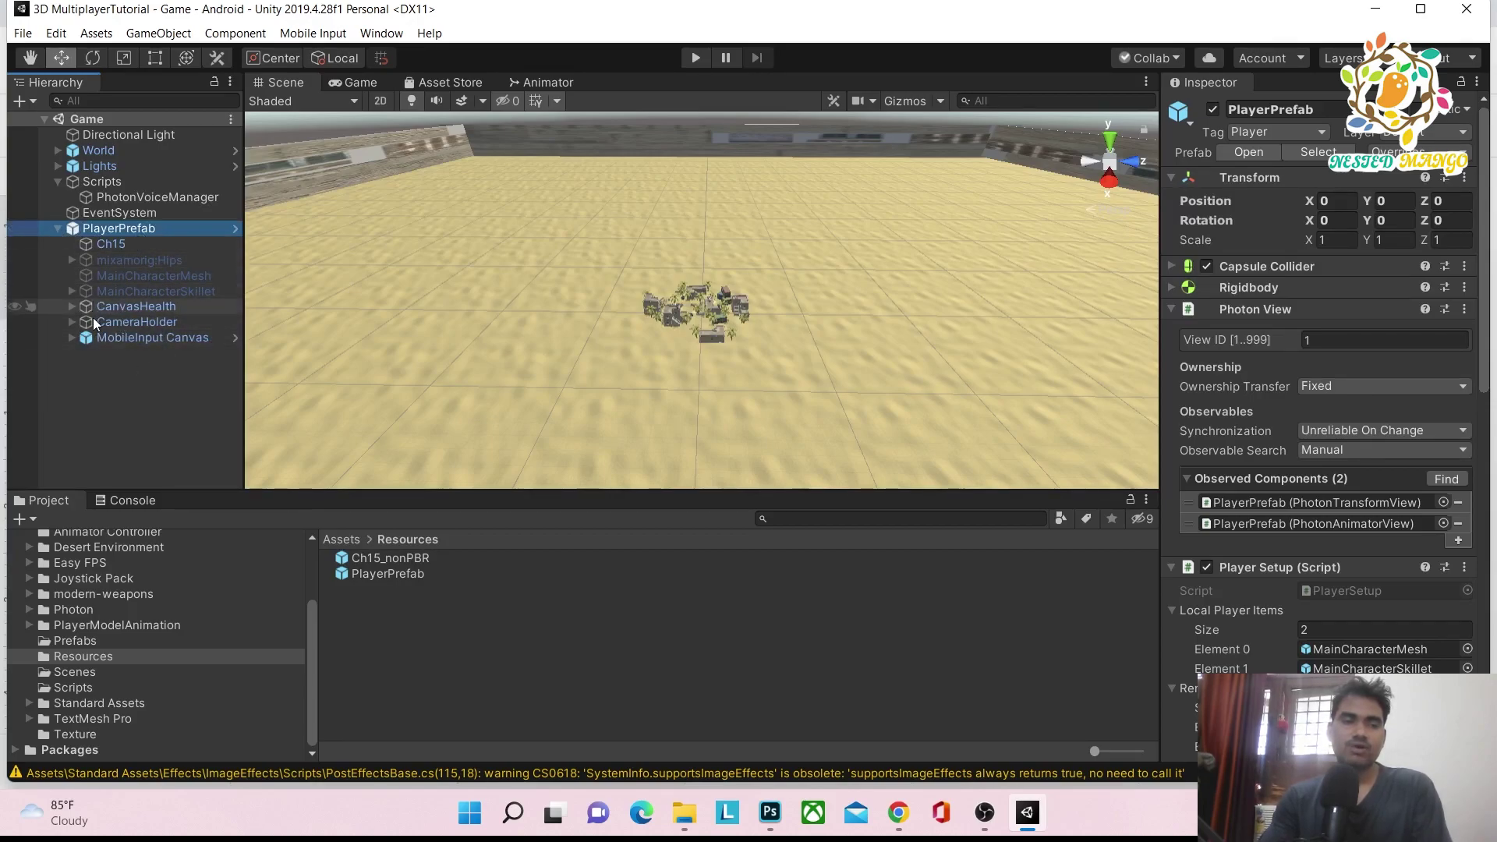
Step: Create an empty child under PlayerPrefab and rename it Speaker
right_click(151, 229)
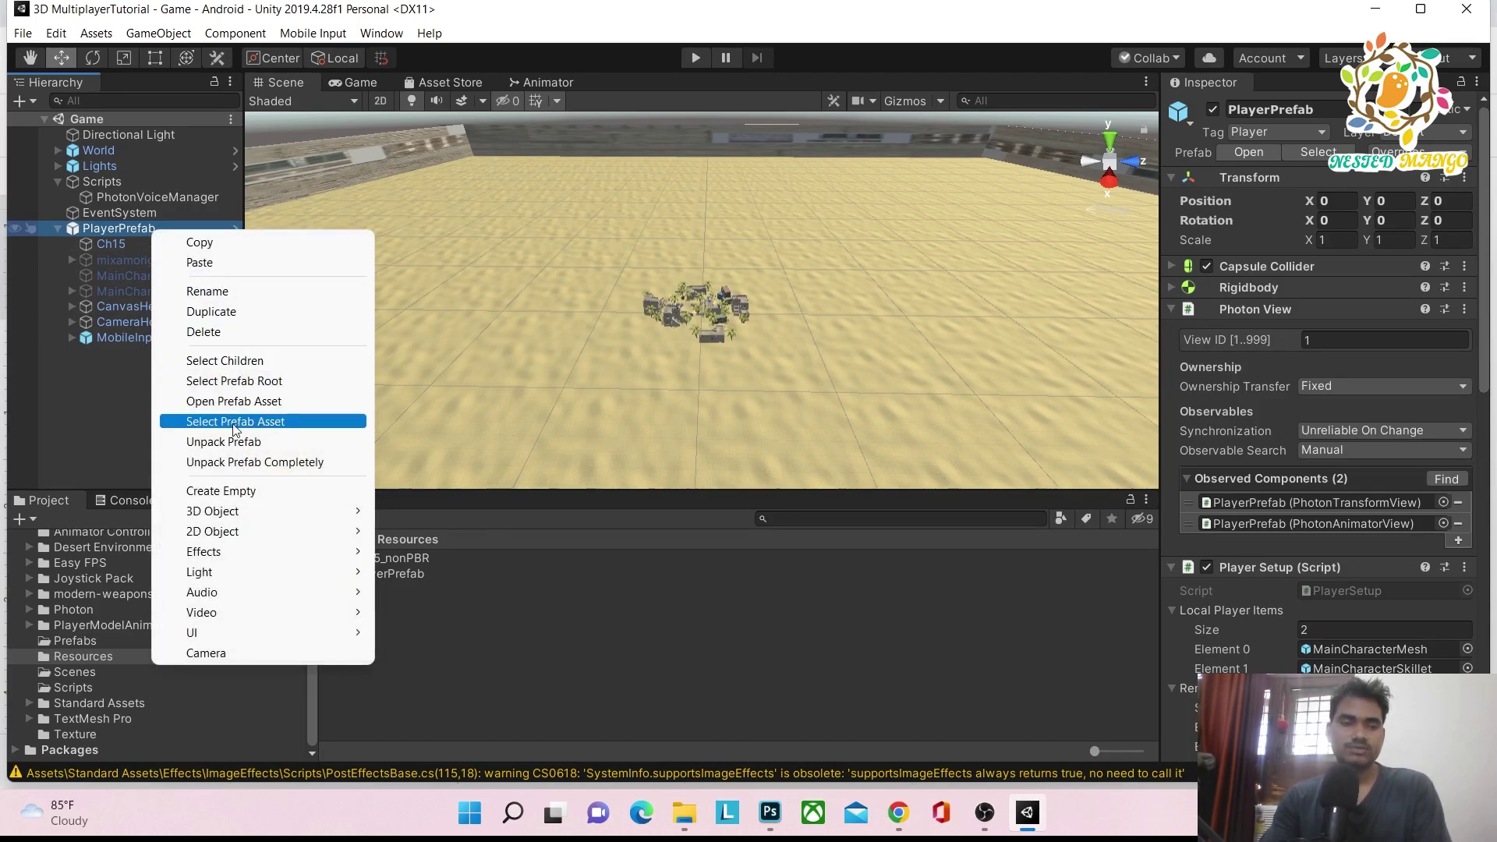
left_click(244, 491)
left_click(1292, 117)
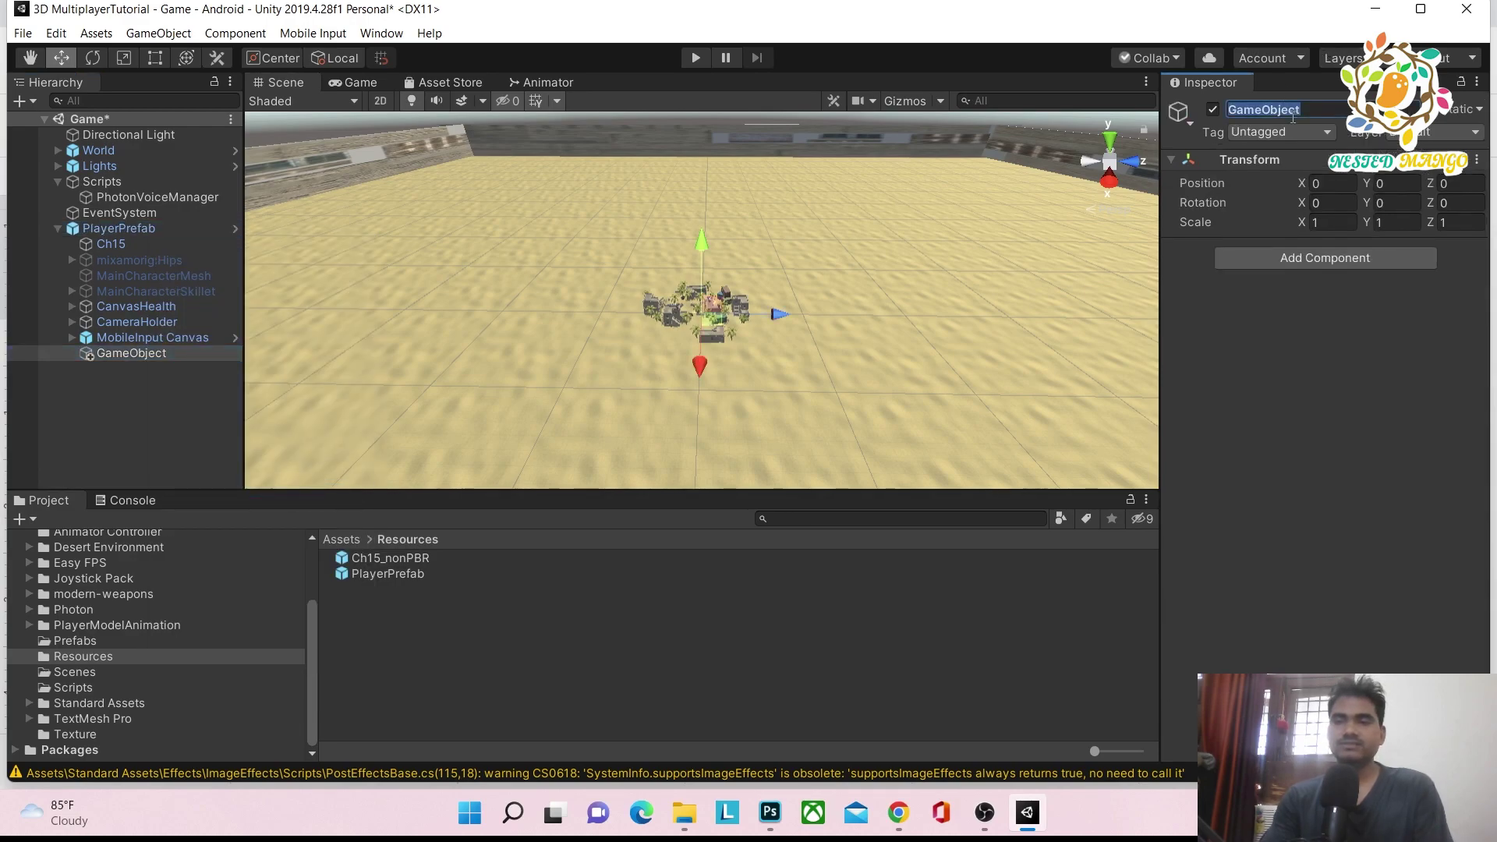
type("Speaker")
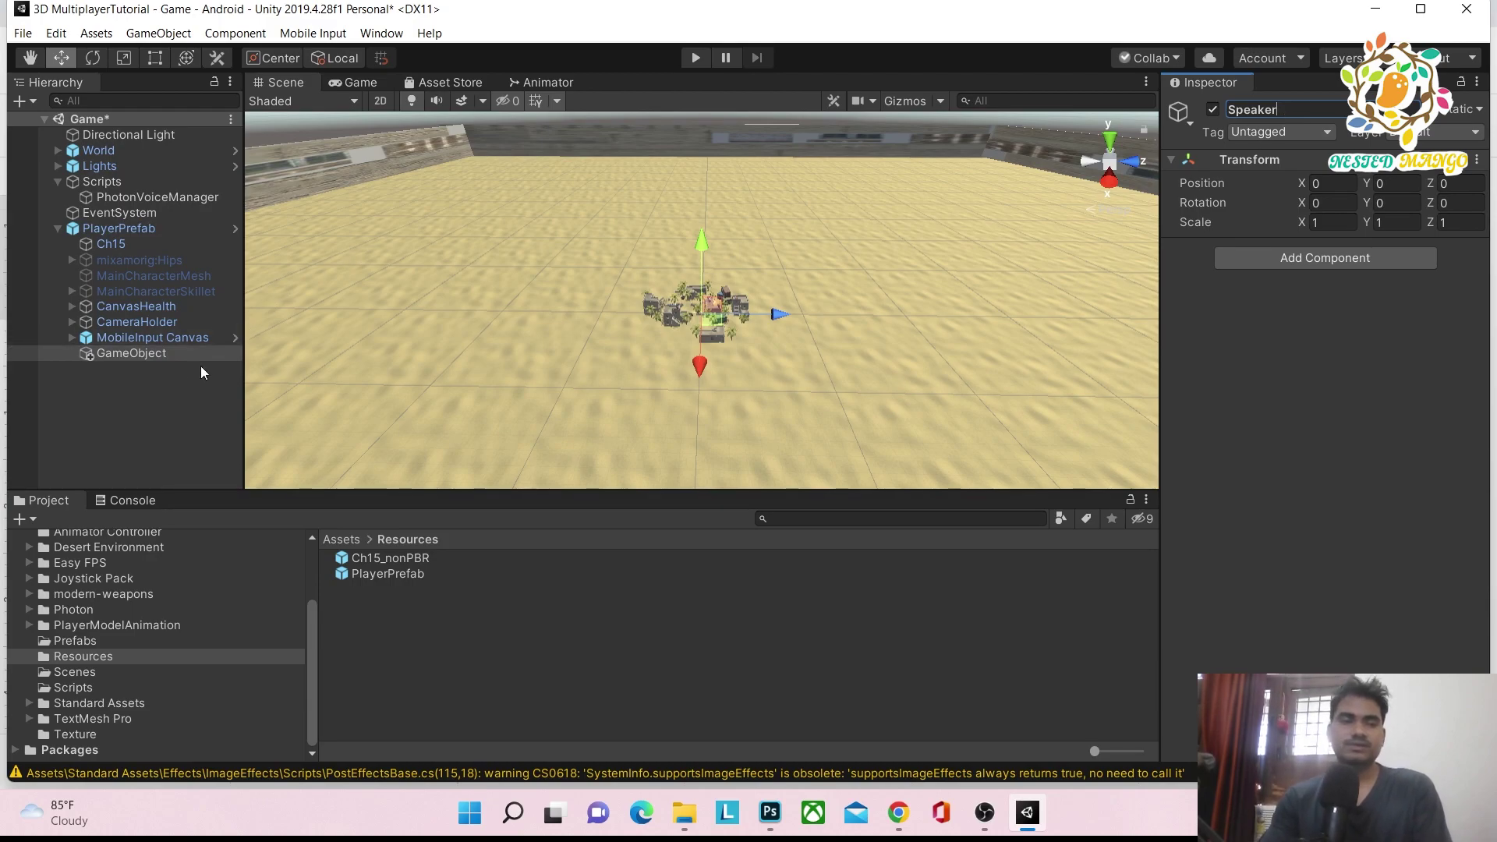
left_click(156, 357)
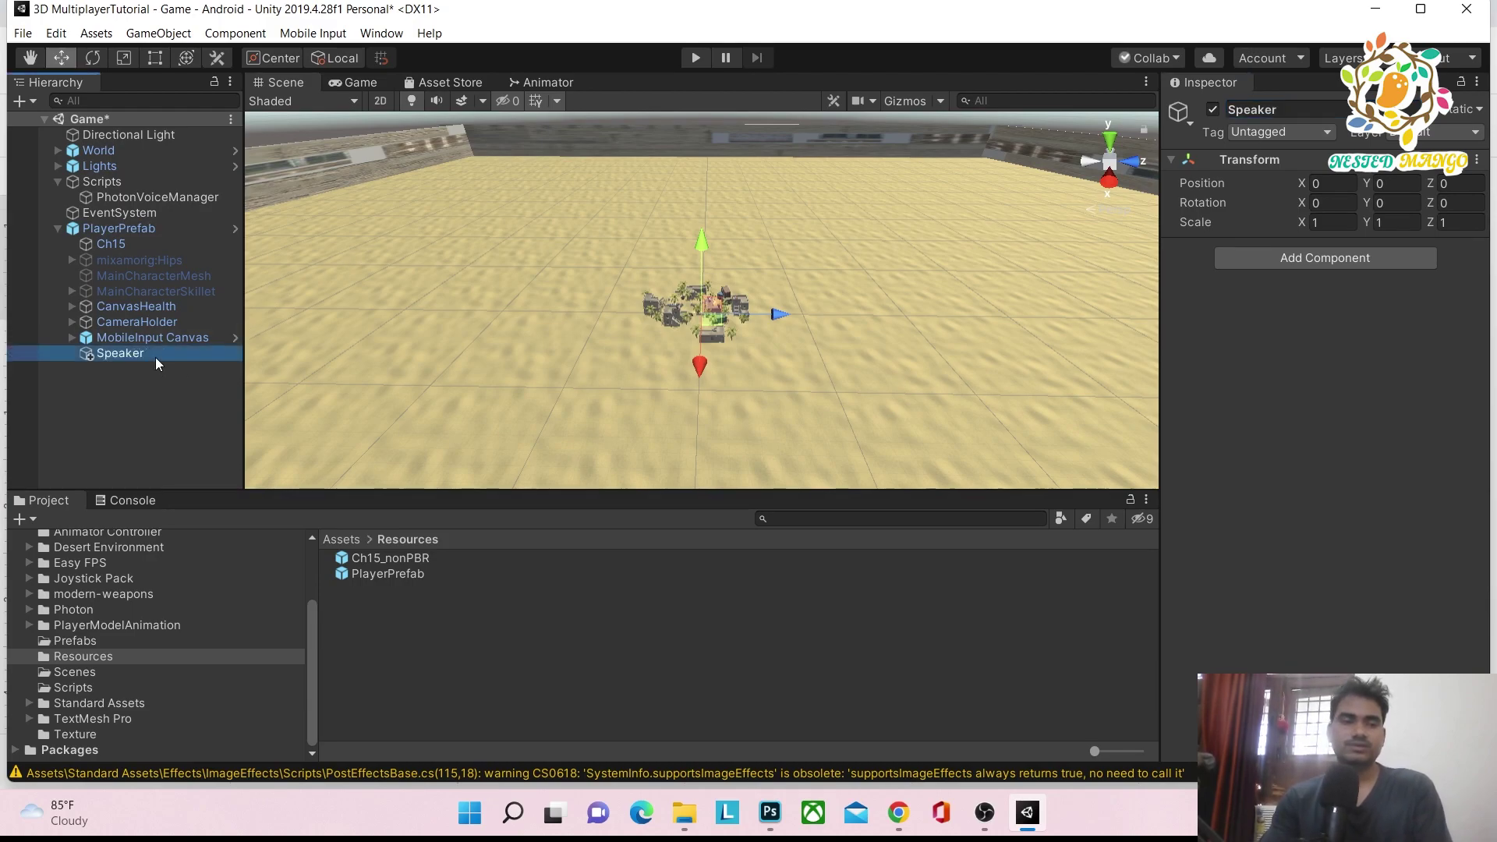
Step: Add the Speaker component to the Speaker object, which also brings an Audio Source
left_click(1293, 251)
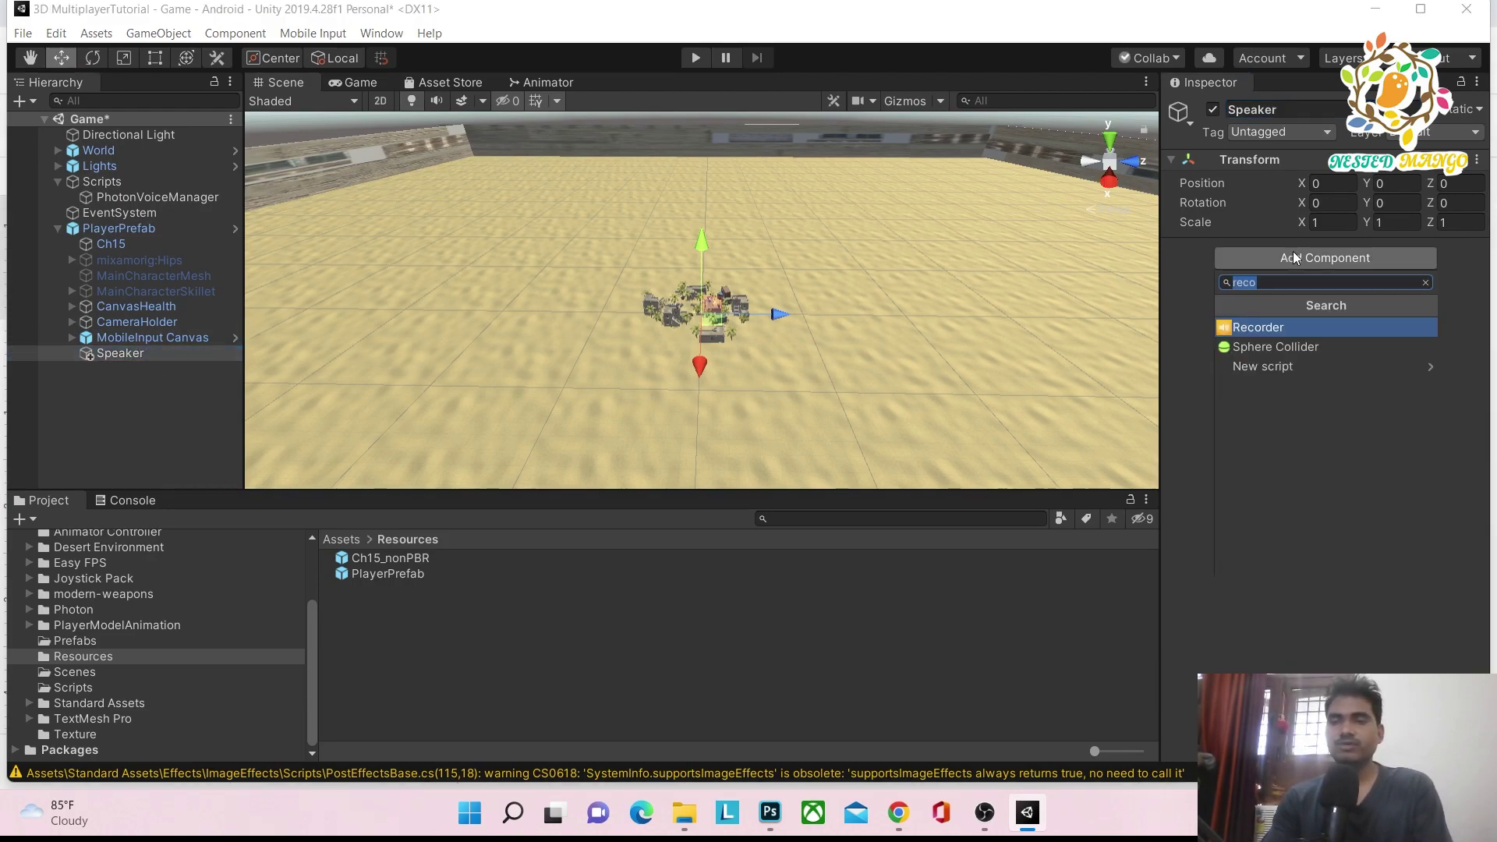
type("Speaker")
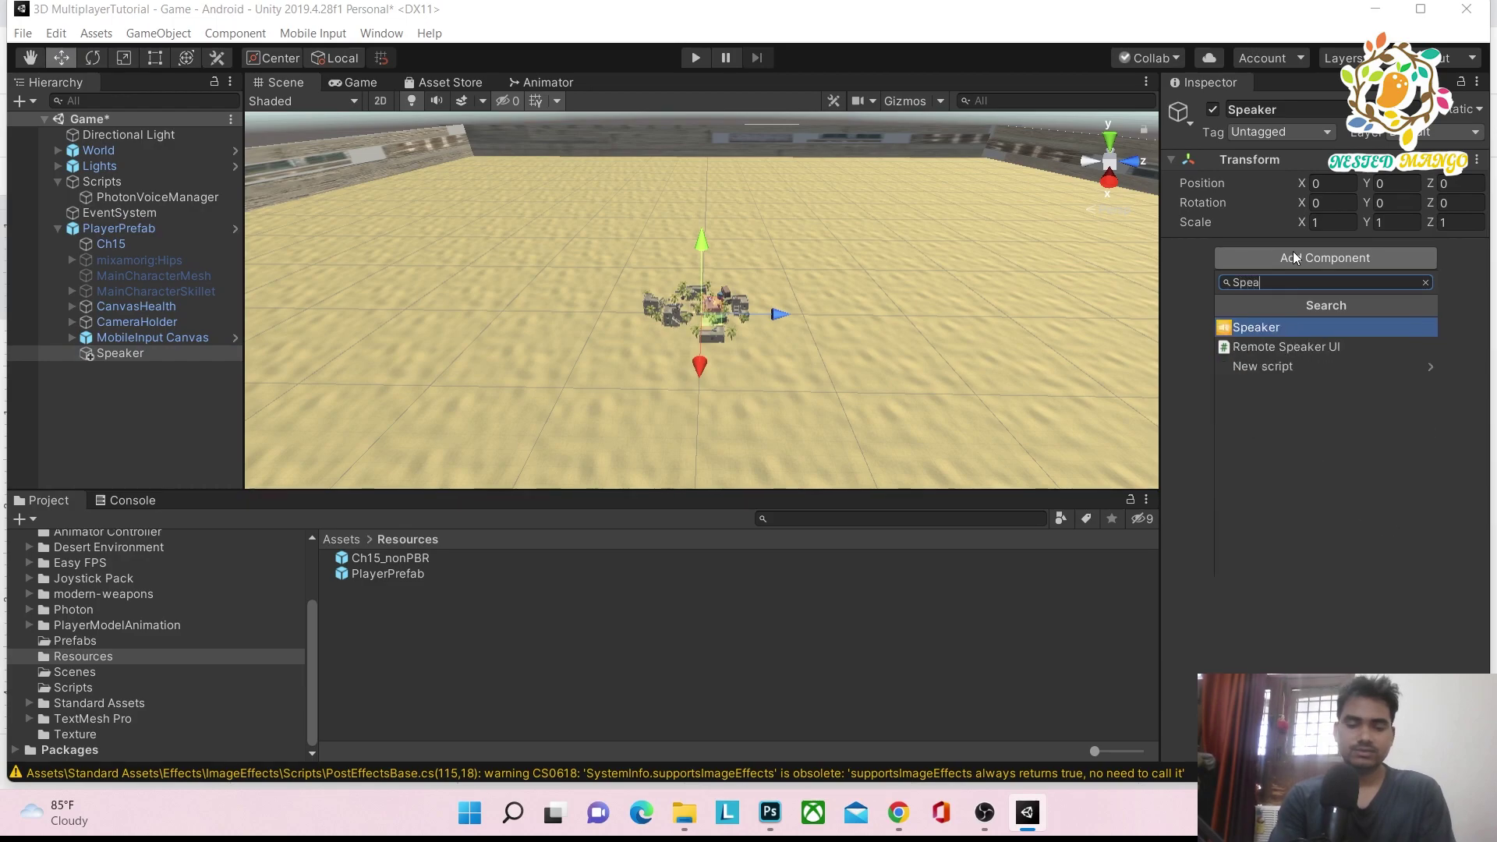
left_click(1286, 327)
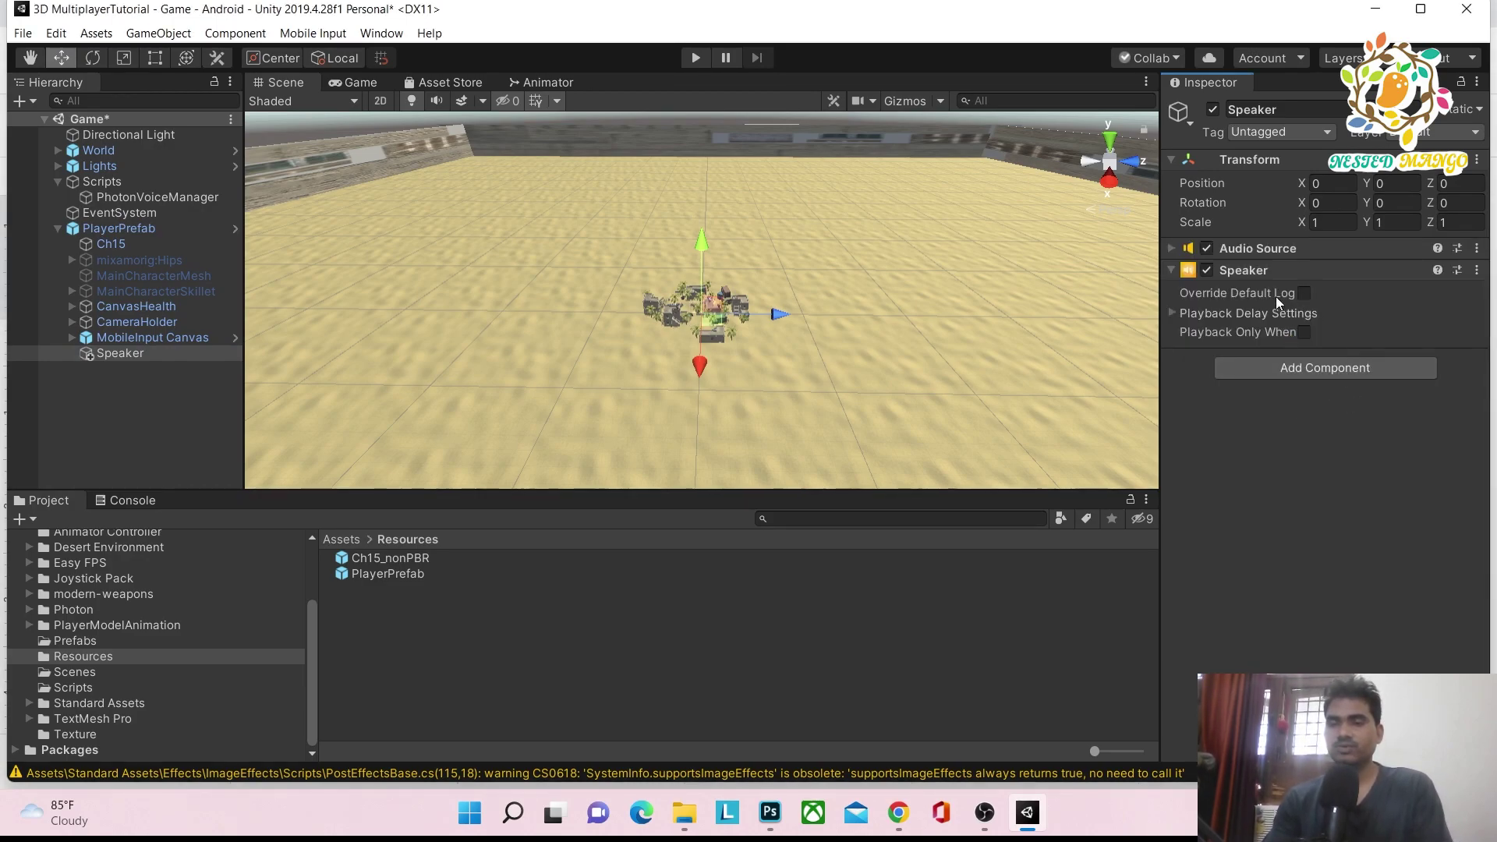
Step: Set the Speaker's Audio Source Spatial Blend to 1 (fully 3D) and save the scene
left_click(1172, 248)
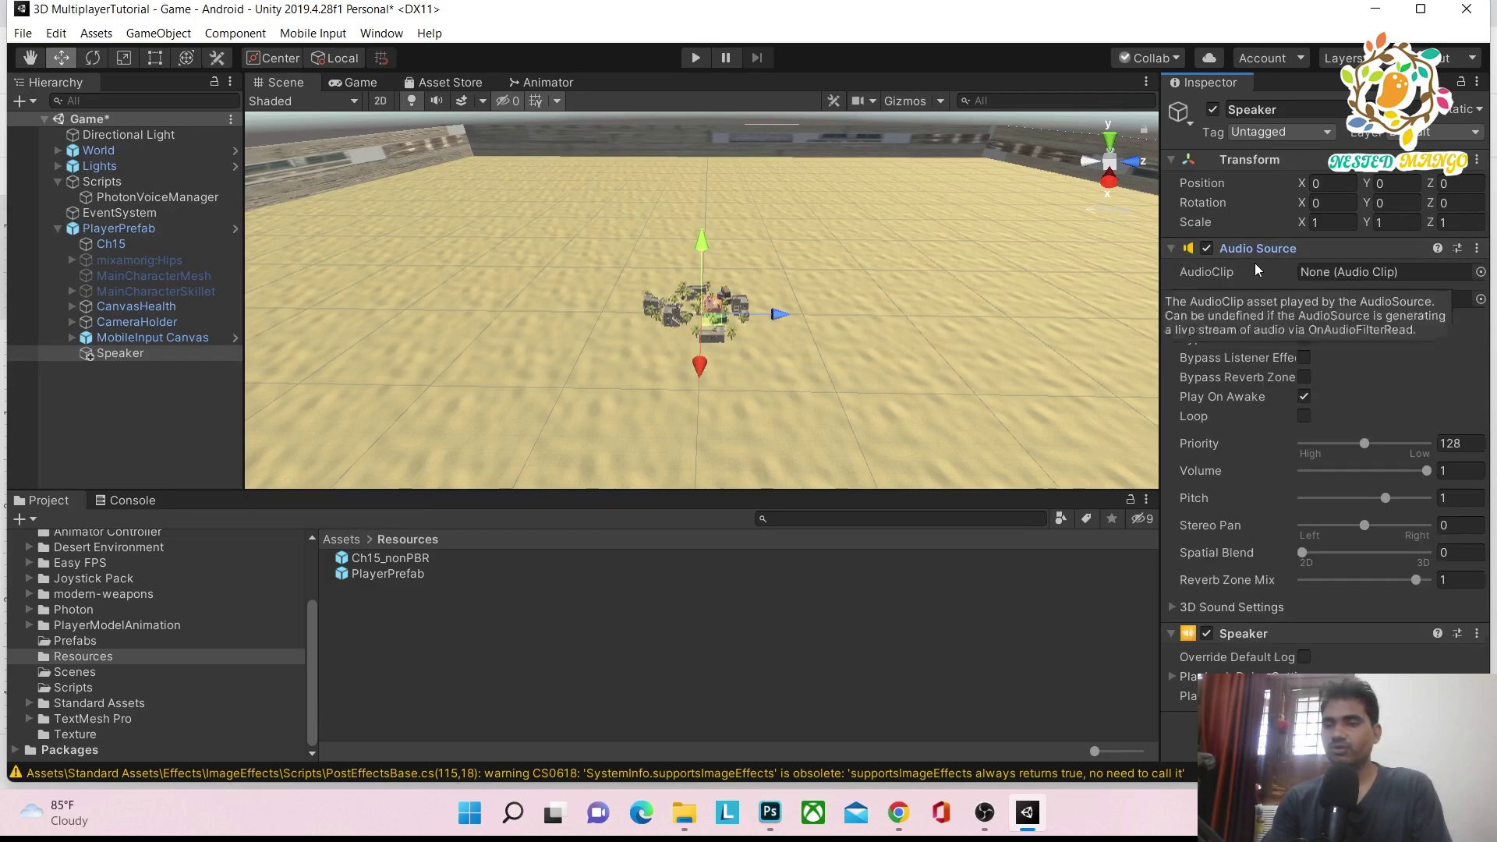
left_click(1301, 554)
left_click_drag(1304, 553, 1454, 551)
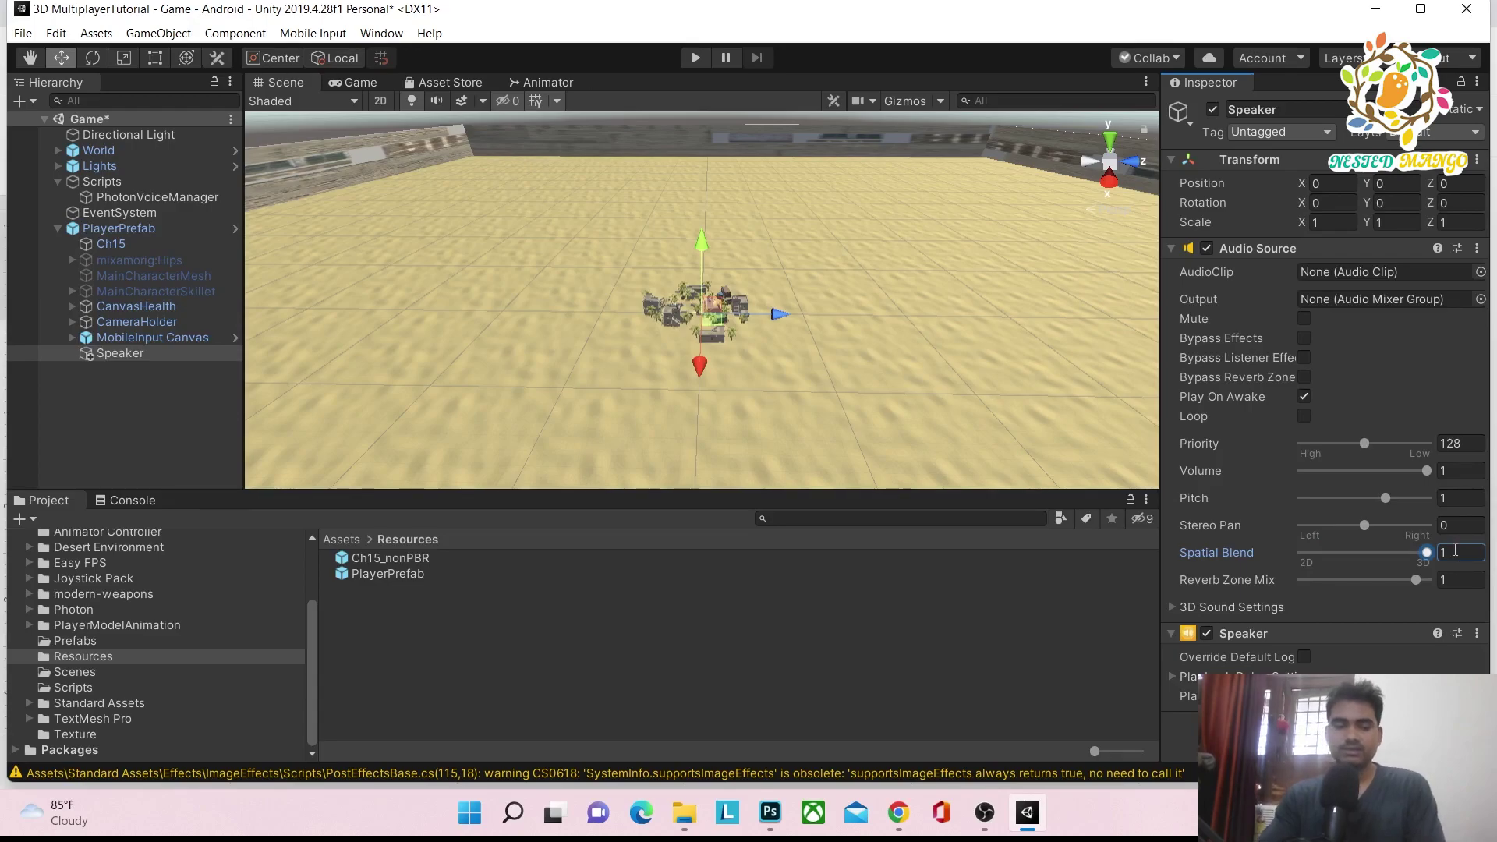
key("ctrl+s")
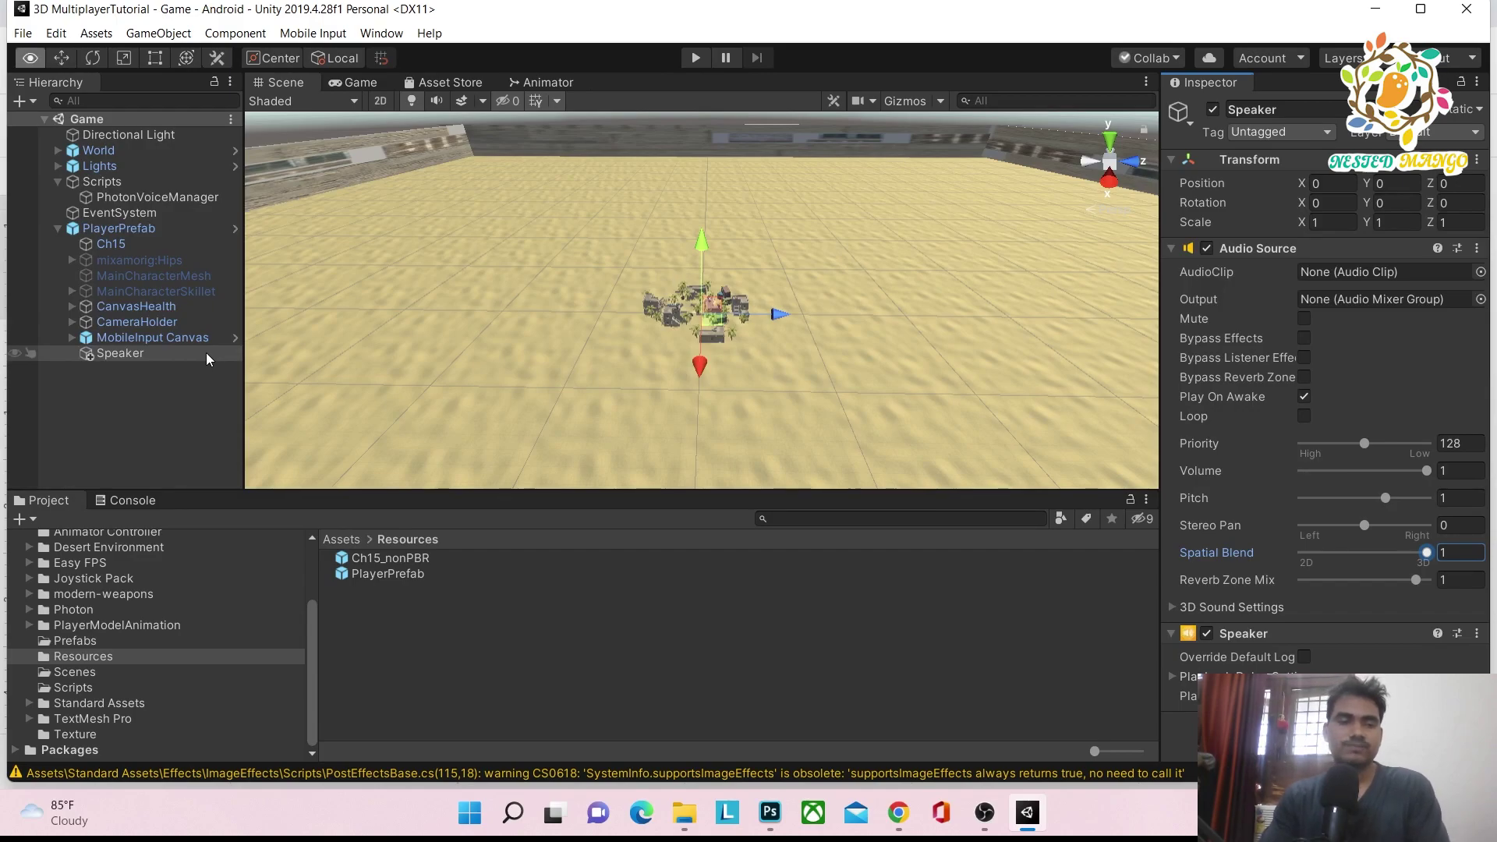
left_click(118, 227)
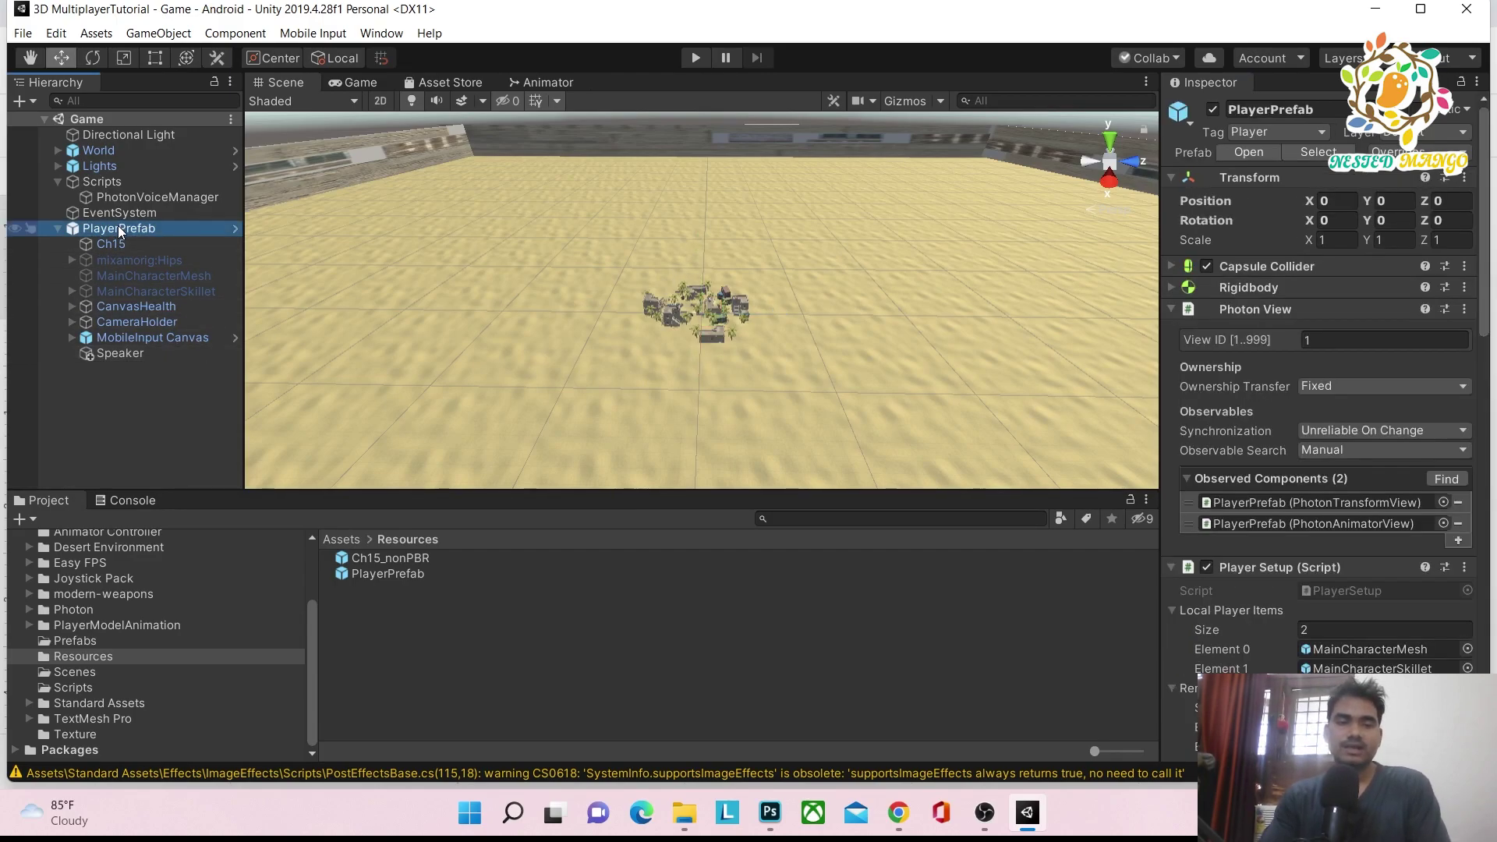
Step: Add a Photon Voice View component to PlayerPrefab
scroll(1244, 417, "down", 10)
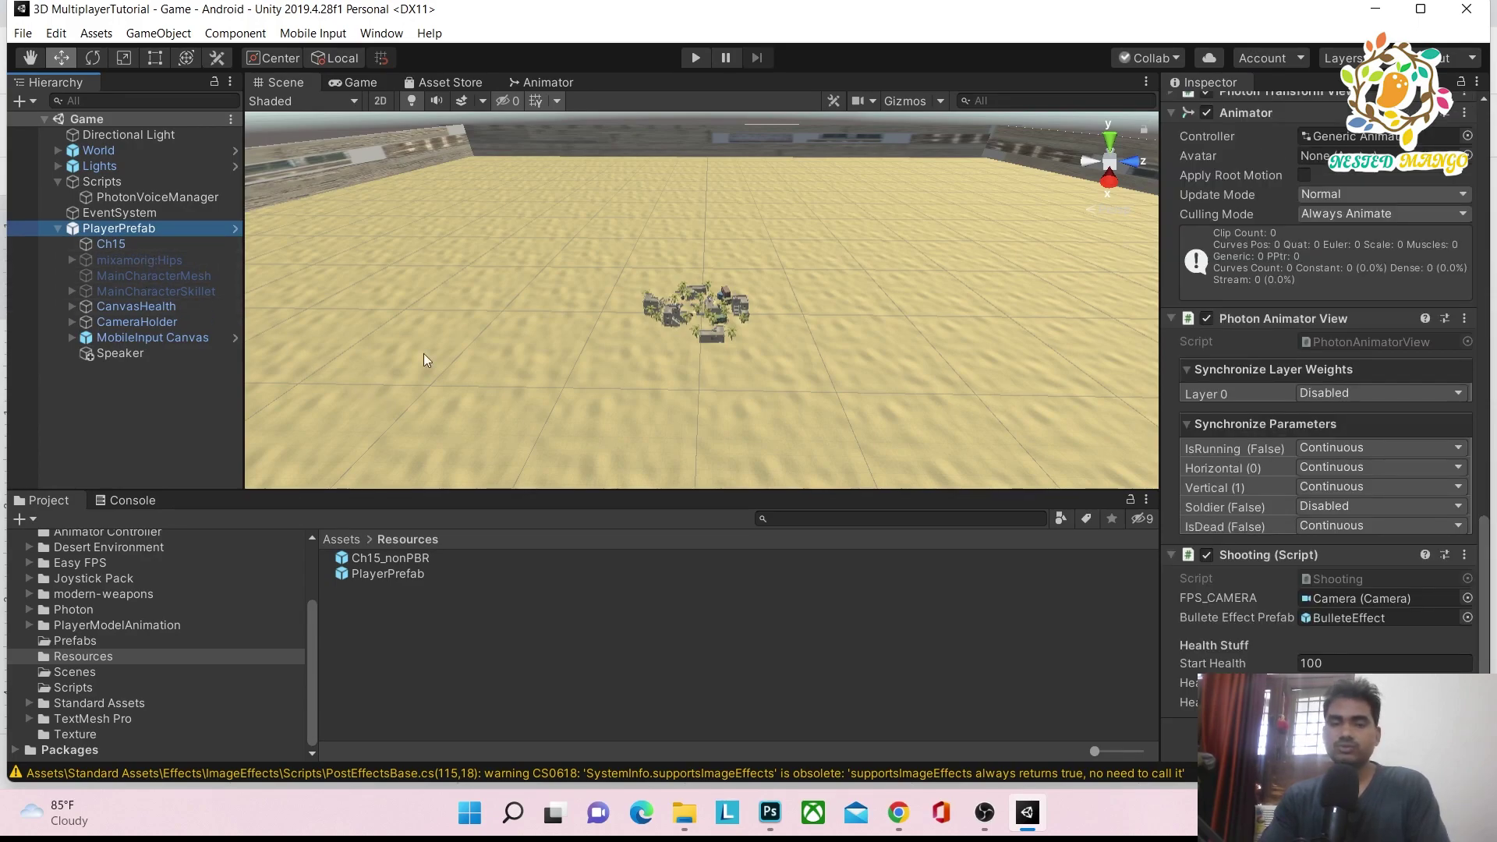
left_click(1366, 687)
type("Ph")
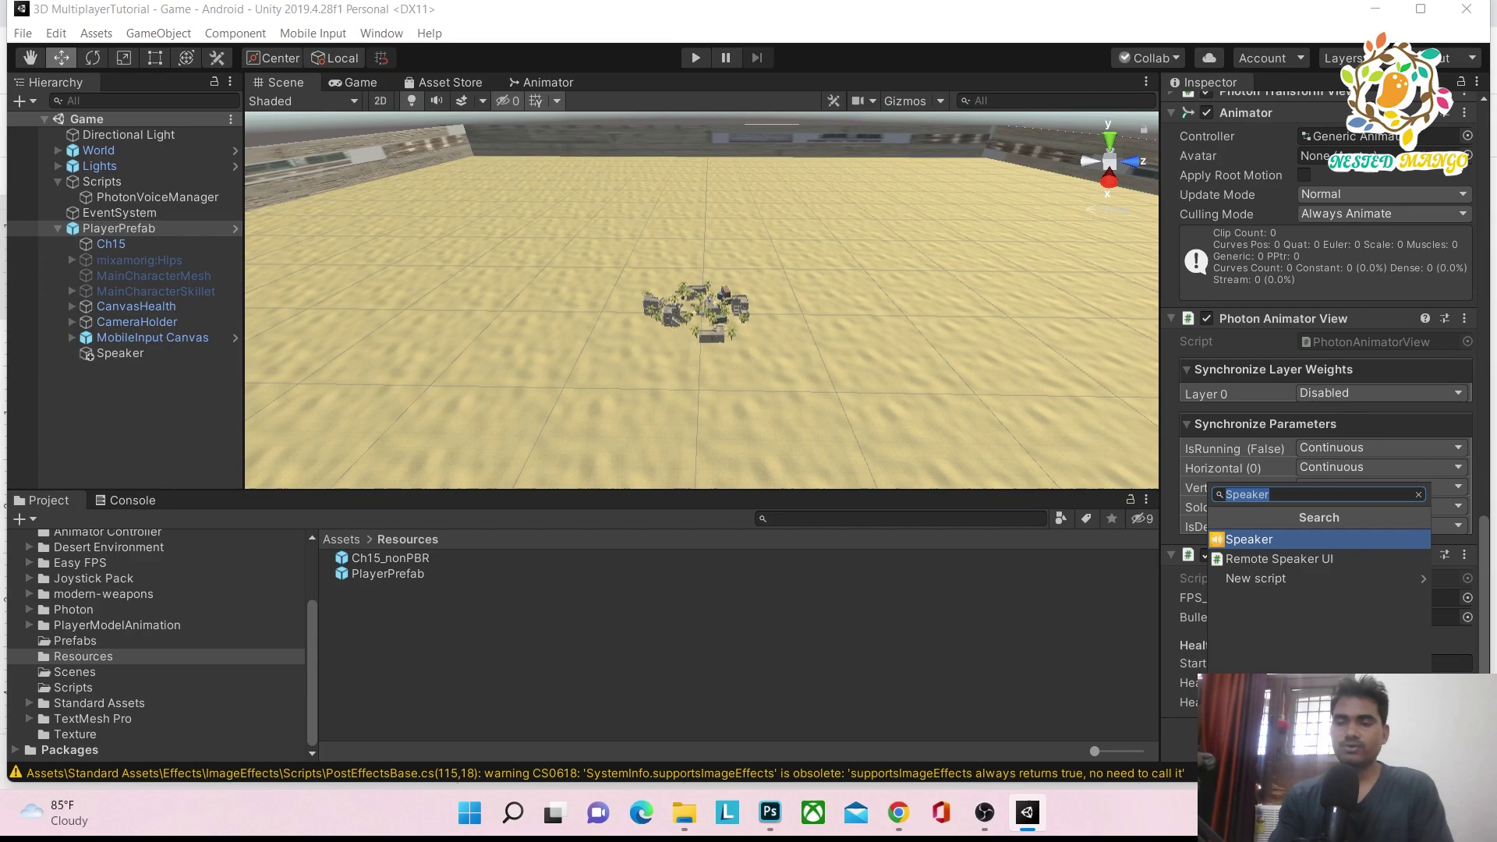
type("oto")
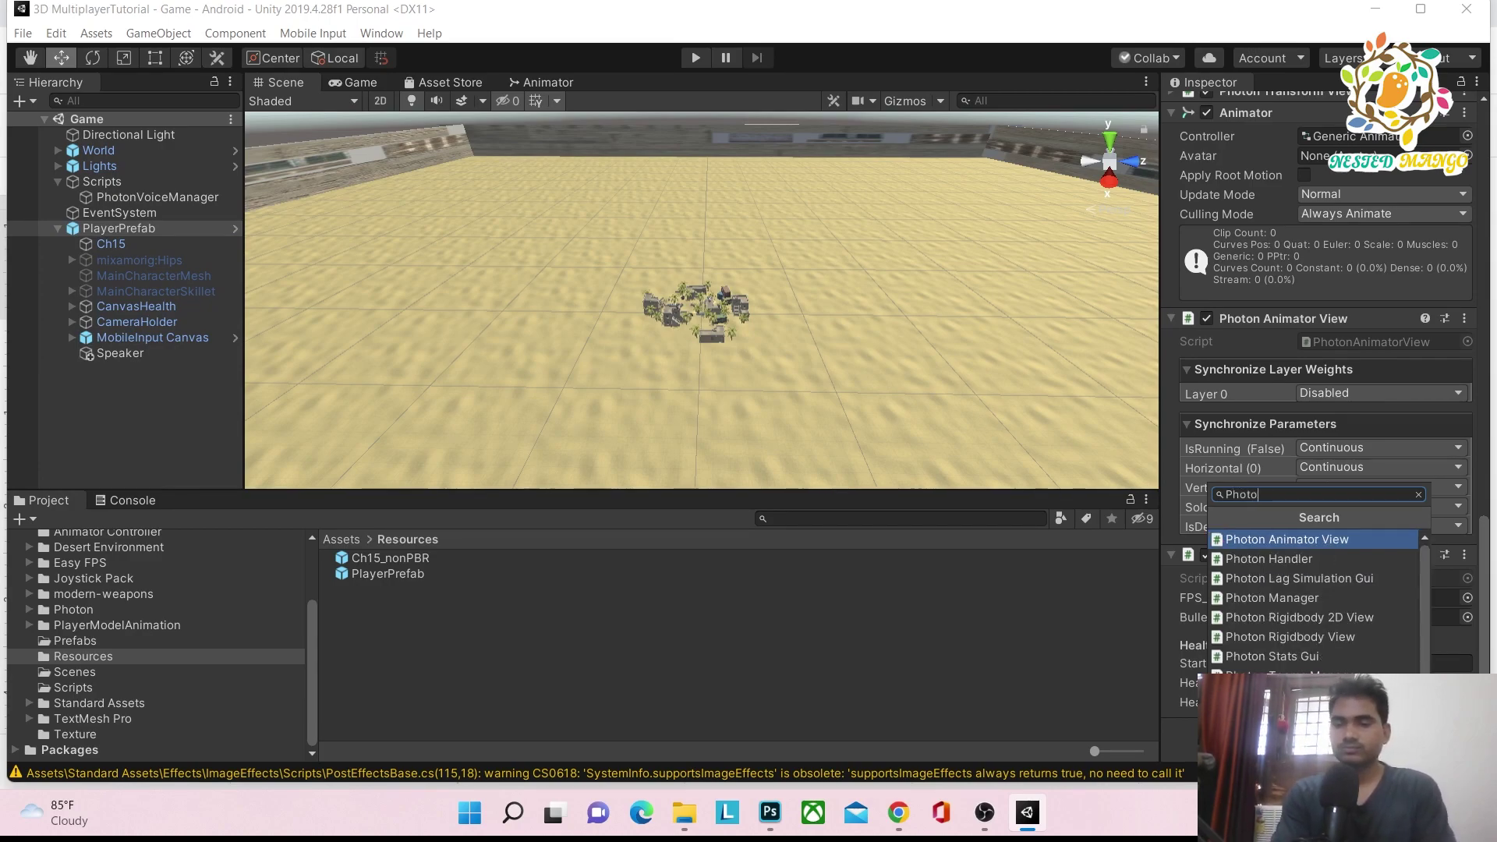
type("n vo")
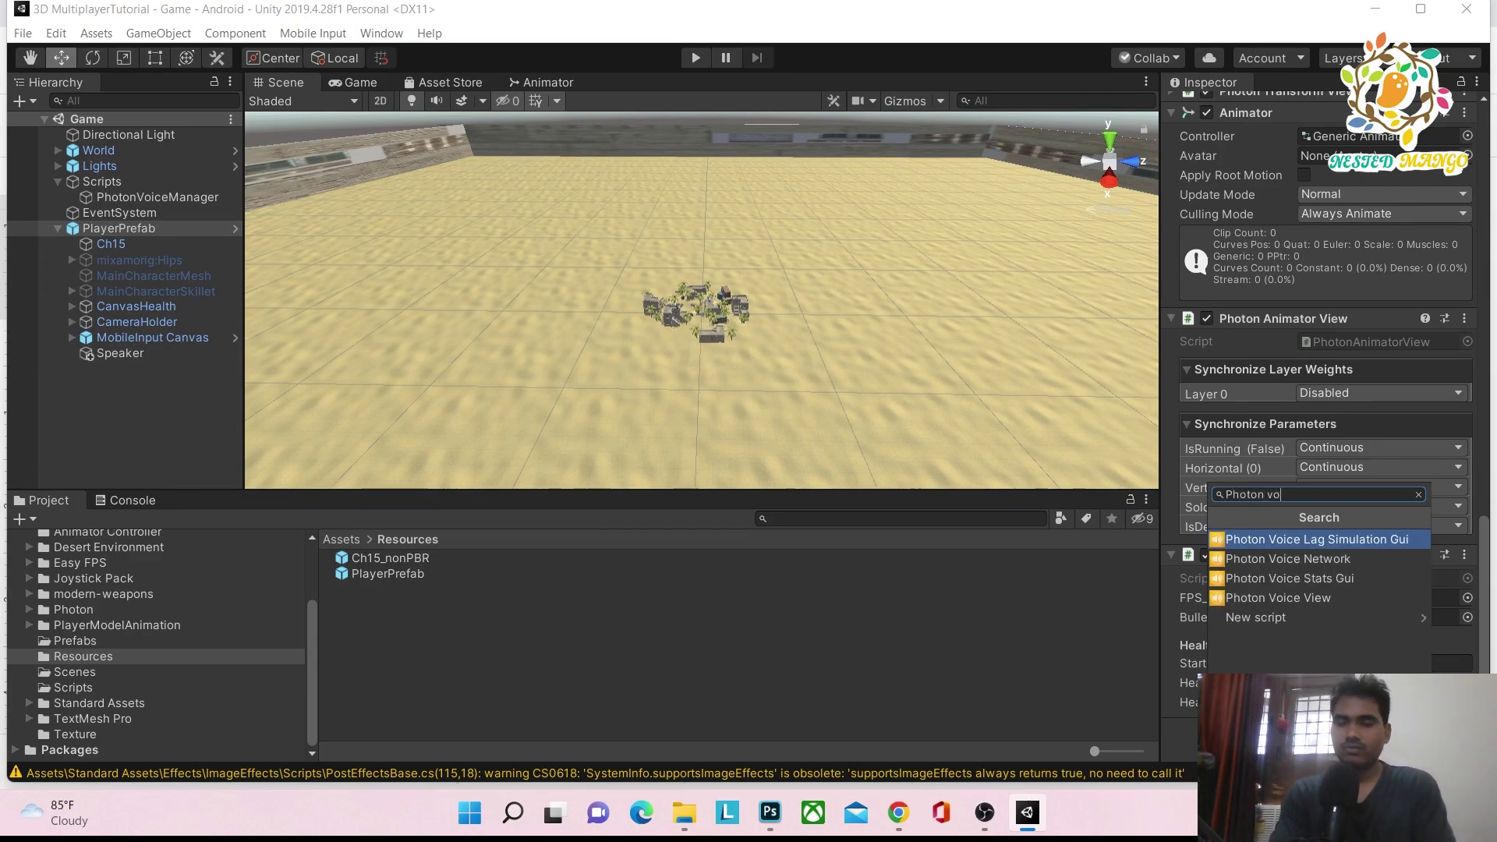
left_click(1291, 599)
Step: Assign Speaker as Speaker In Use and enable Auto Create Recorder and Use Primary Recorder
scroll(1264, 521, "down", 5)
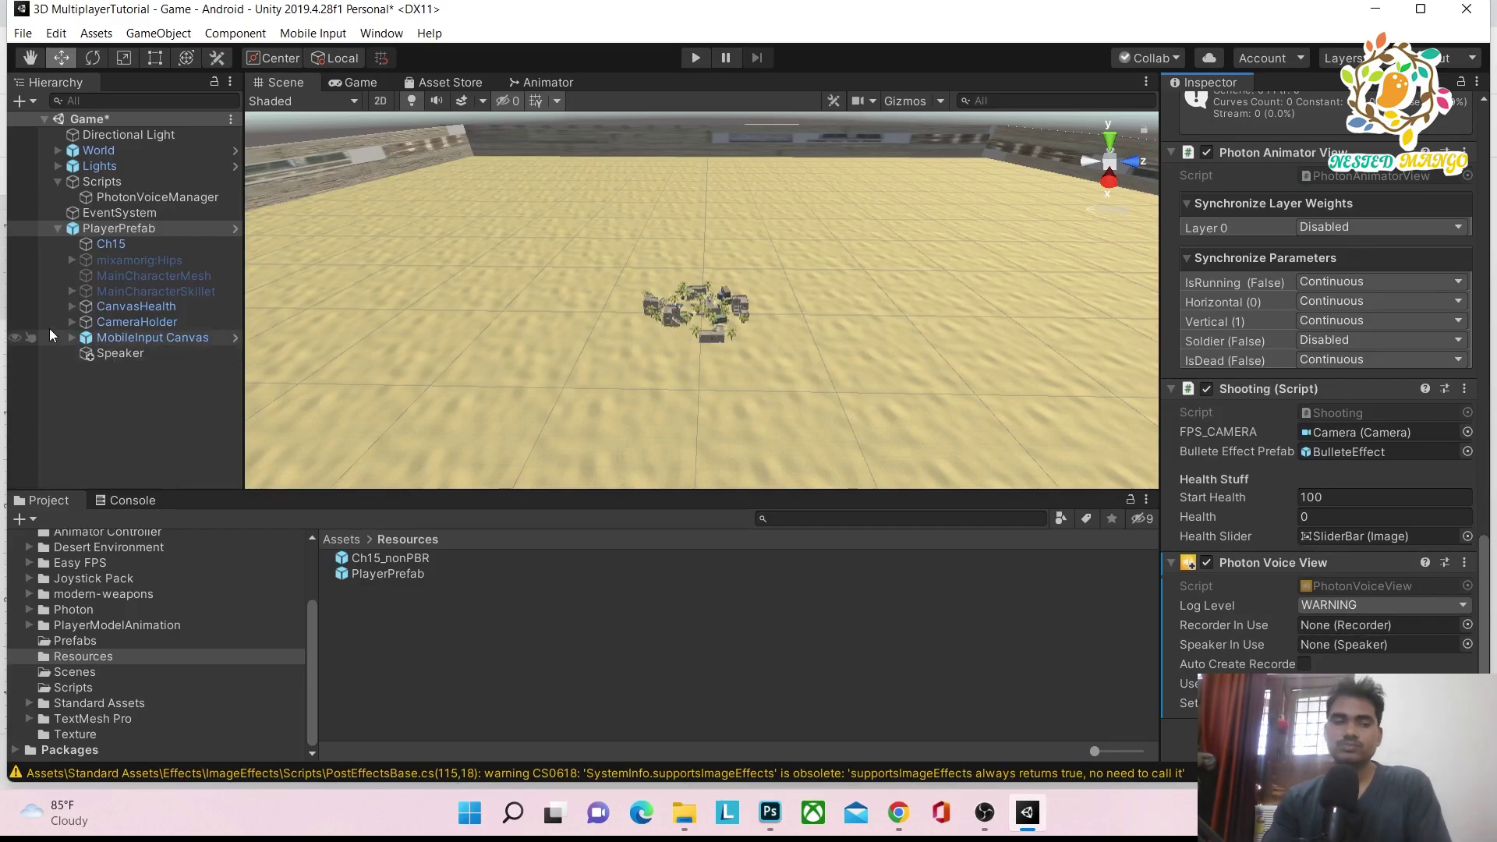
left_click(98, 353)
left_click_drag(100, 353, 1322, 641)
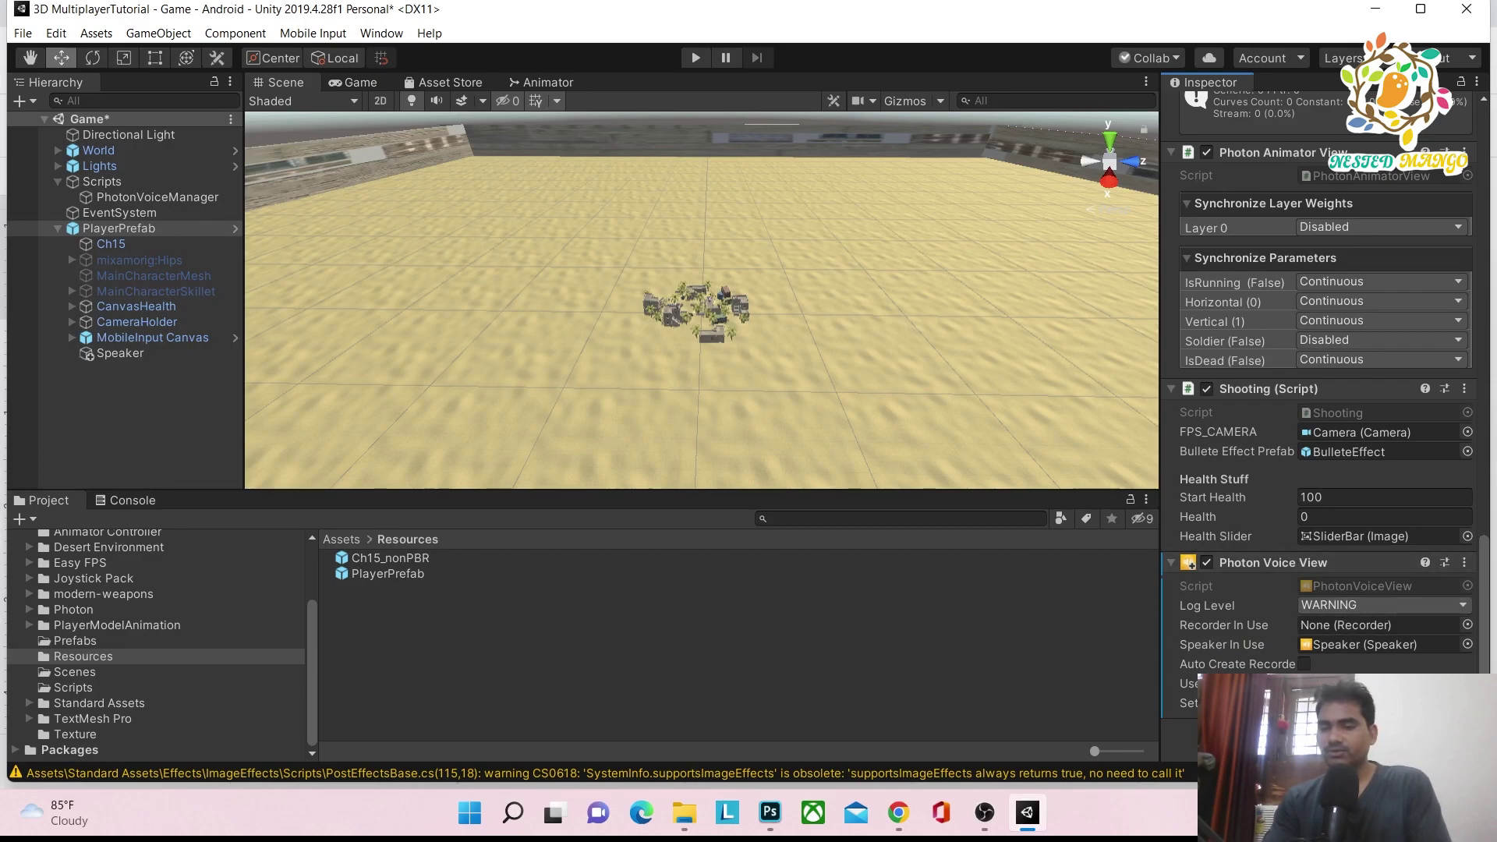
left_click_drag(1160, 638, 750, 641)
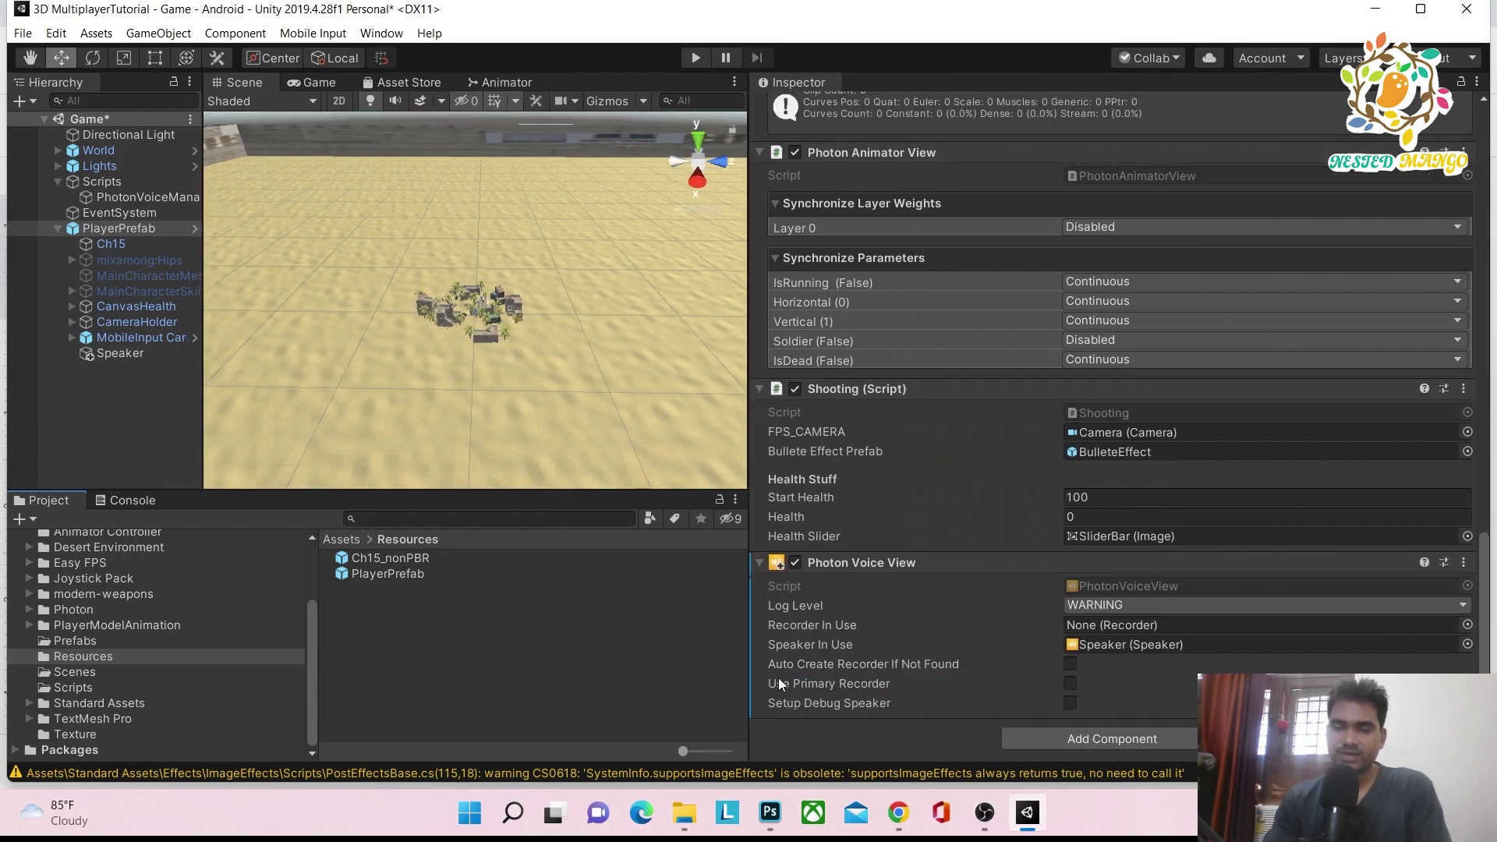
left_click(1070, 664)
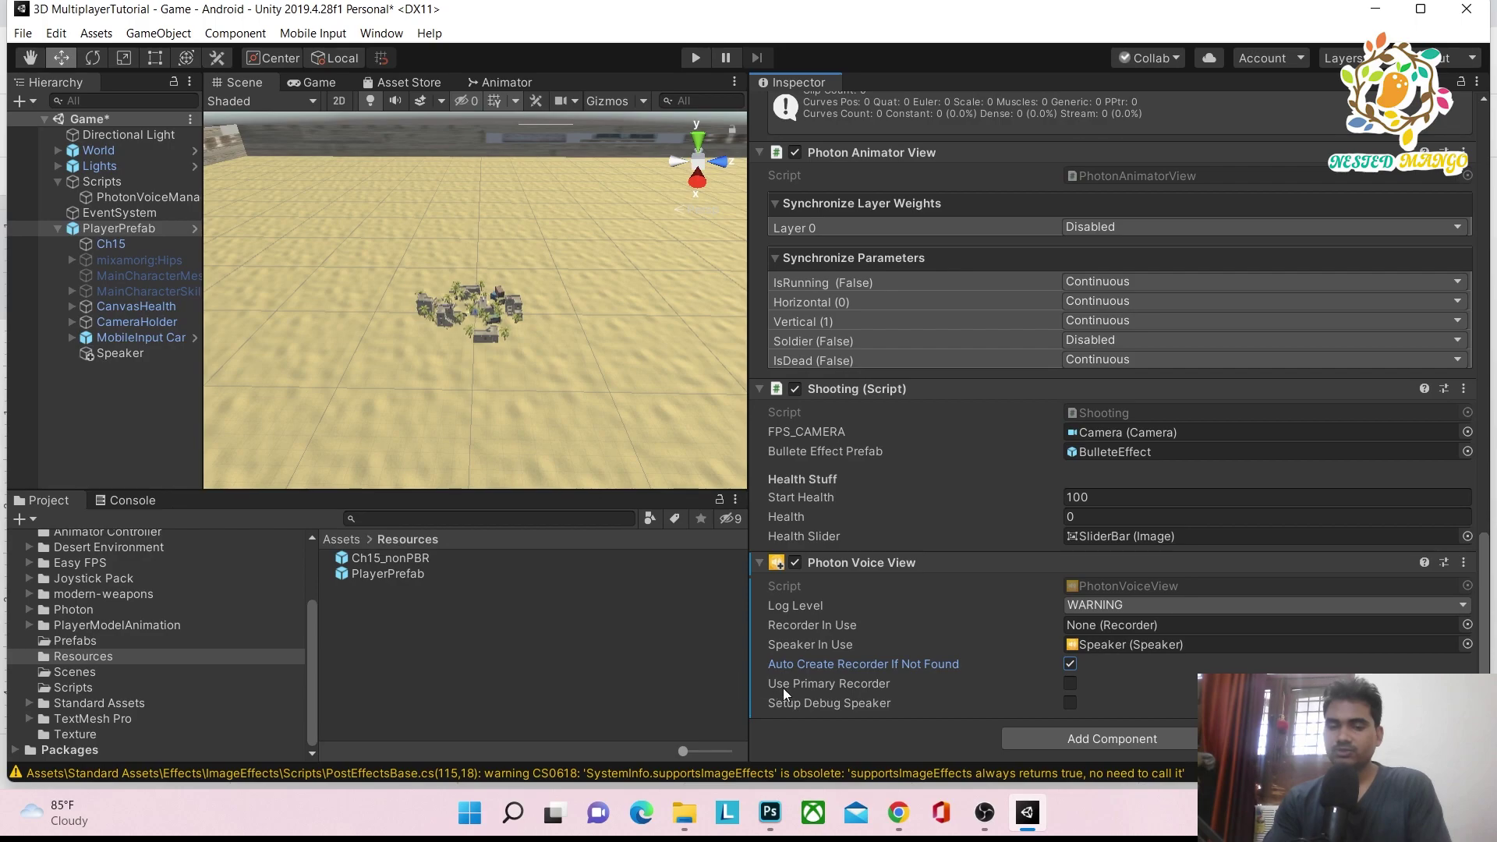
left_click(1069, 685)
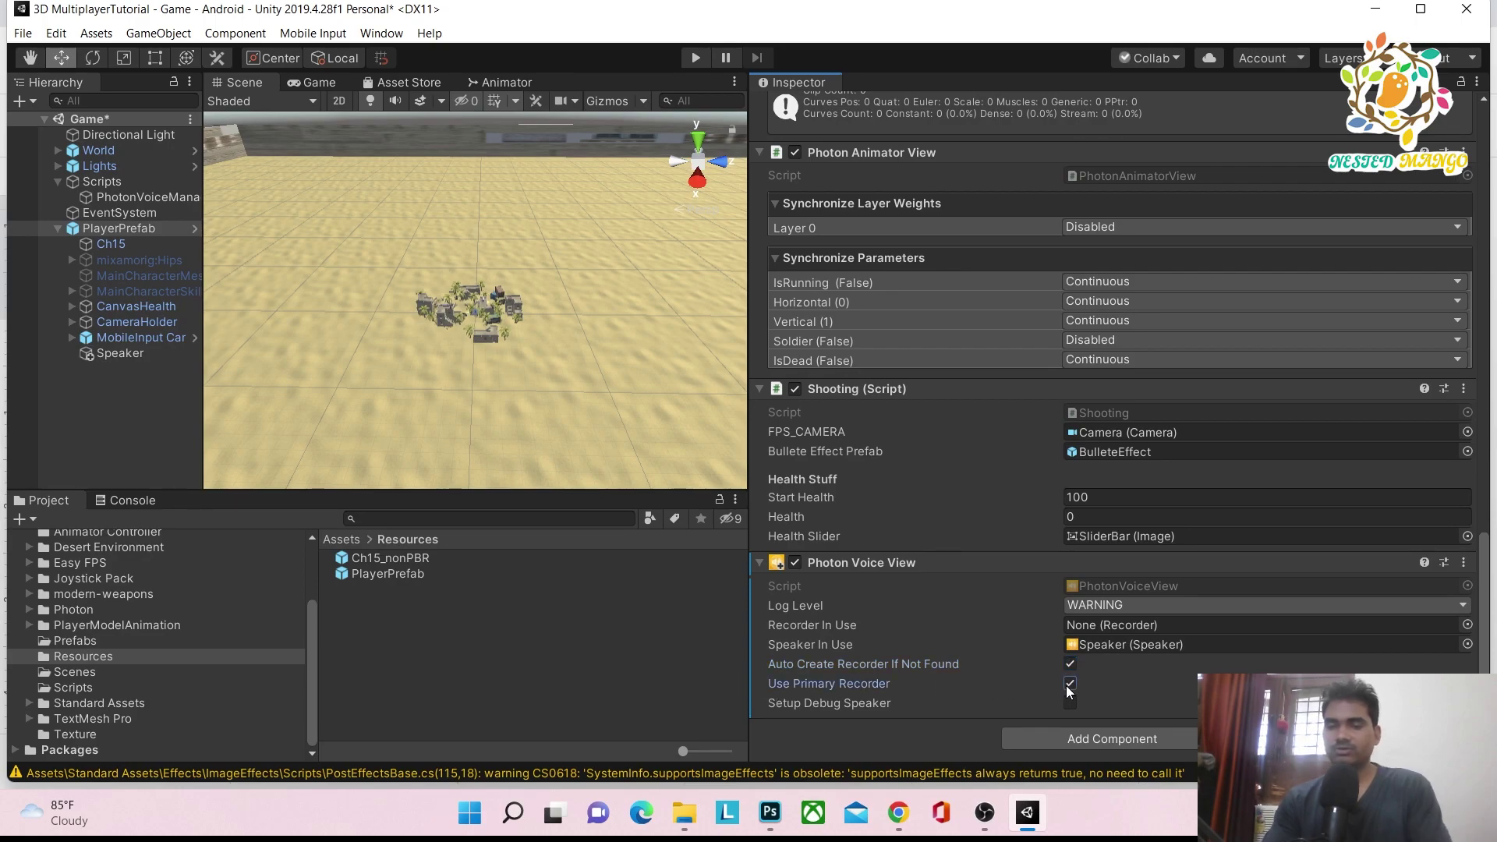
Step: Save the scene and return to the Pun2 Voice notes, selecting after 'Speaker' in step 3
key("ctrl+s")
key("alt+Tab")
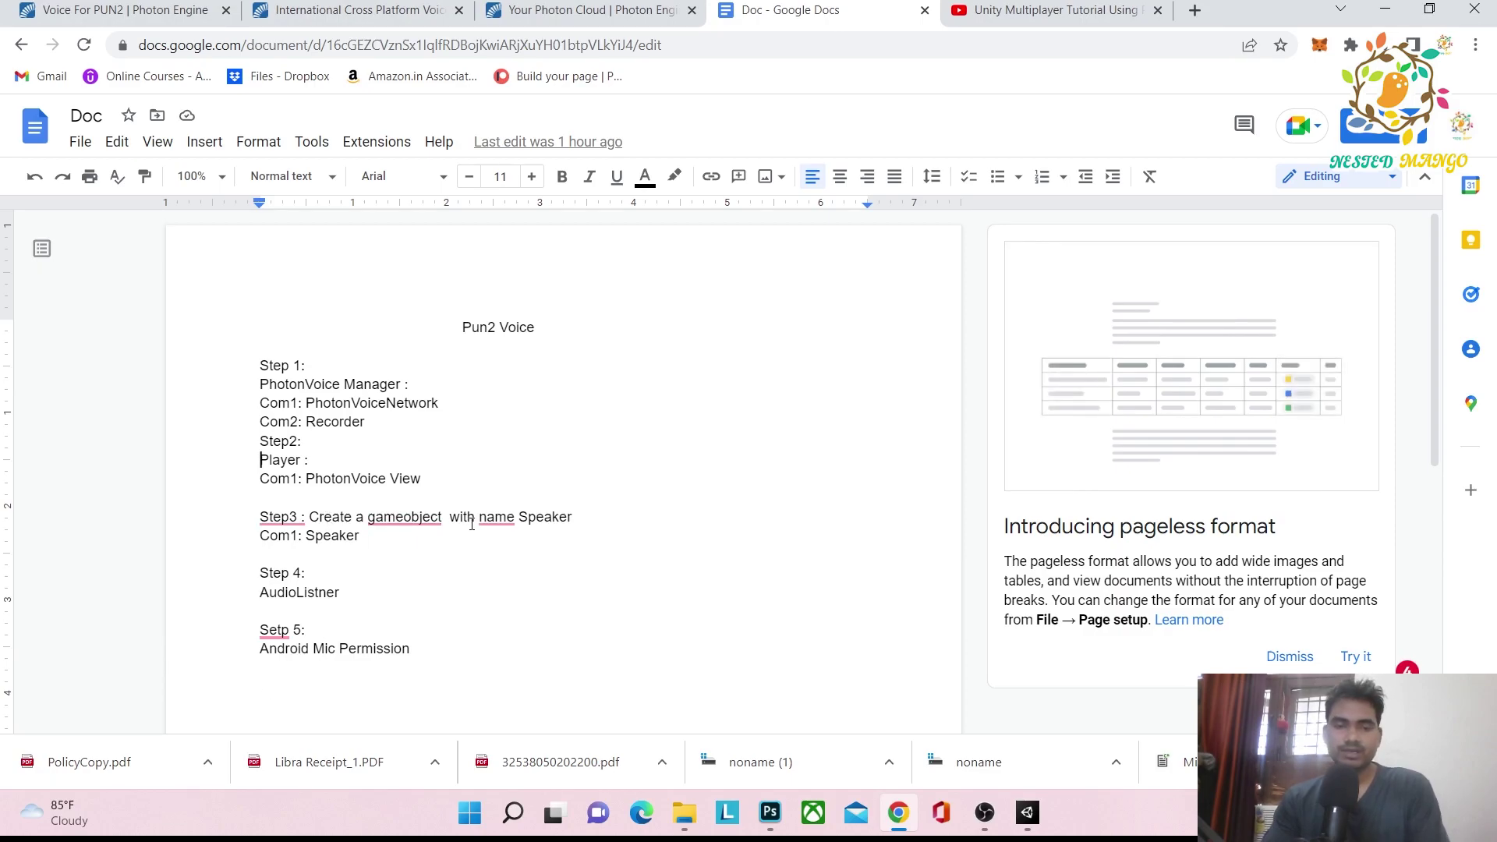
left_click_drag(361, 536, 370, 539)
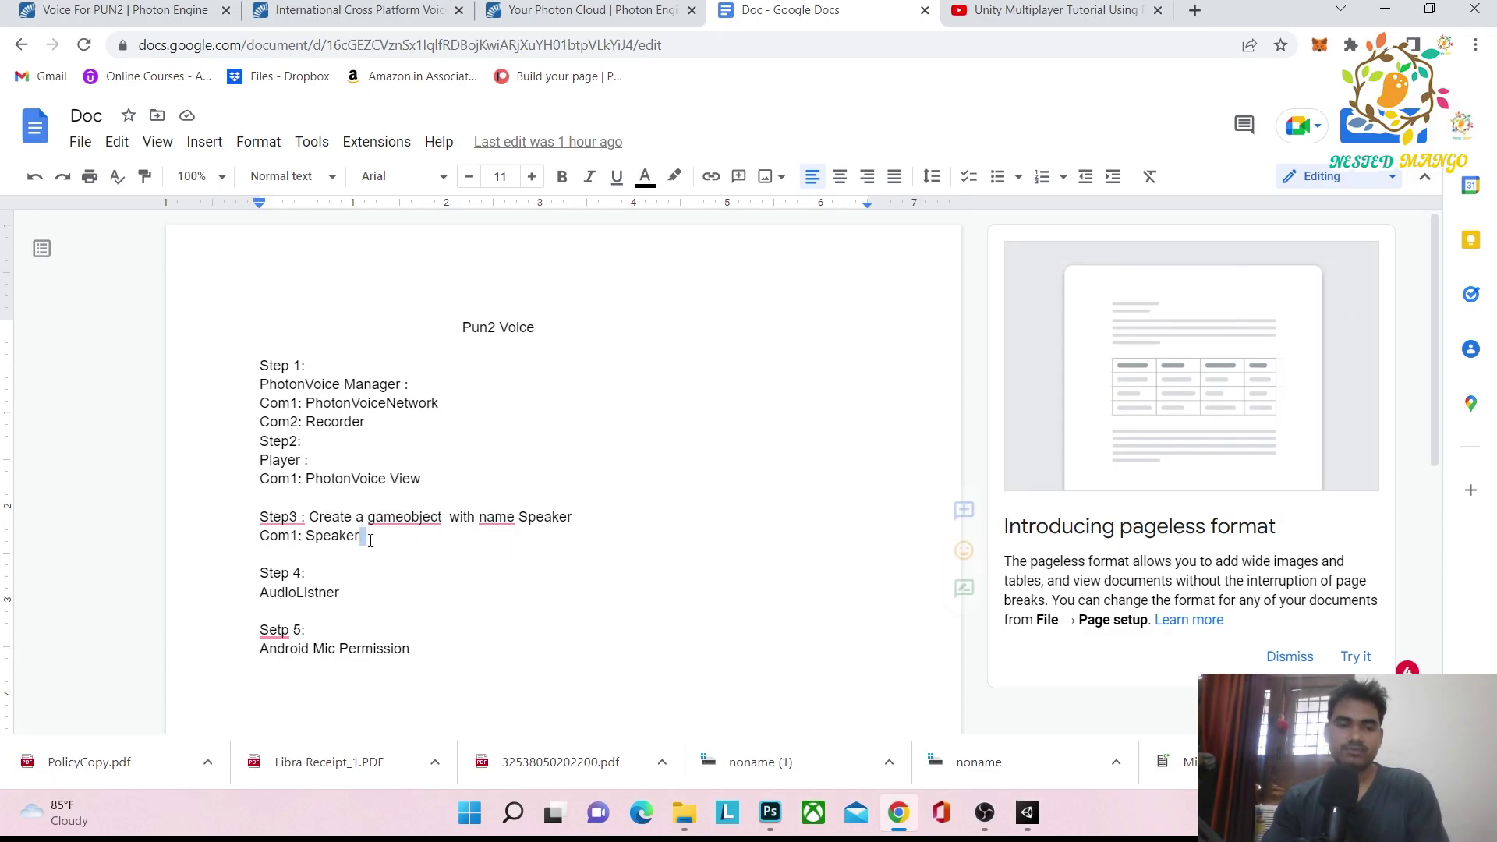